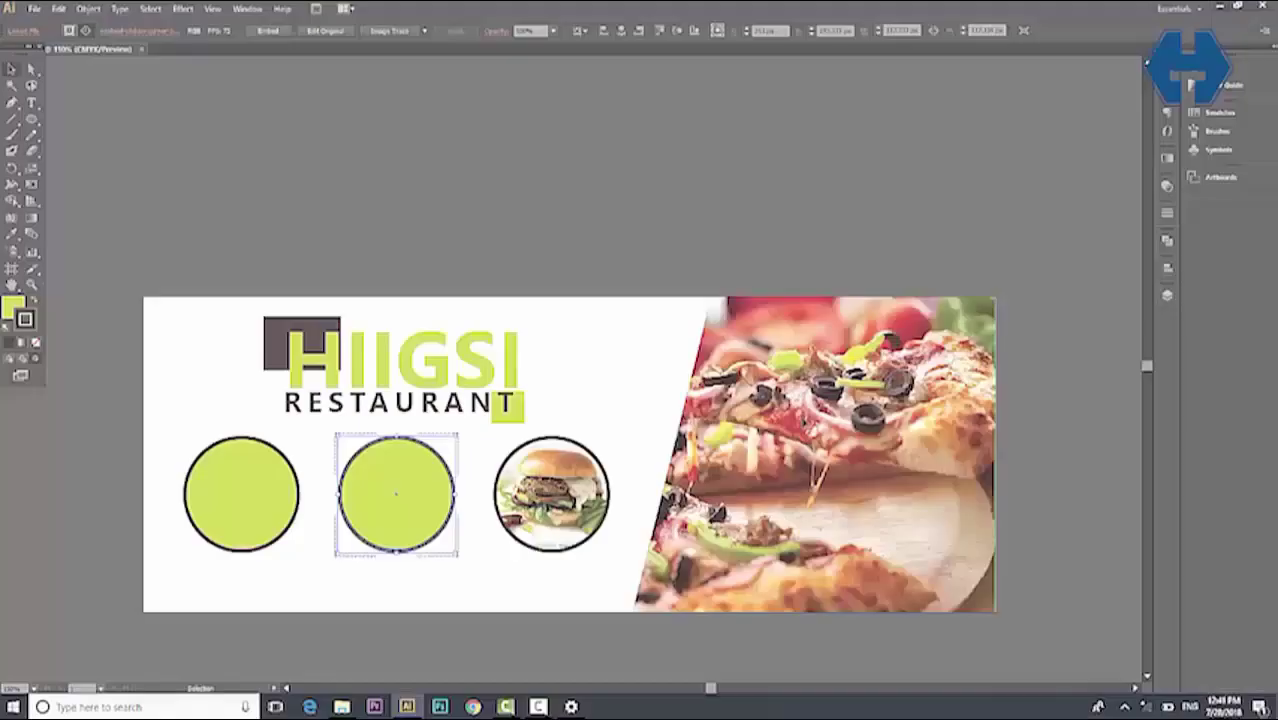
scroll(580, 360, up, 3)
scroll(580, 360, right, 3)
scroll(580, 360, down, 3)
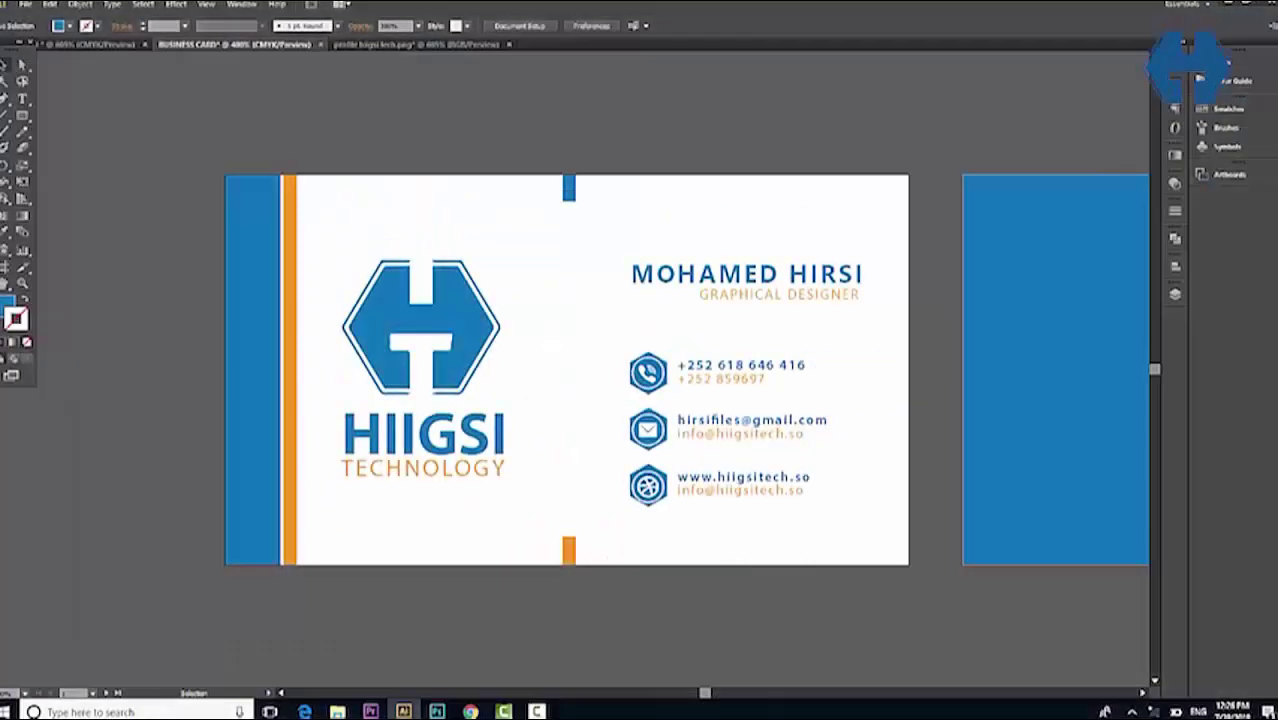
scroll(832, 562, down, 2)
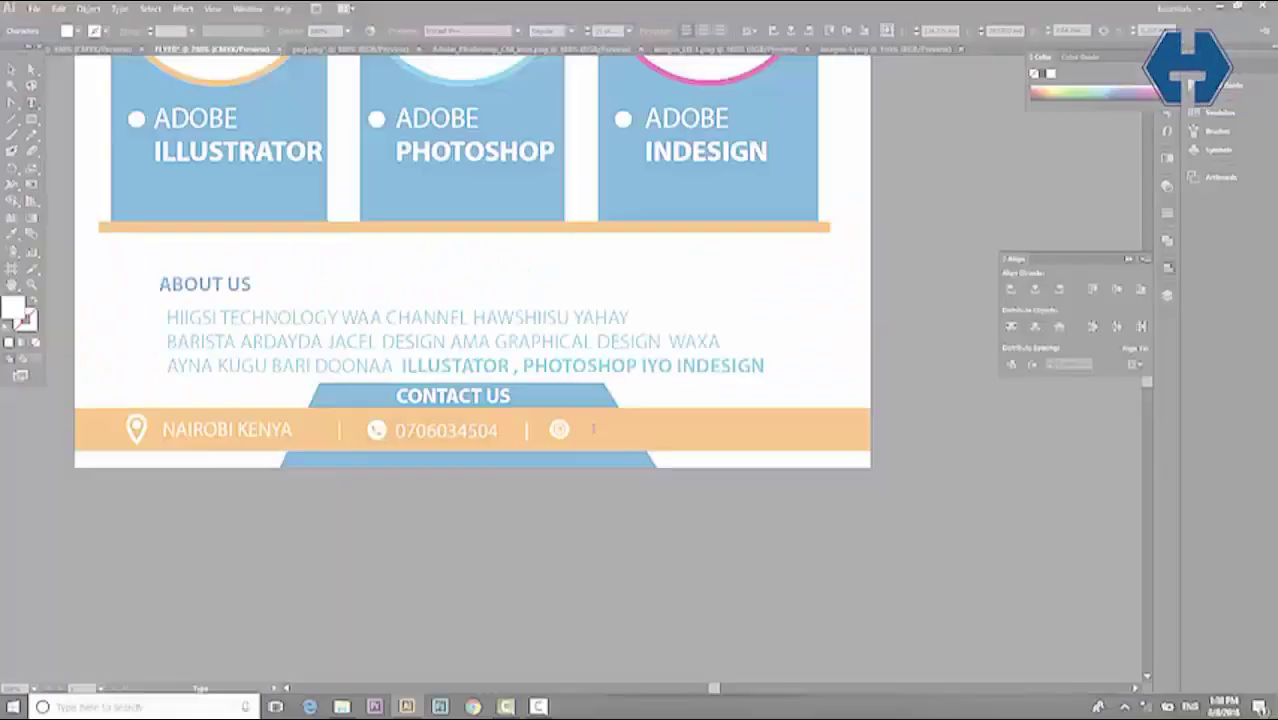
text(WWW.HIIGSITECH.SO)
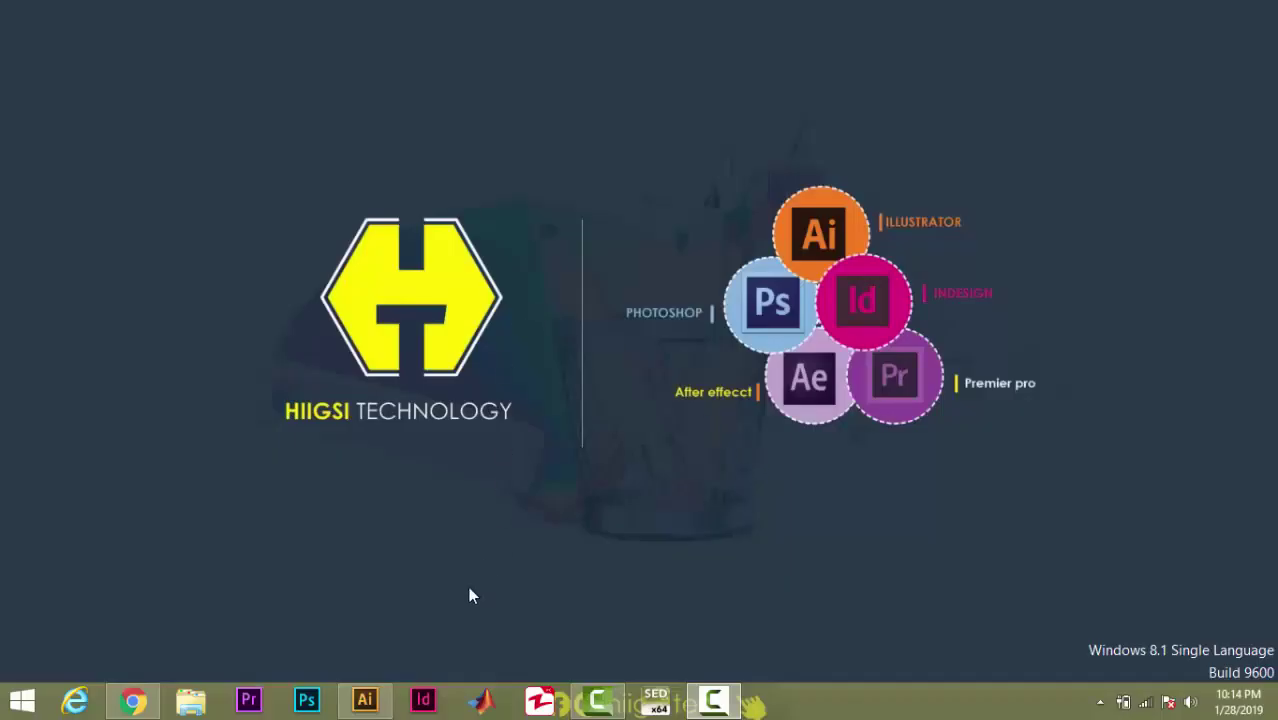
- Switch to Illustrator and start a new document named "invittion card"
click(365, 700)
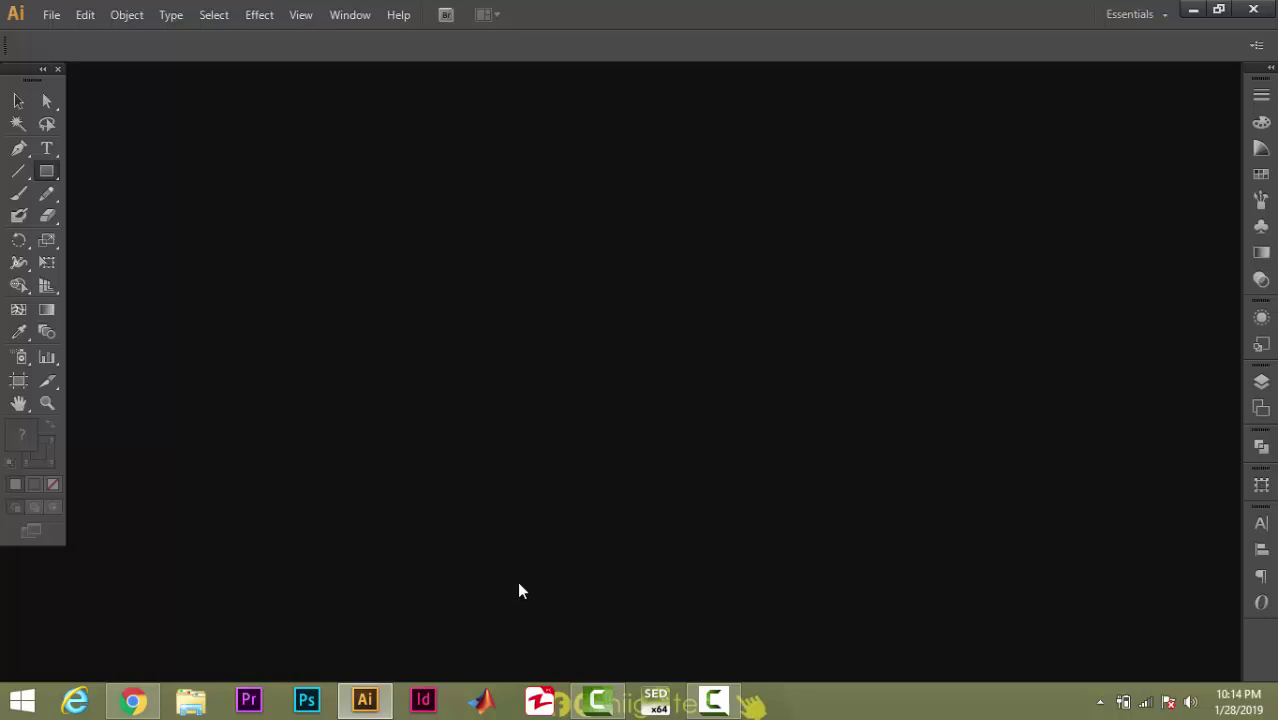
click(46, 16)
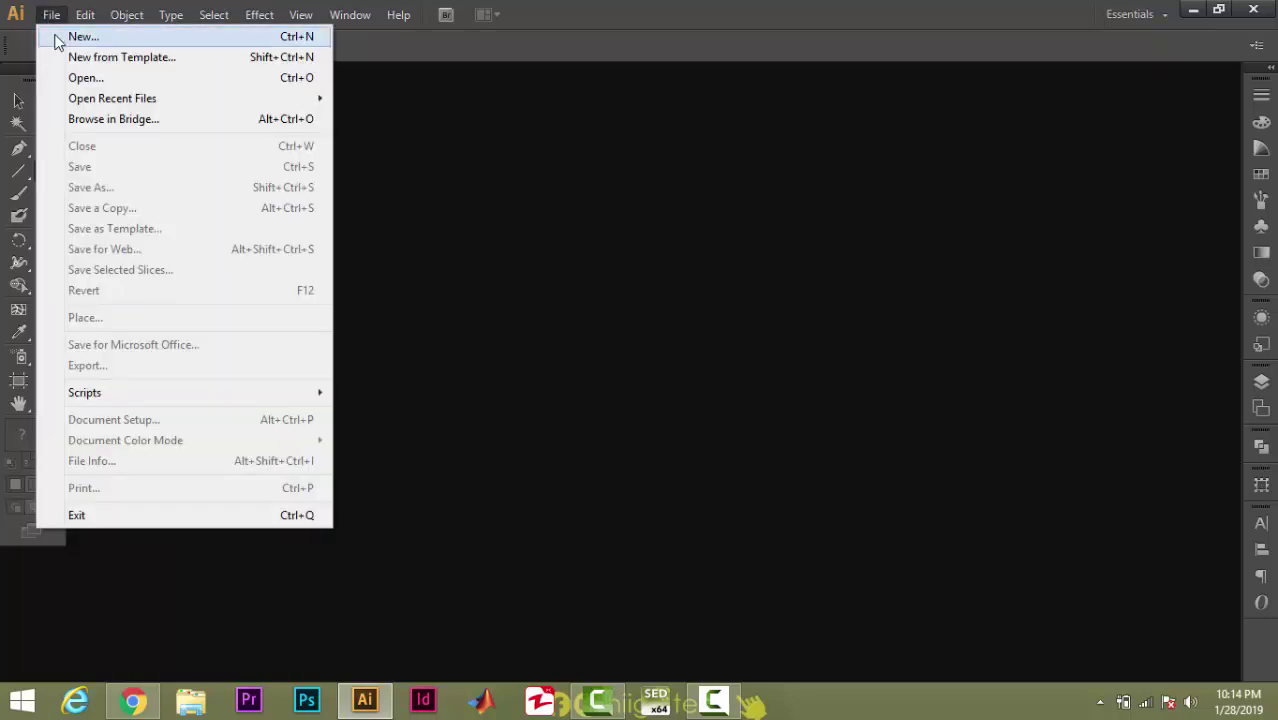
click(82, 37)
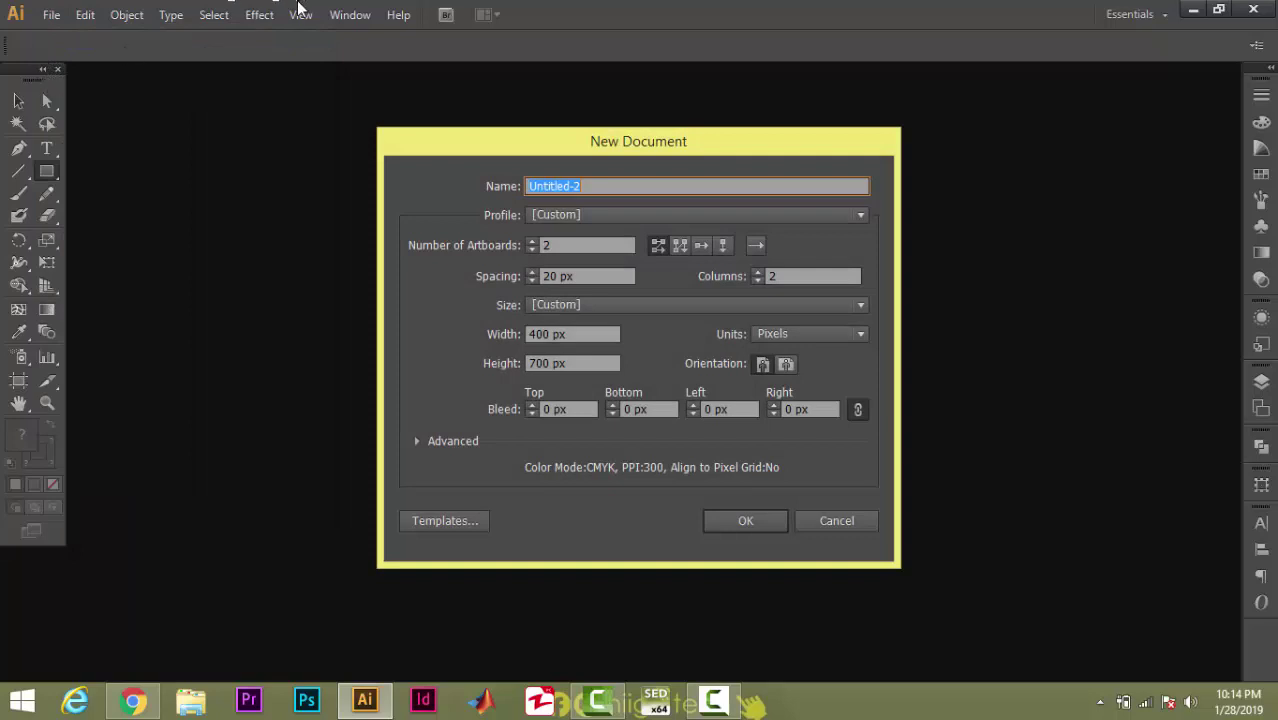
text(invittion card)
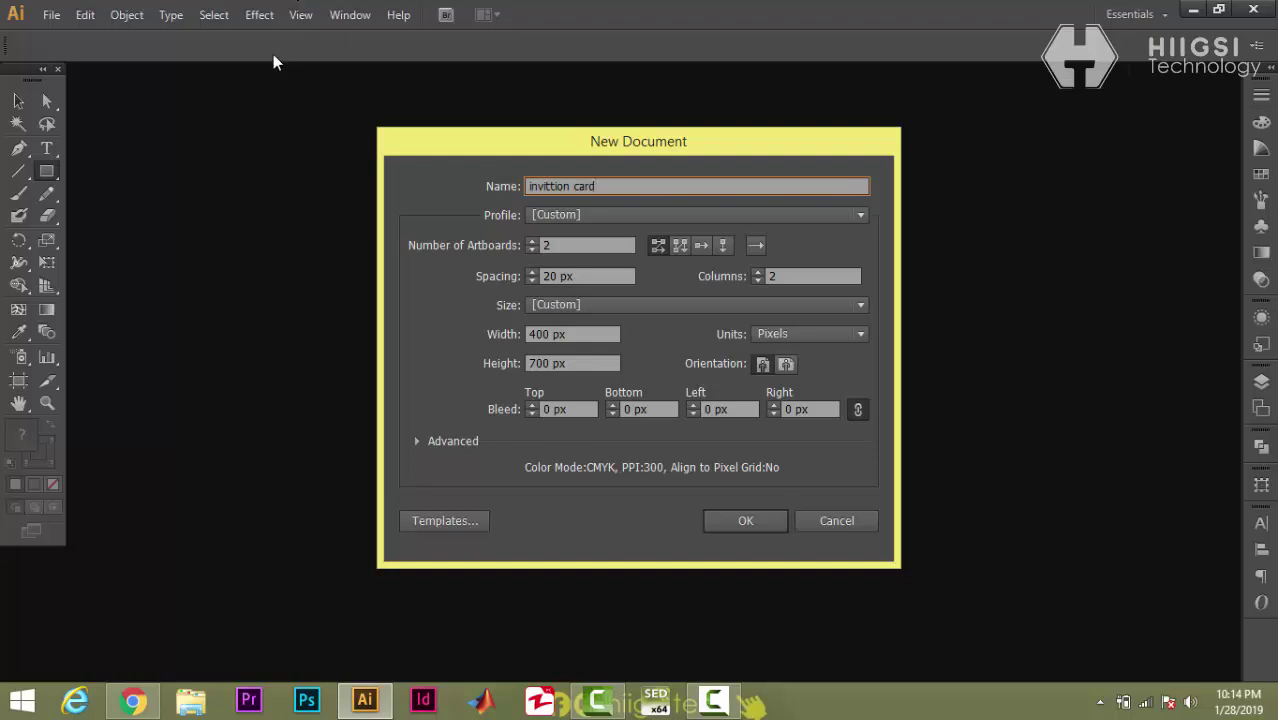
- Create the document with 2 artboards, each 400 px wide and 700 px high, using pixels as the unit
click(566, 244)
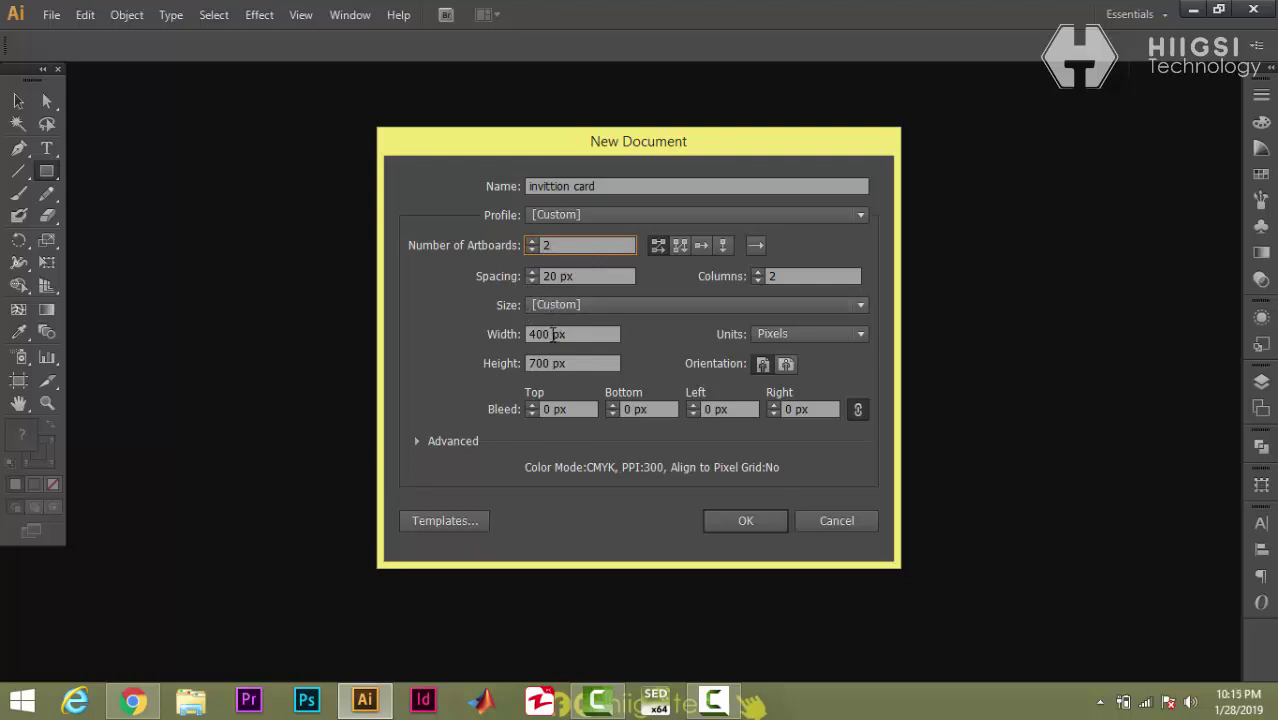
drag(552, 334, 456, 332)
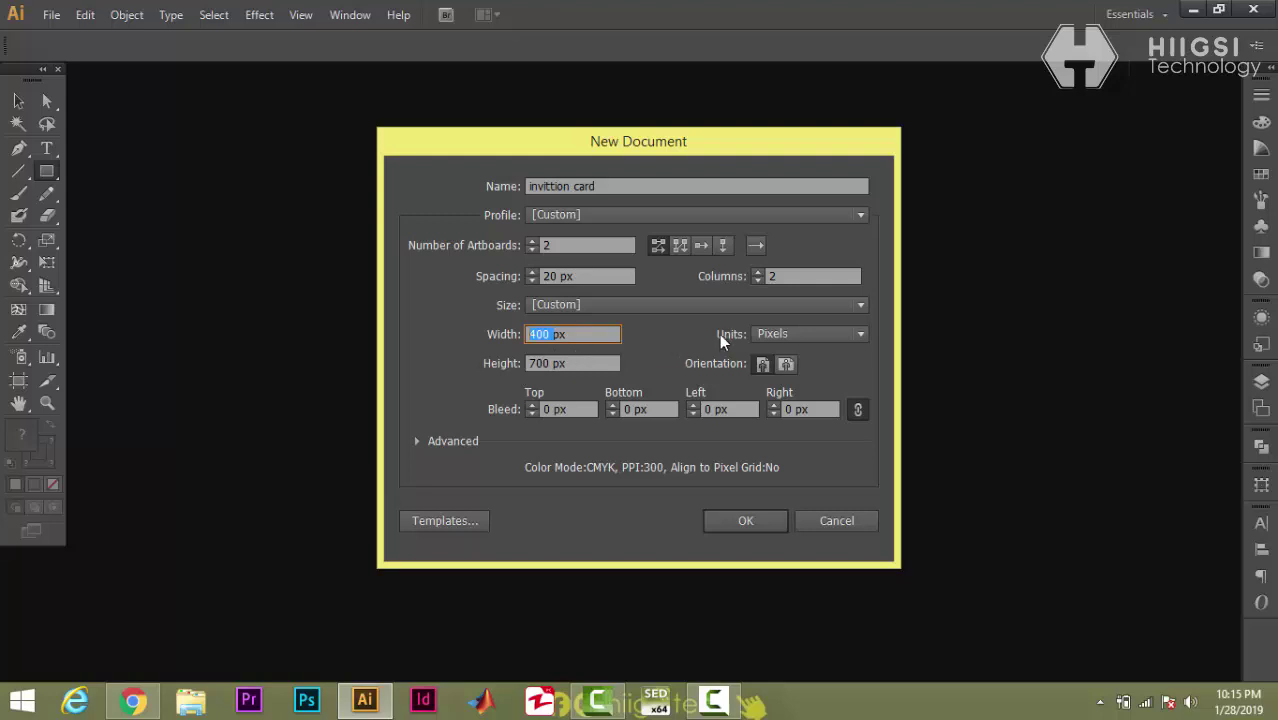
click(776, 333)
click(774, 333)
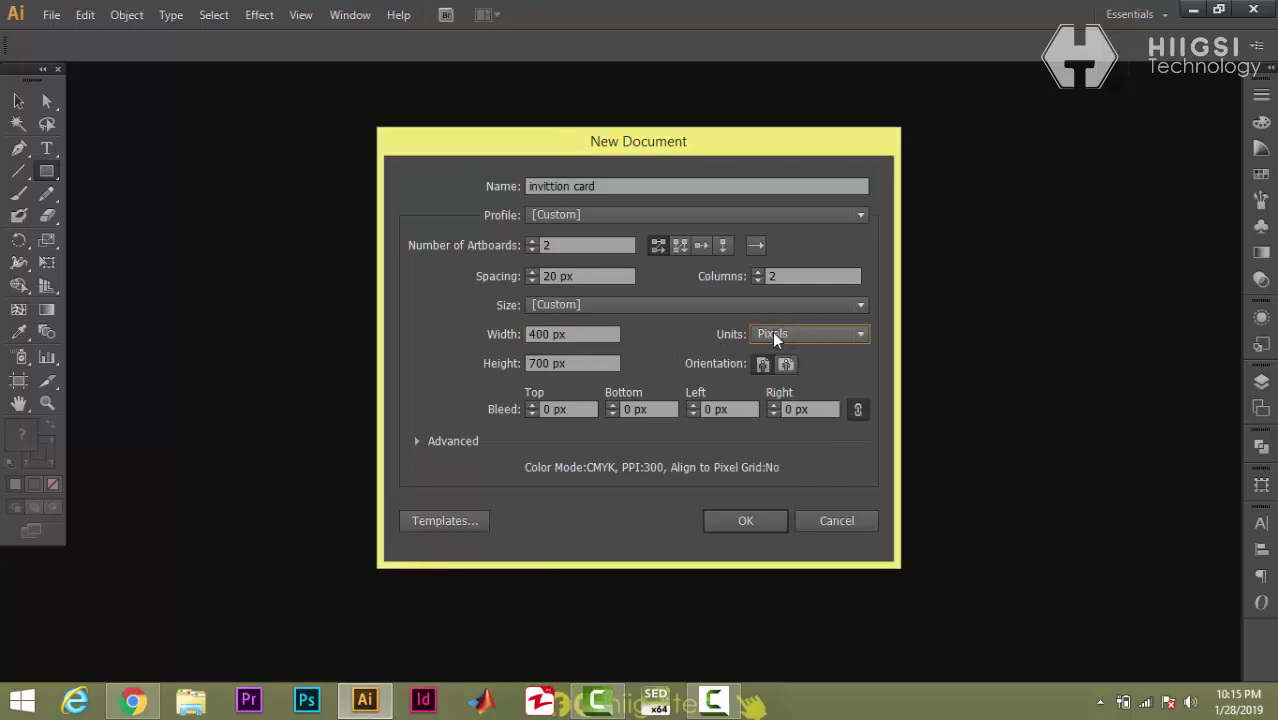
click(552, 364)
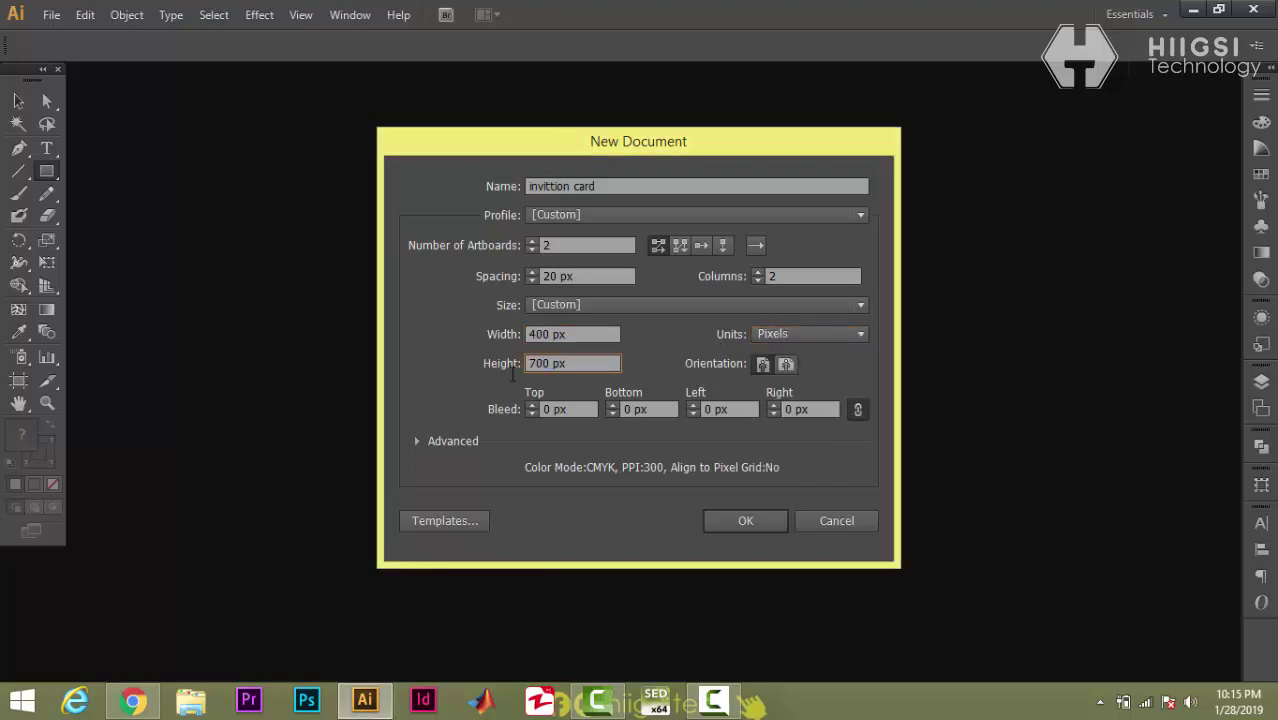
key(shift+Home)
click(740, 525)
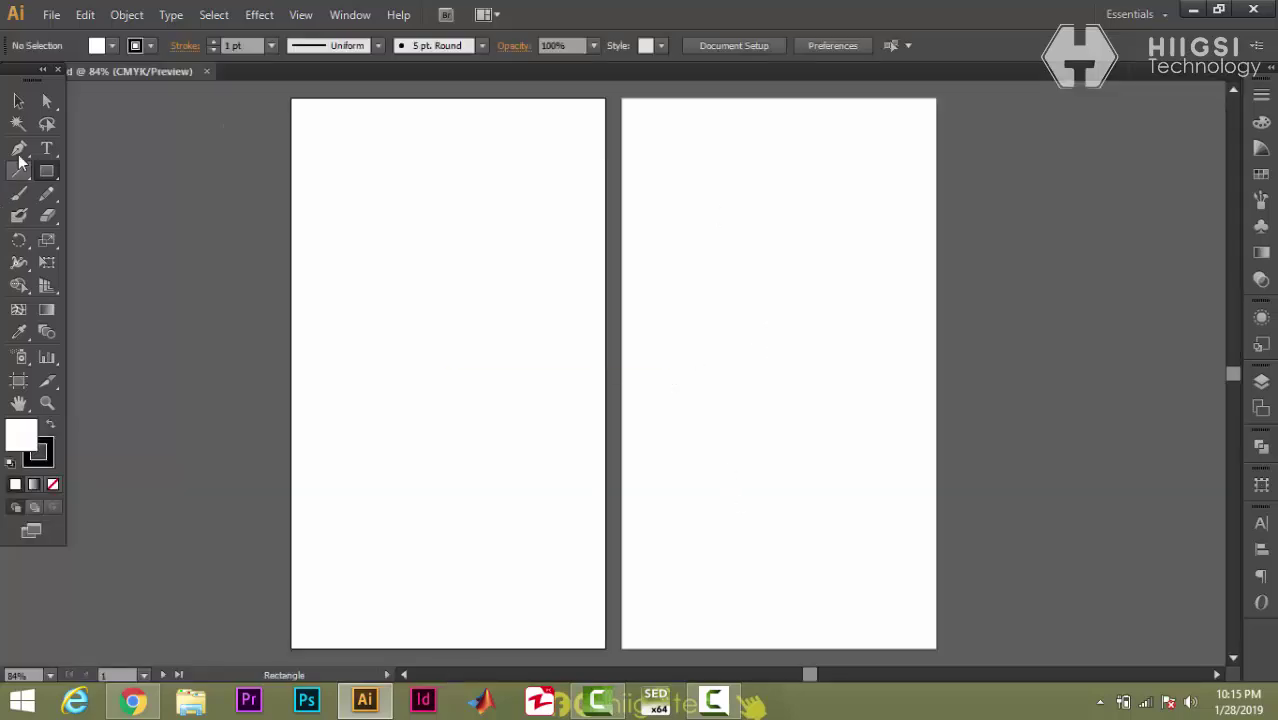
- Set the default stroke to none and keep the white fill active
click(18, 101)
click(53, 484)
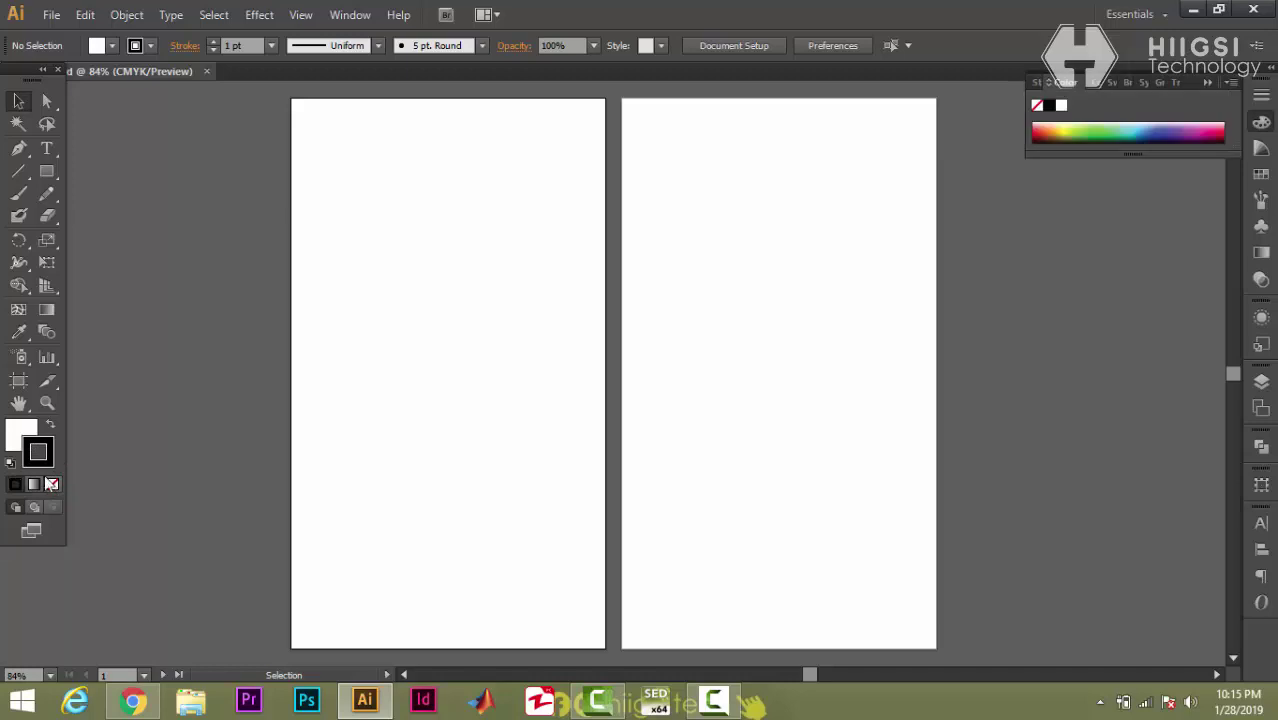
click(42, 458)
click(53, 484)
click(20, 430)
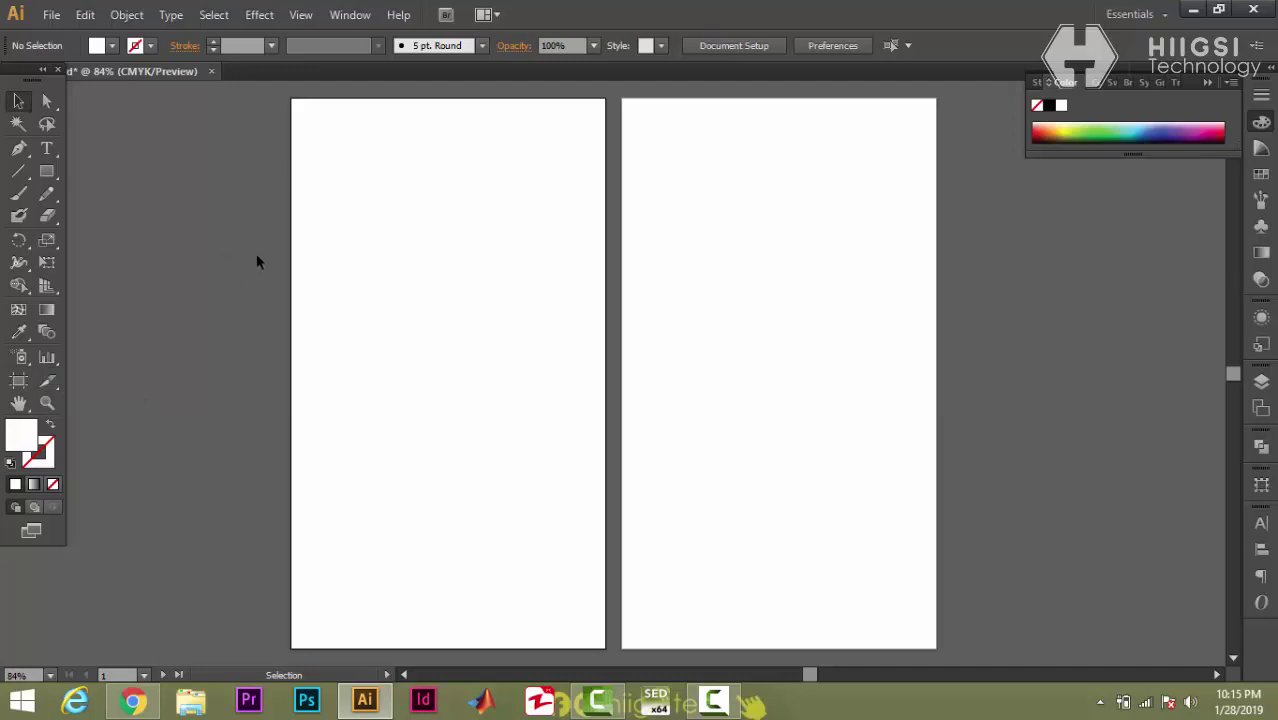
- Add pale green, pink and black colour reference squares beside the first artboard
right_click(220, 210)
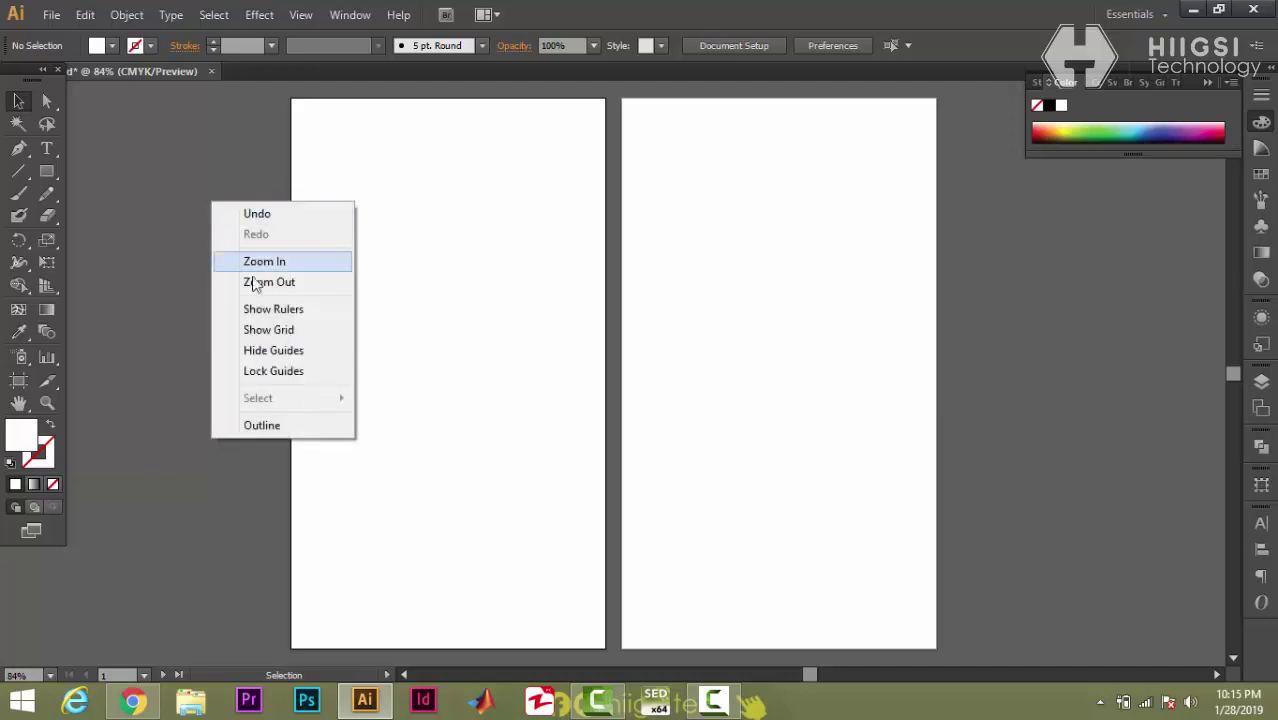
click(165, 123)
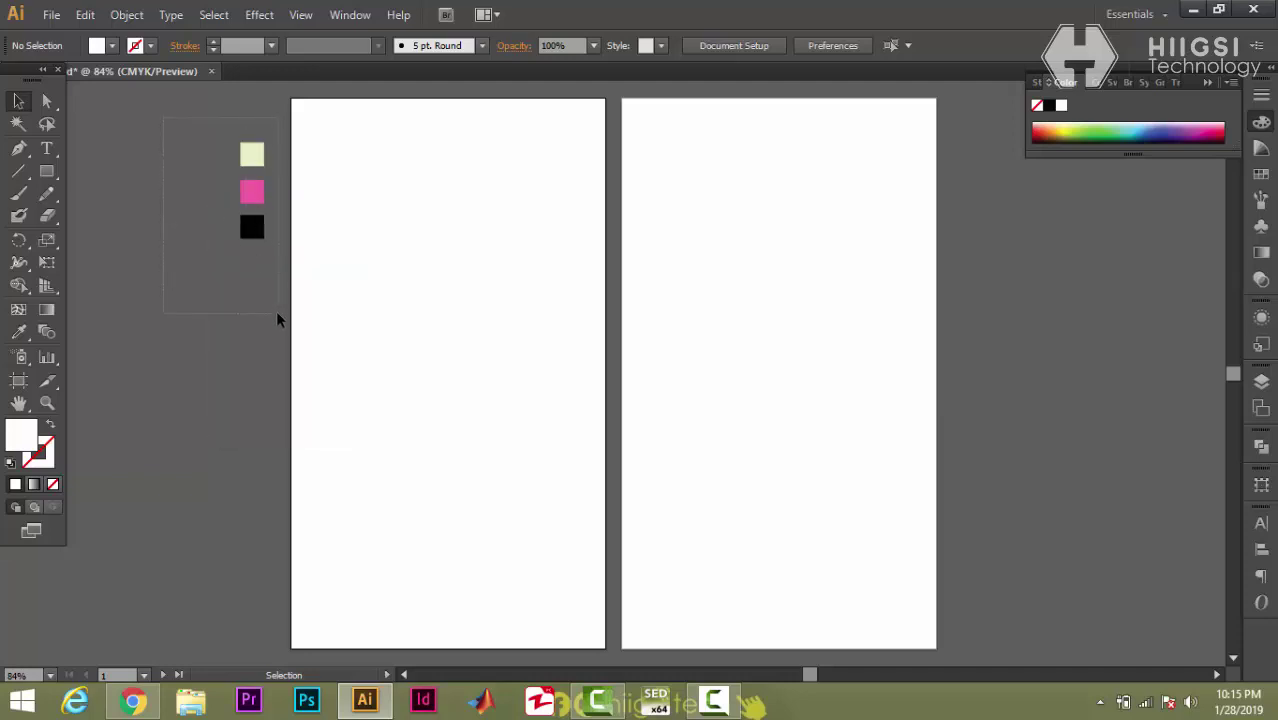
mouse_move(275, 311)
mouse_down()
mouse_move(237, 139)
mouse_move(216, 127)
mouse_move(282, 325)
mouse_move(262, 314)
mouse_move(267, 298)
mouse_up()
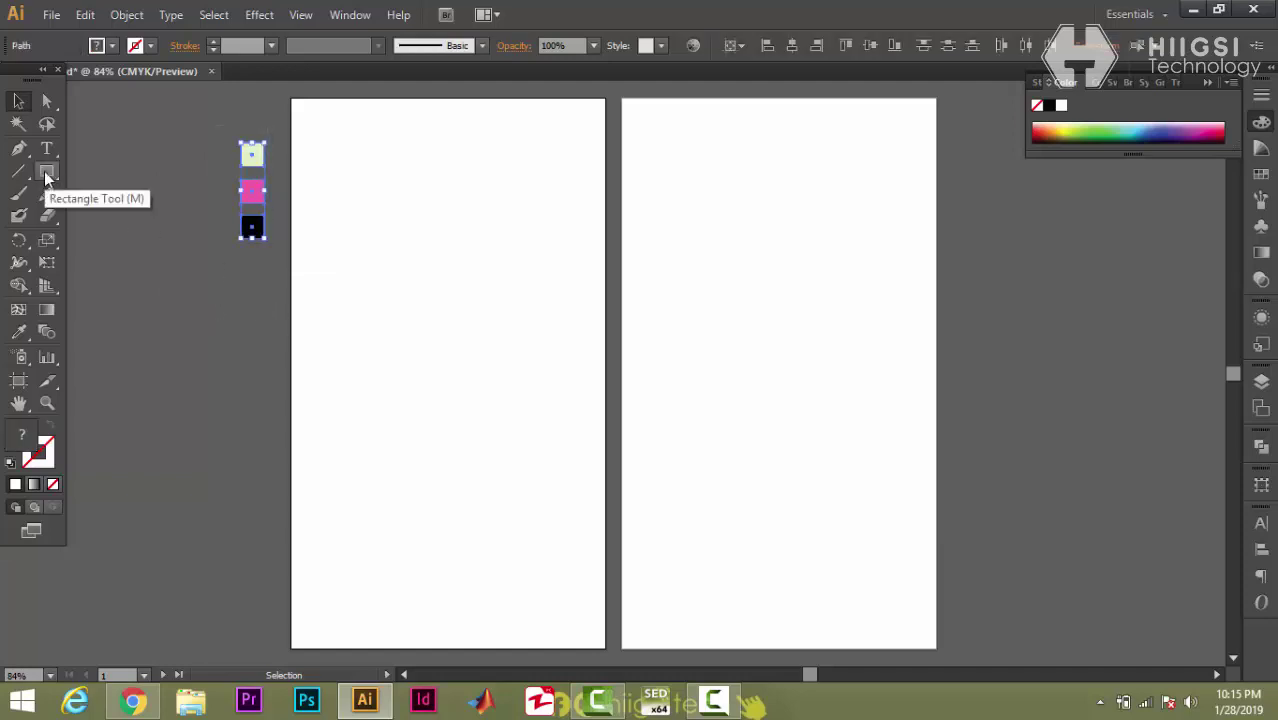
click(44, 171)
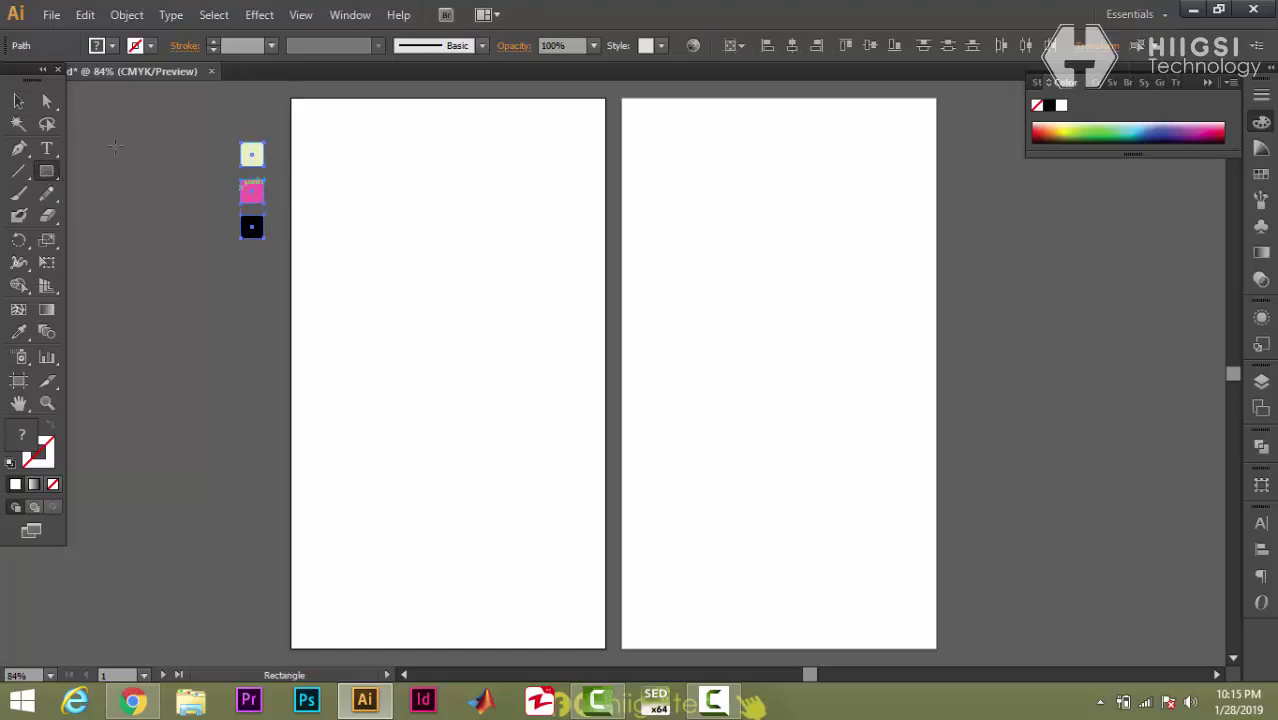
click(18, 101)
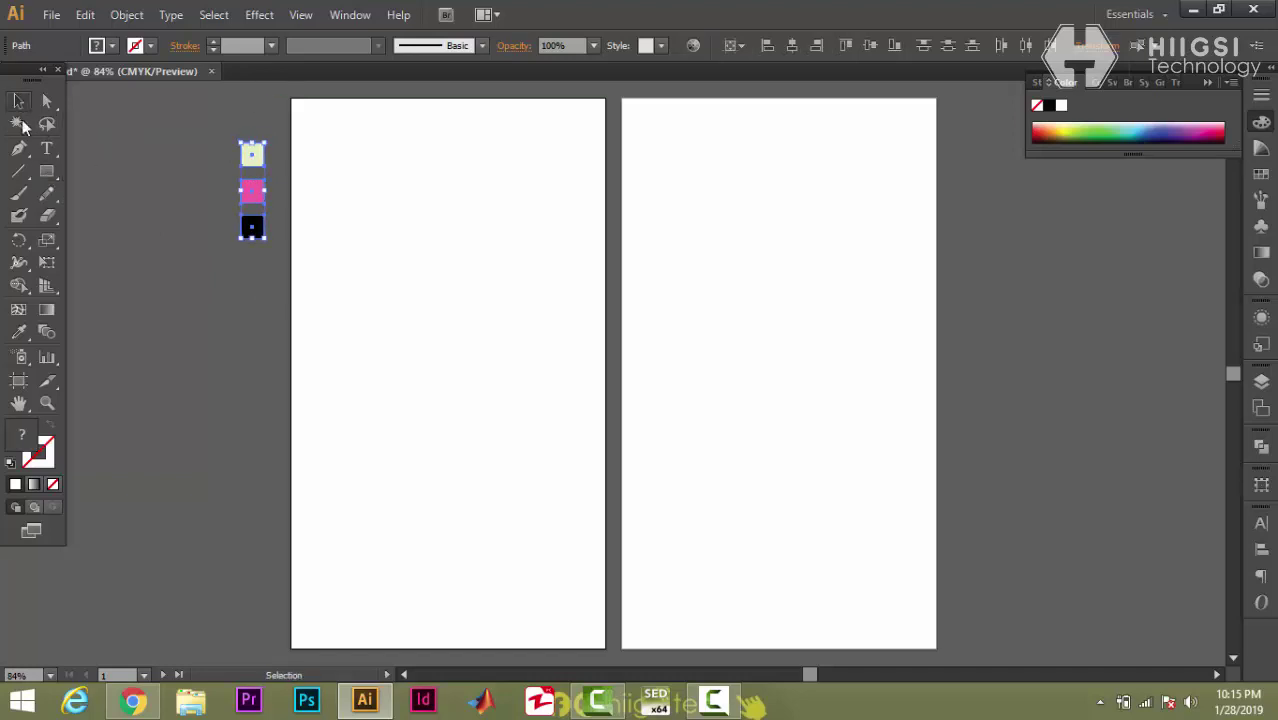
click(207, 360)
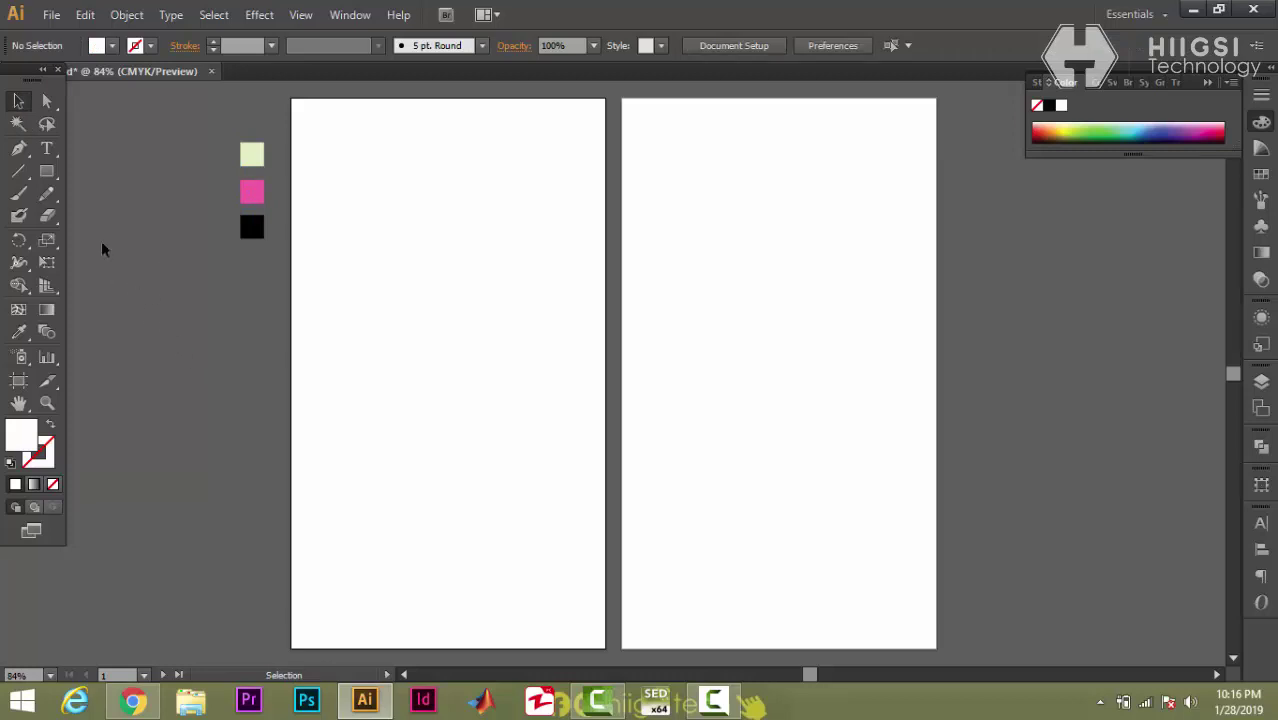
- Draw a rectangle covering the whole first artboard and fill it with the pale green sampled from the reference square
click(46, 171)
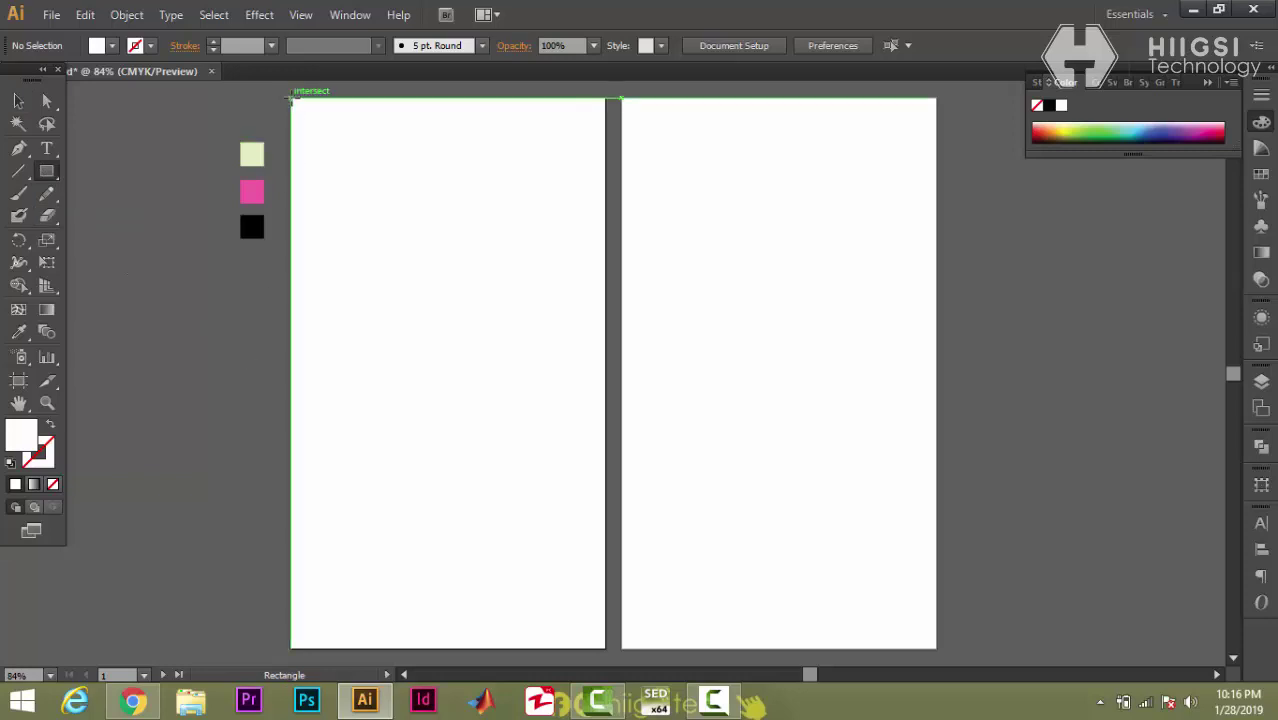
drag(291, 98, 604, 648)
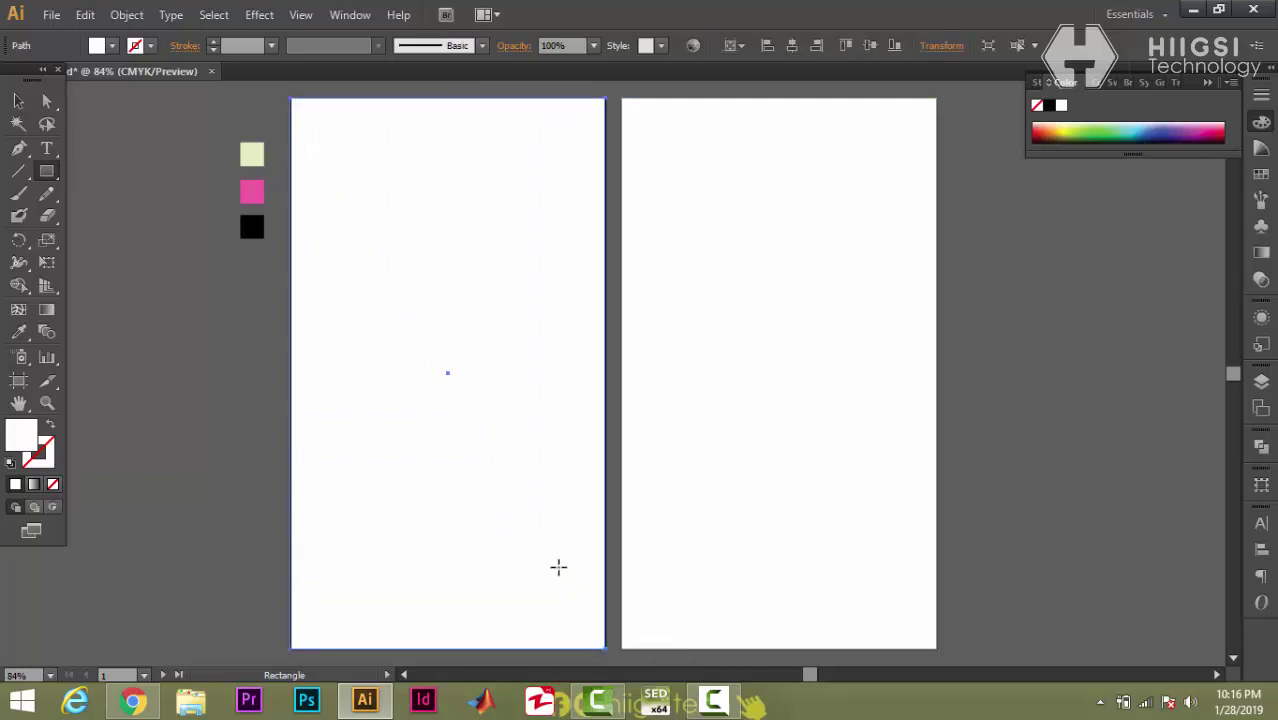
key(i)
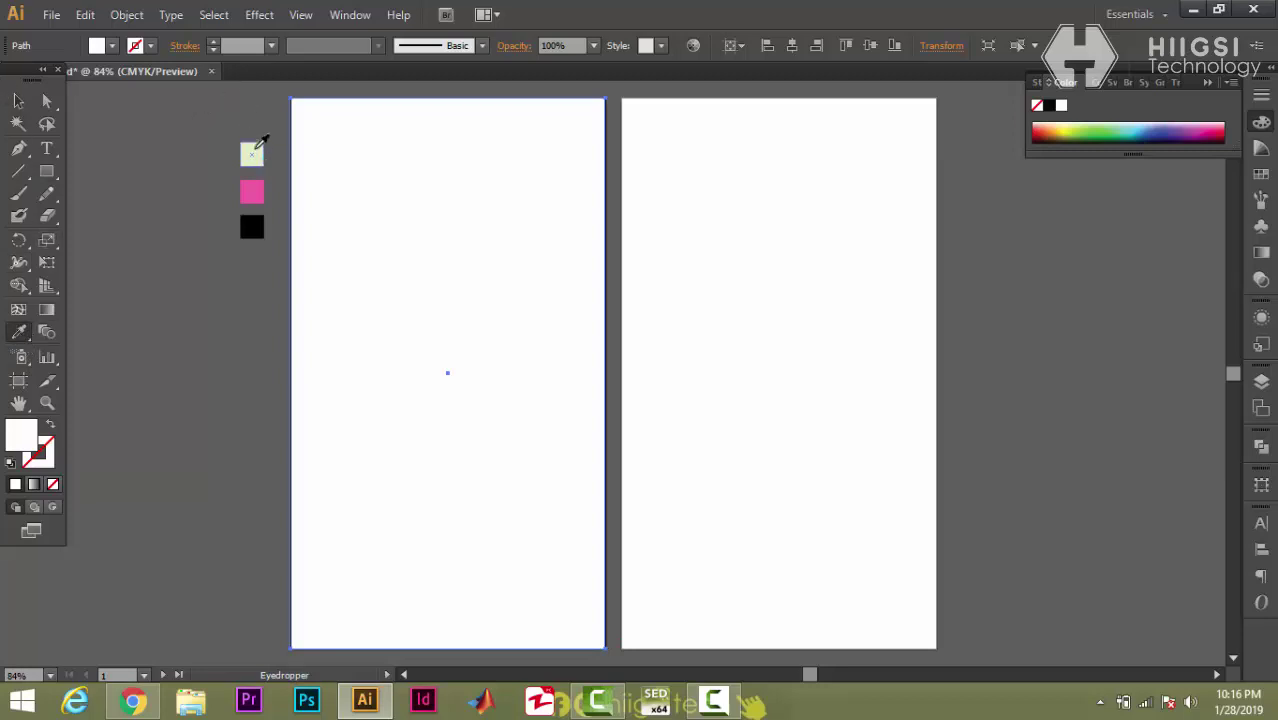
click(254, 155)
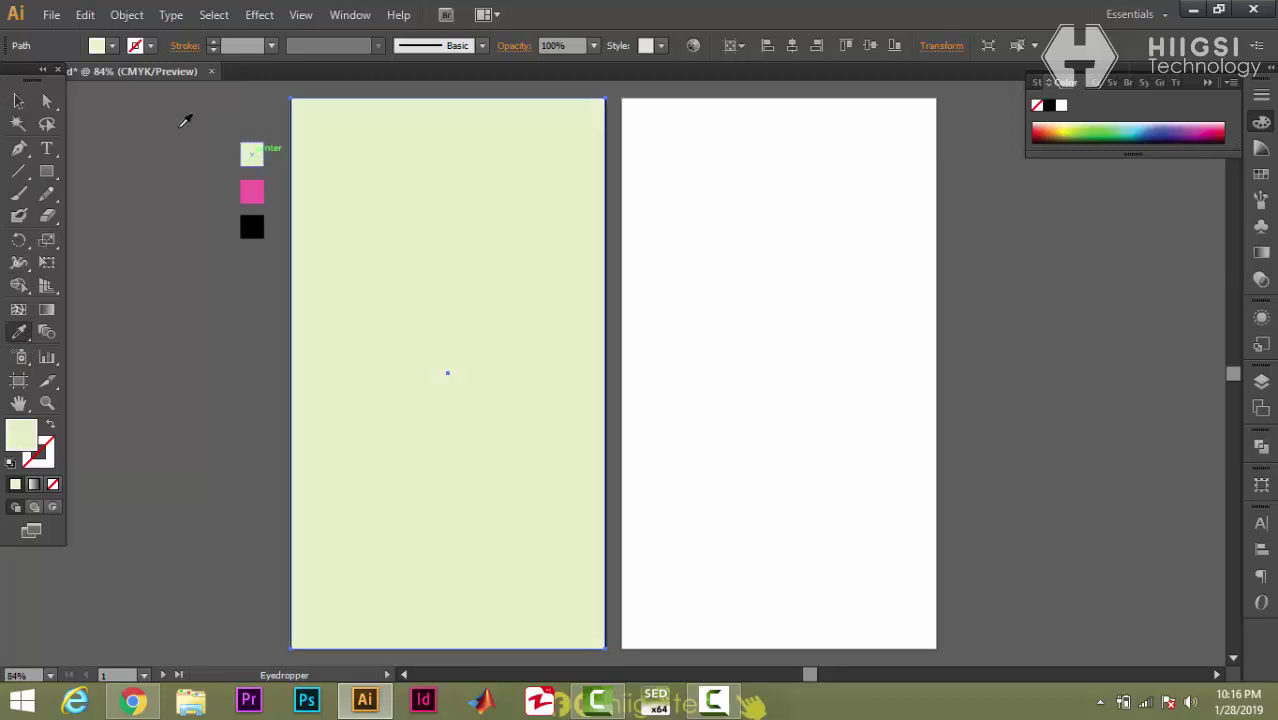
click(18, 102)
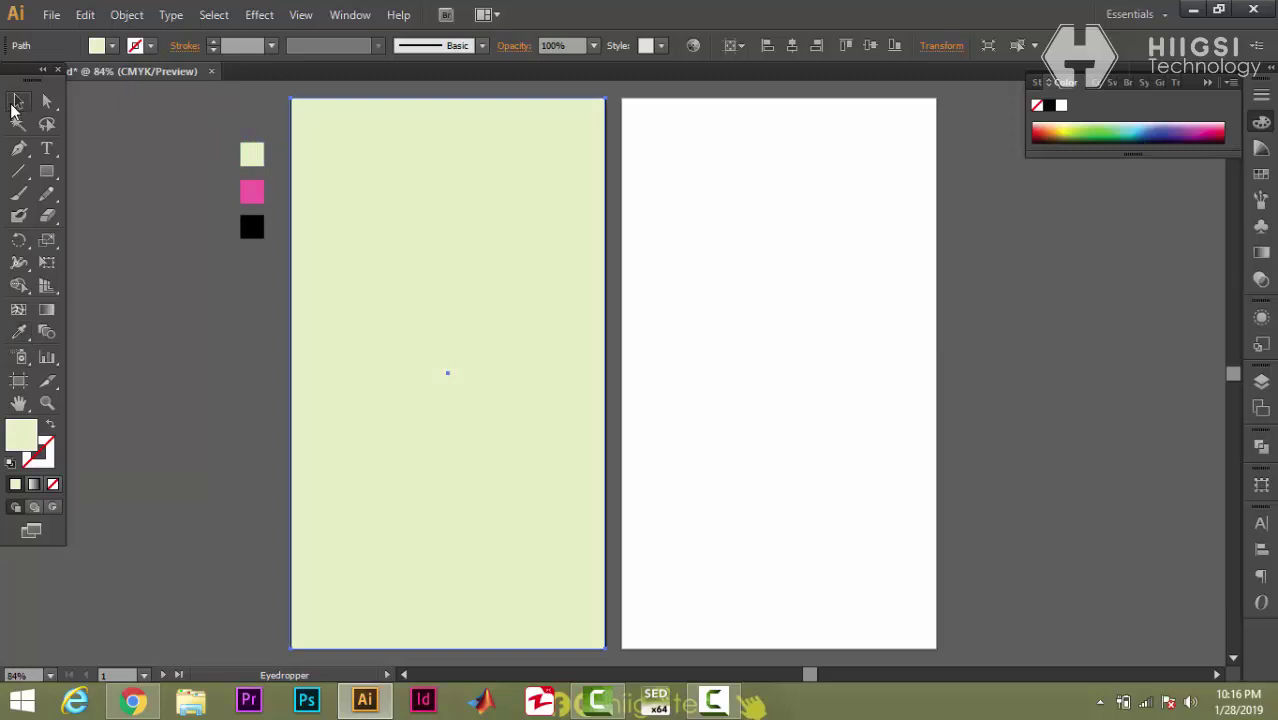
click(168, 360)
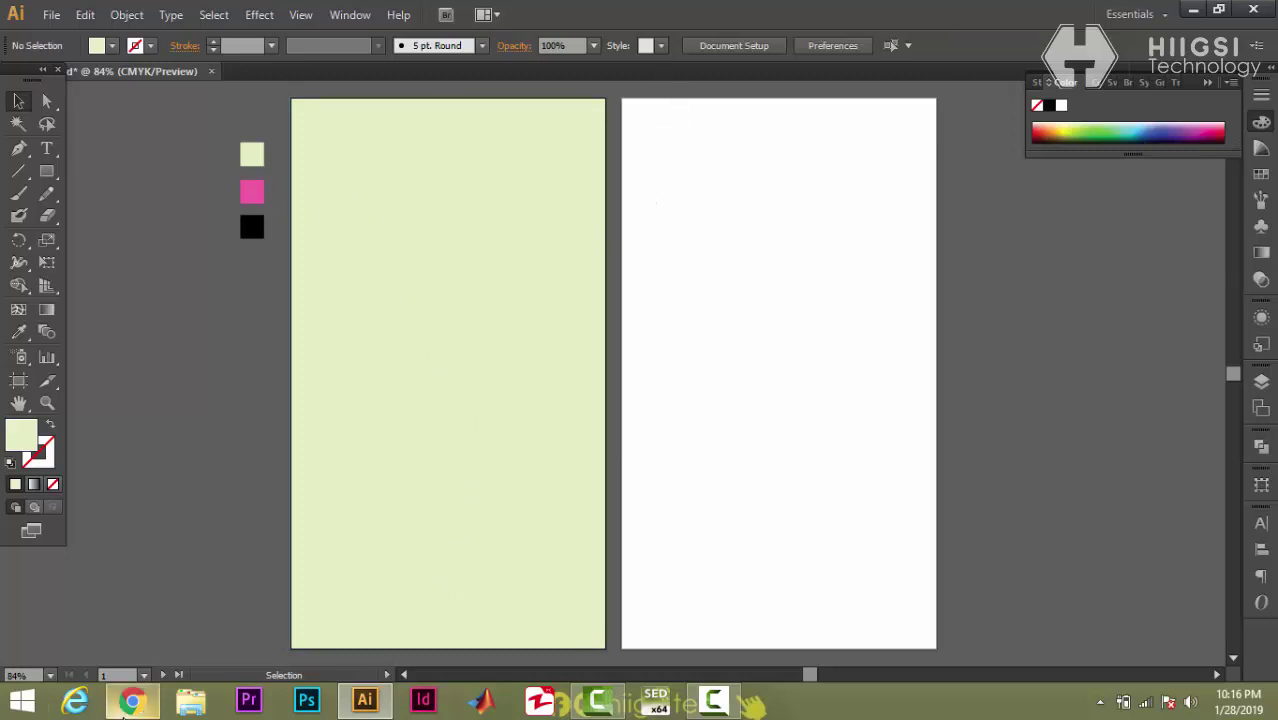
- Switch to Chrome and search for "flower frame.png" images
mouse_move(133, 700)
click(167, 522)
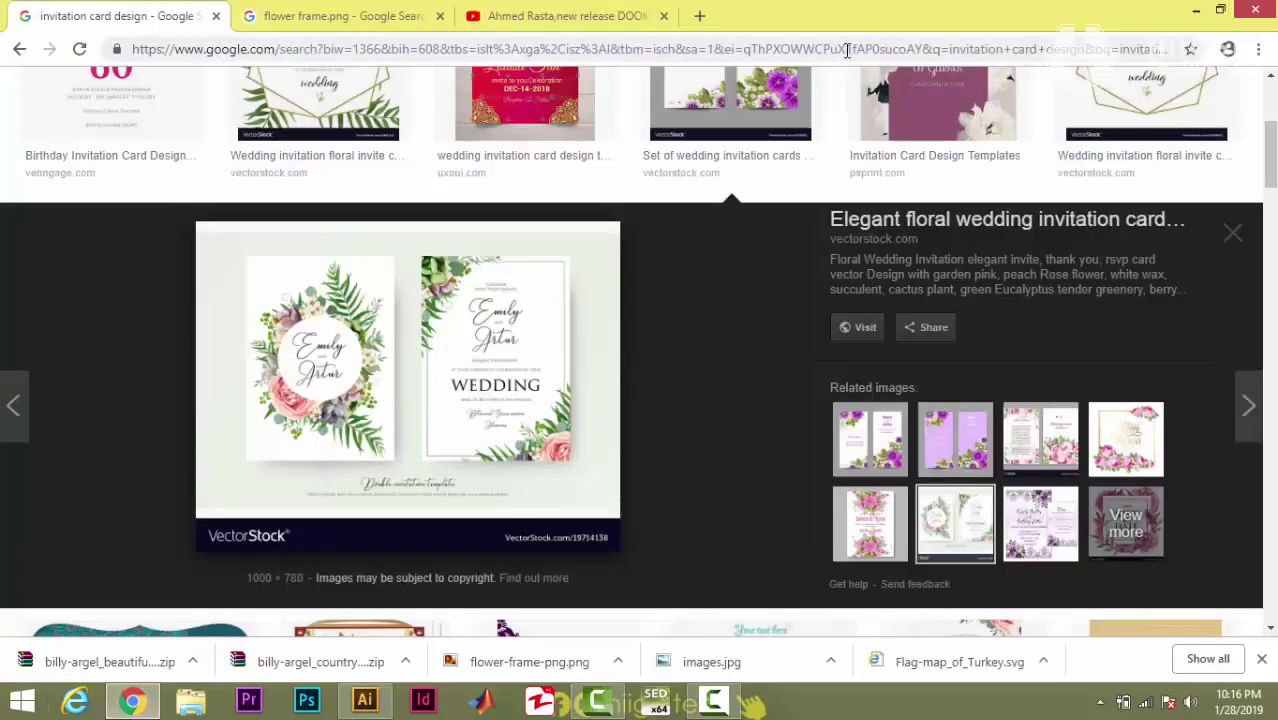
click(699, 15)
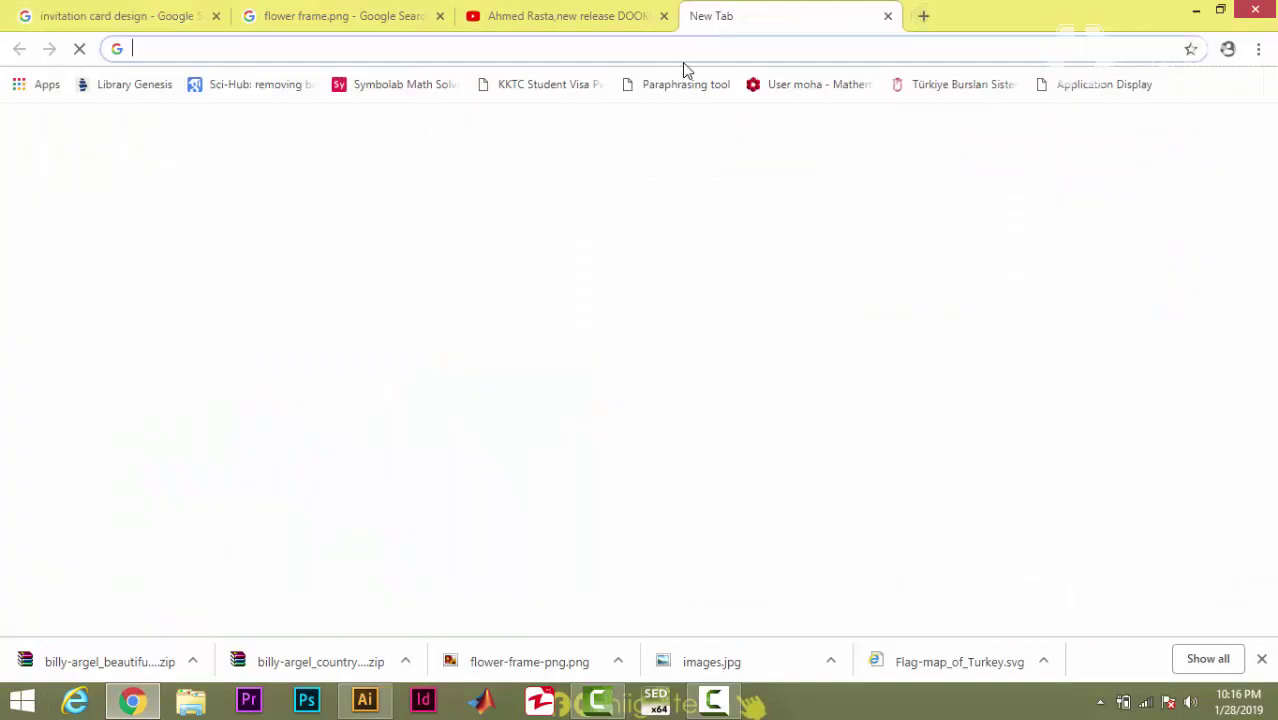
text(flower frame.png)
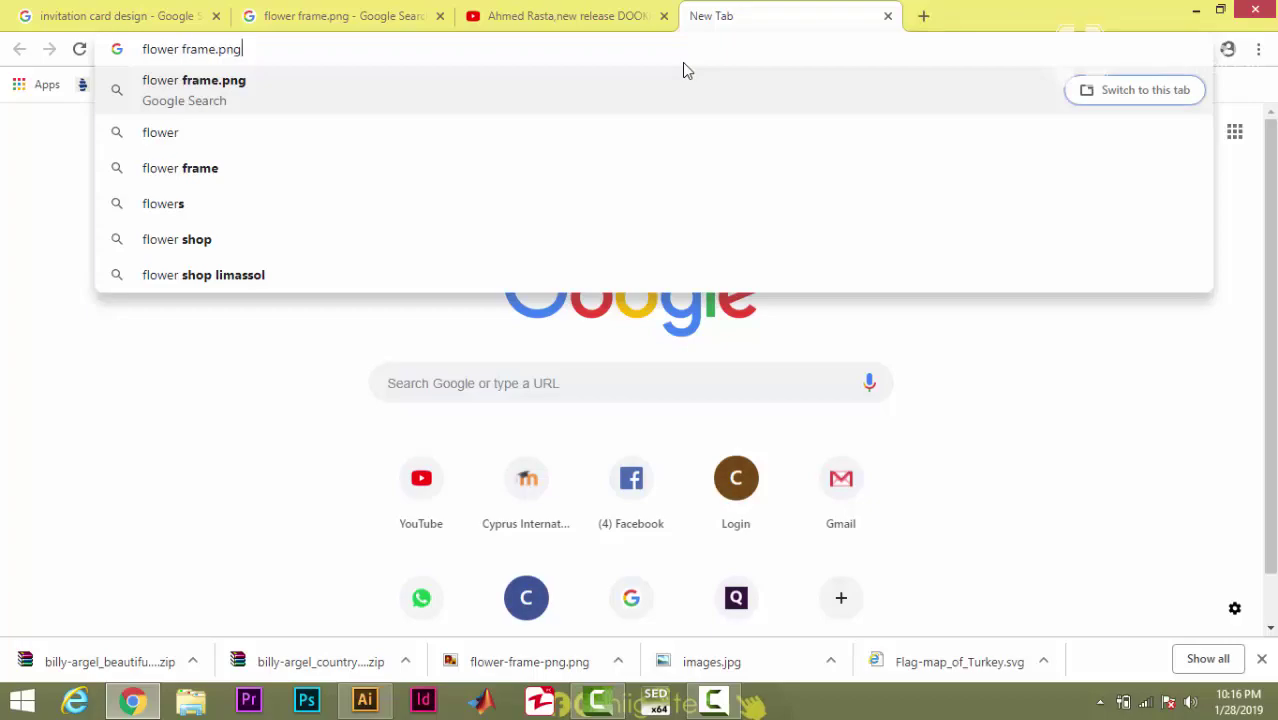
key(Return)
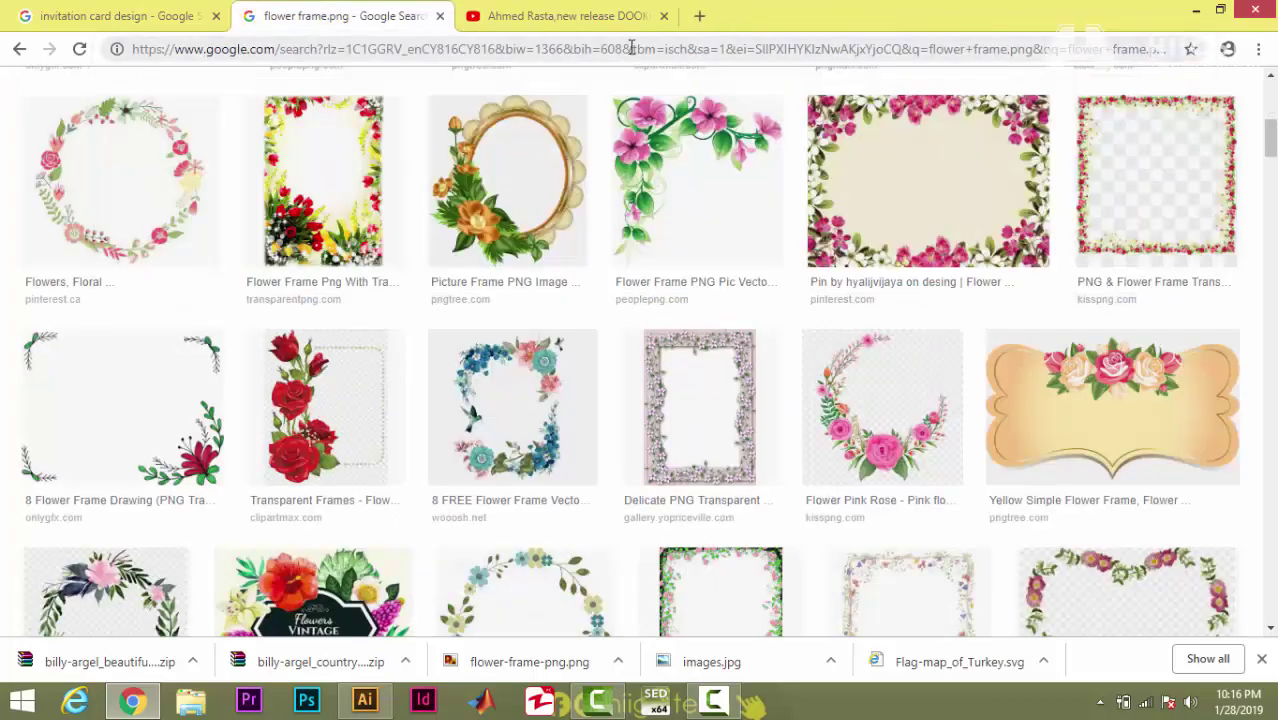
- Browse the flower frame images and preview the "Flower frame png » PNG Image" result with pink corner flowers
scroll(516, 214, down, 10)
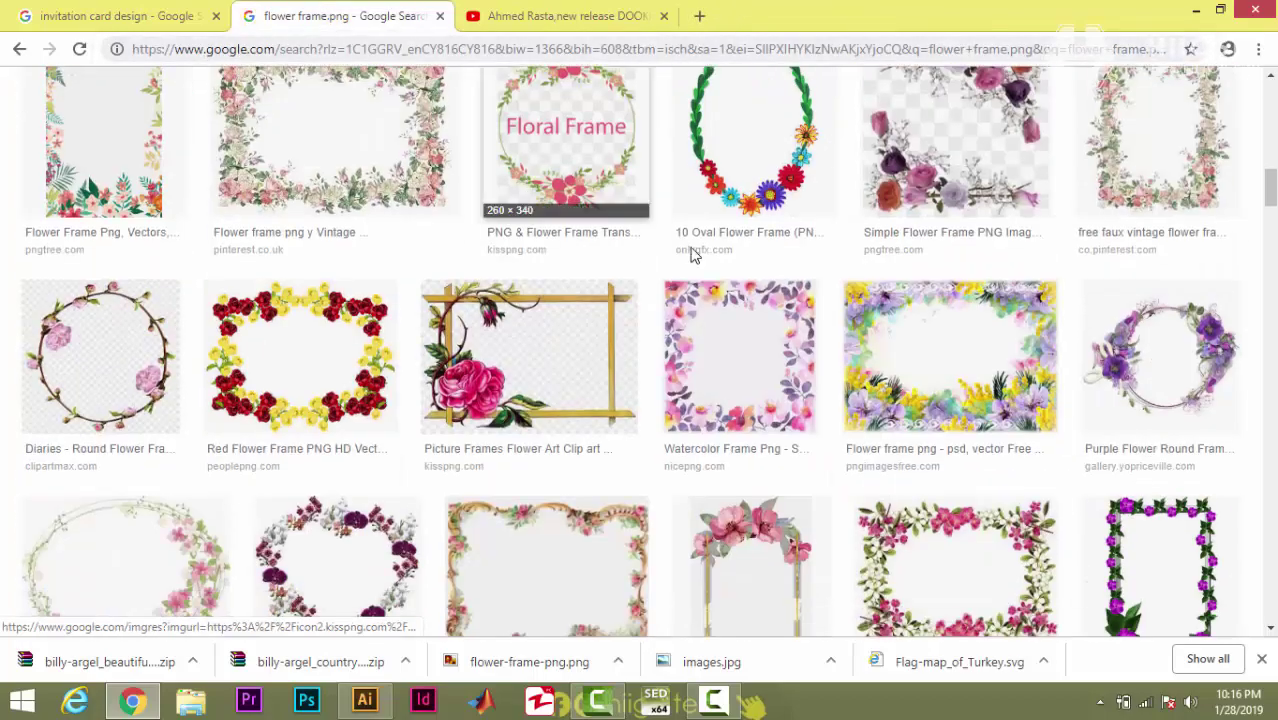
scroll(750, 327, down, 10)
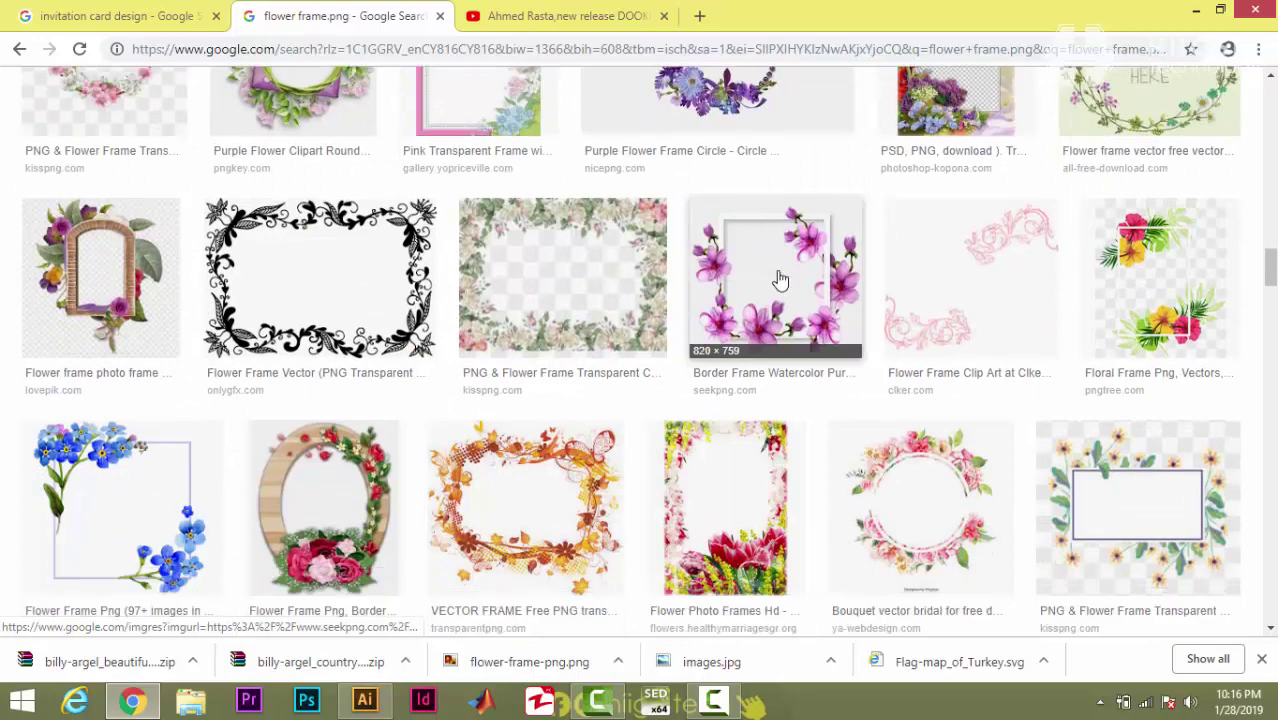
scroll(781, 280, down, 8)
click(776, 271)
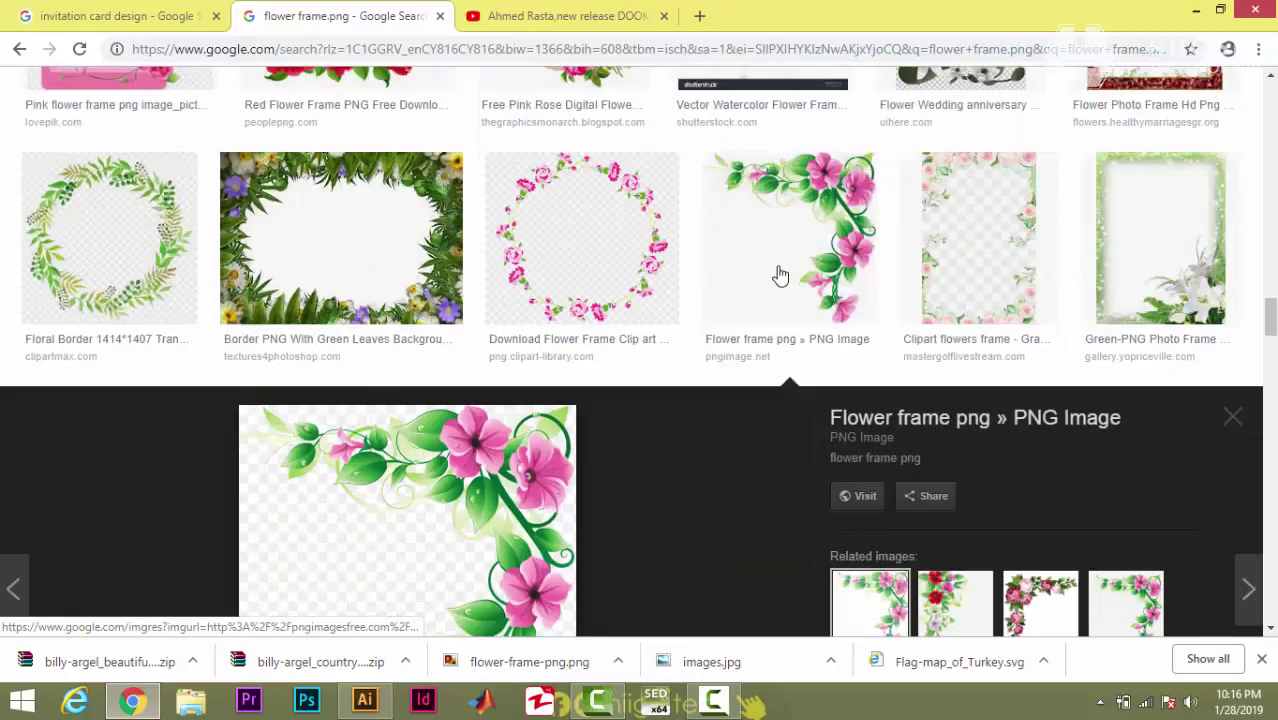
scroll(679, 402, down, 2)
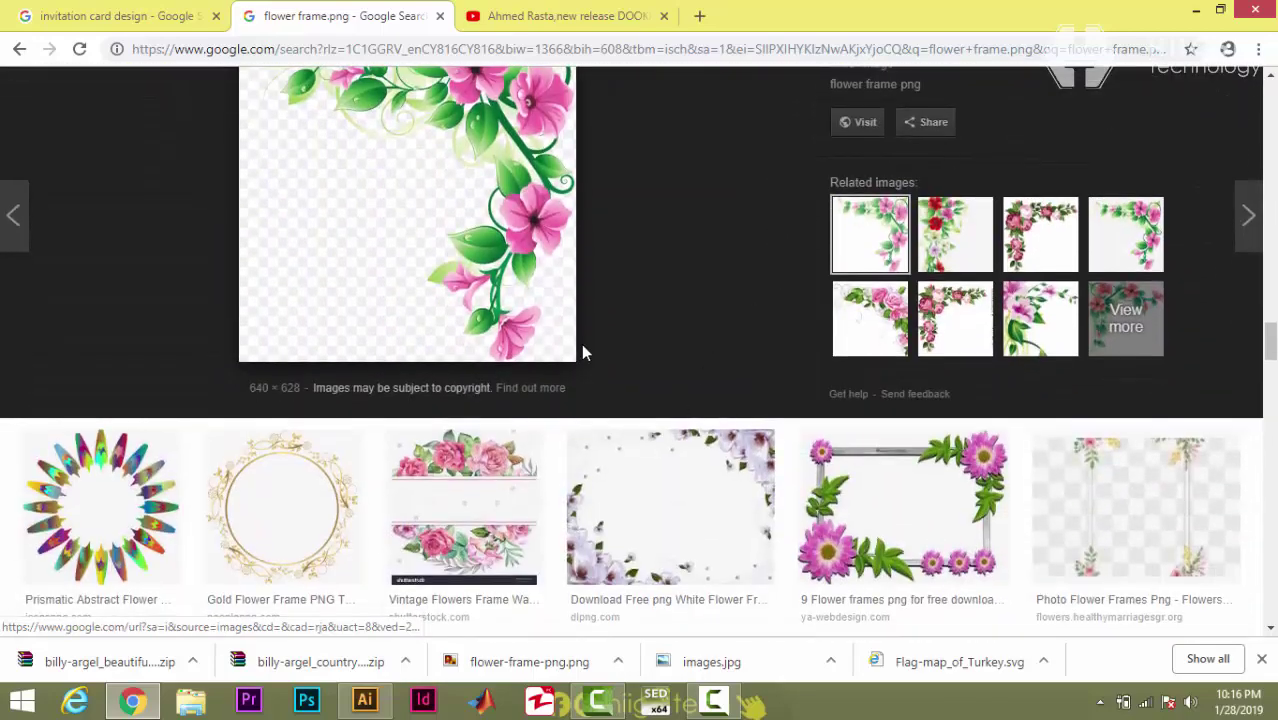
scroll(585, 351, up, 2)
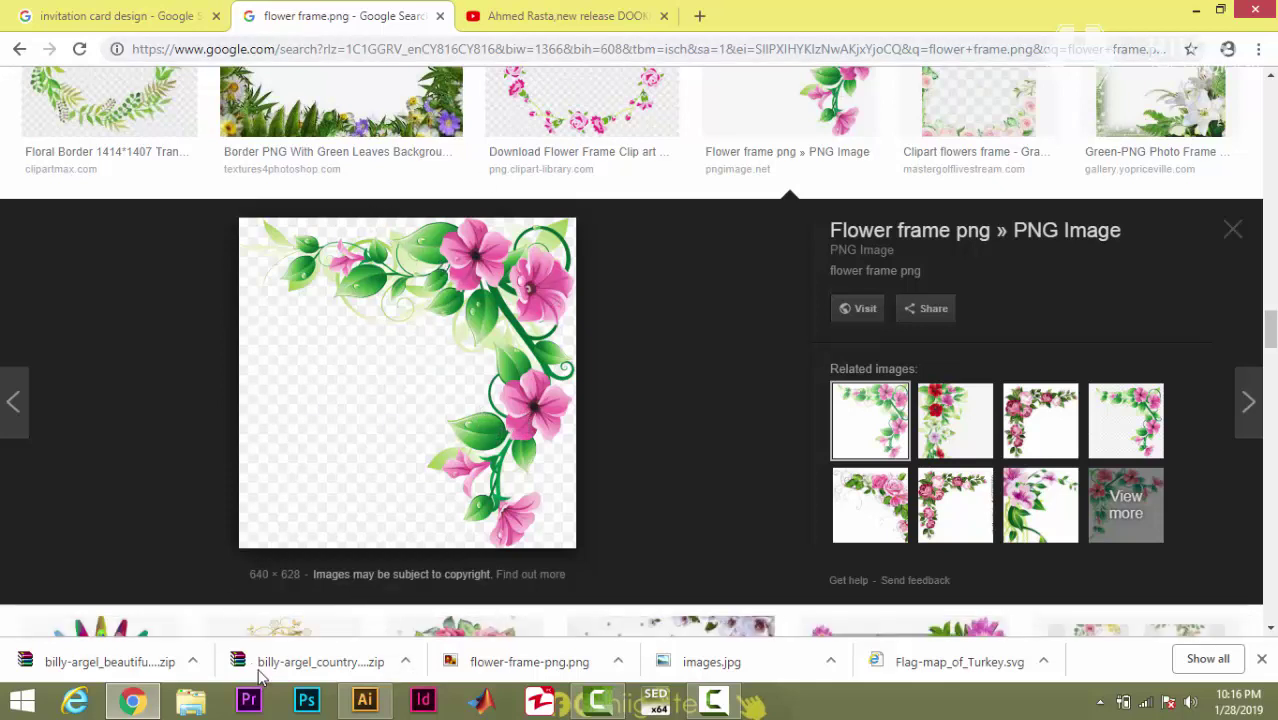
- Switch to Illustrator and place the flower-frame-png image from the invitation folder as a linked file
click(366, 701)
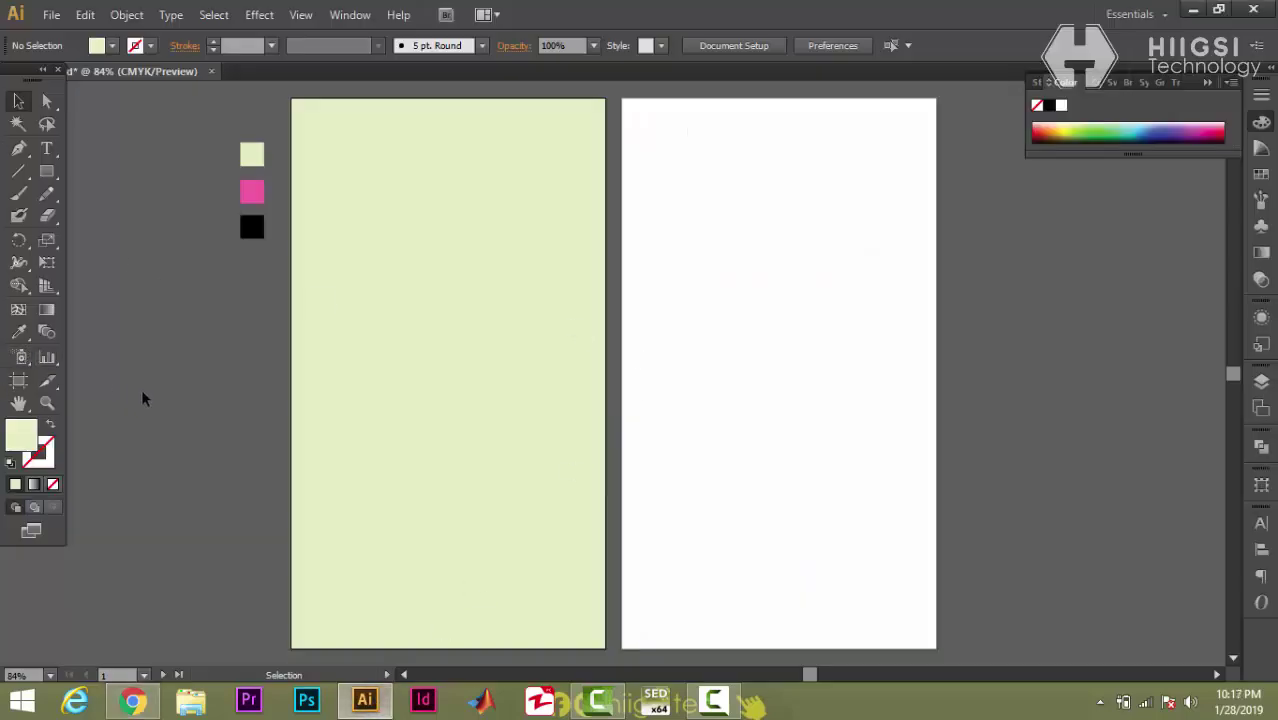
click(48, 15)
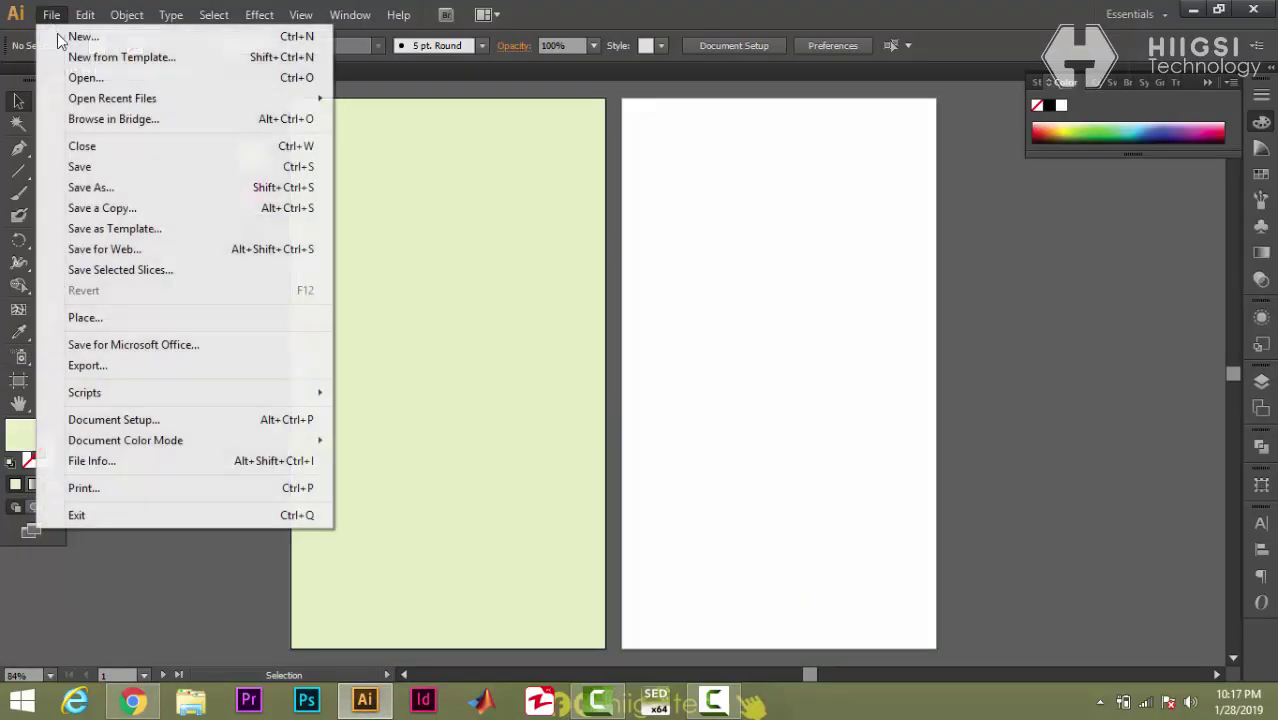
click(110, 317)
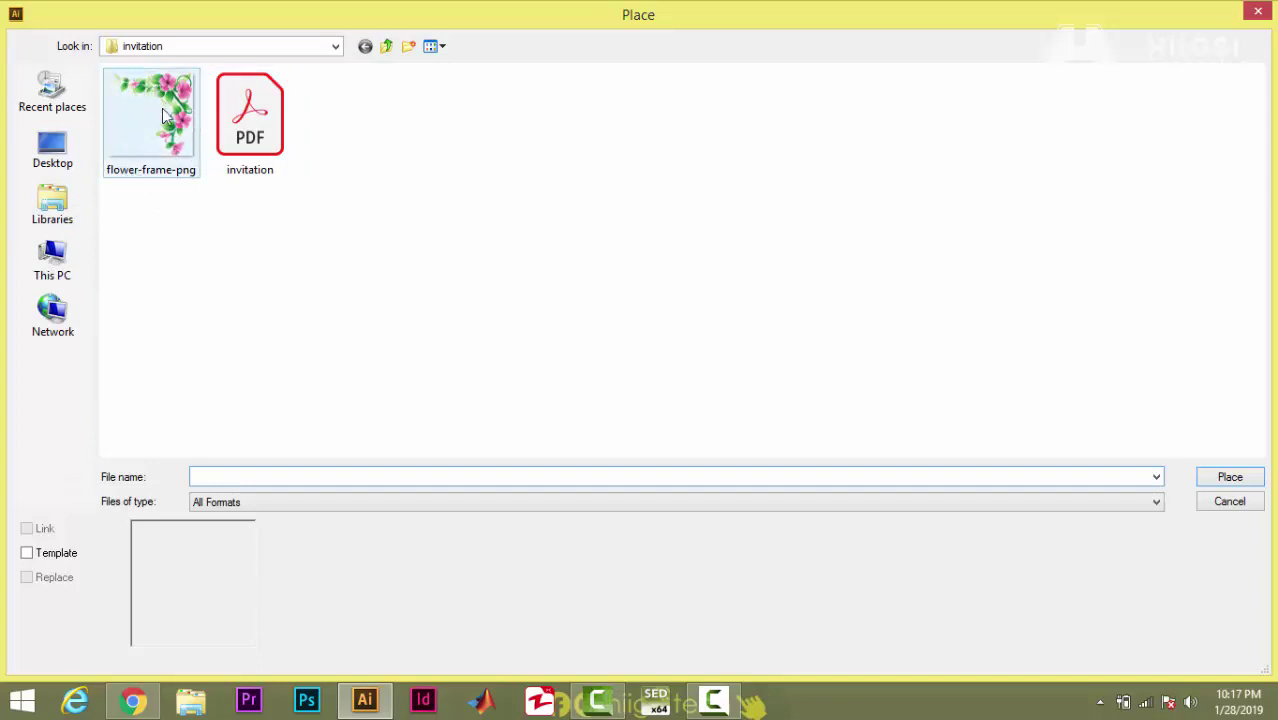
click(167, 131)
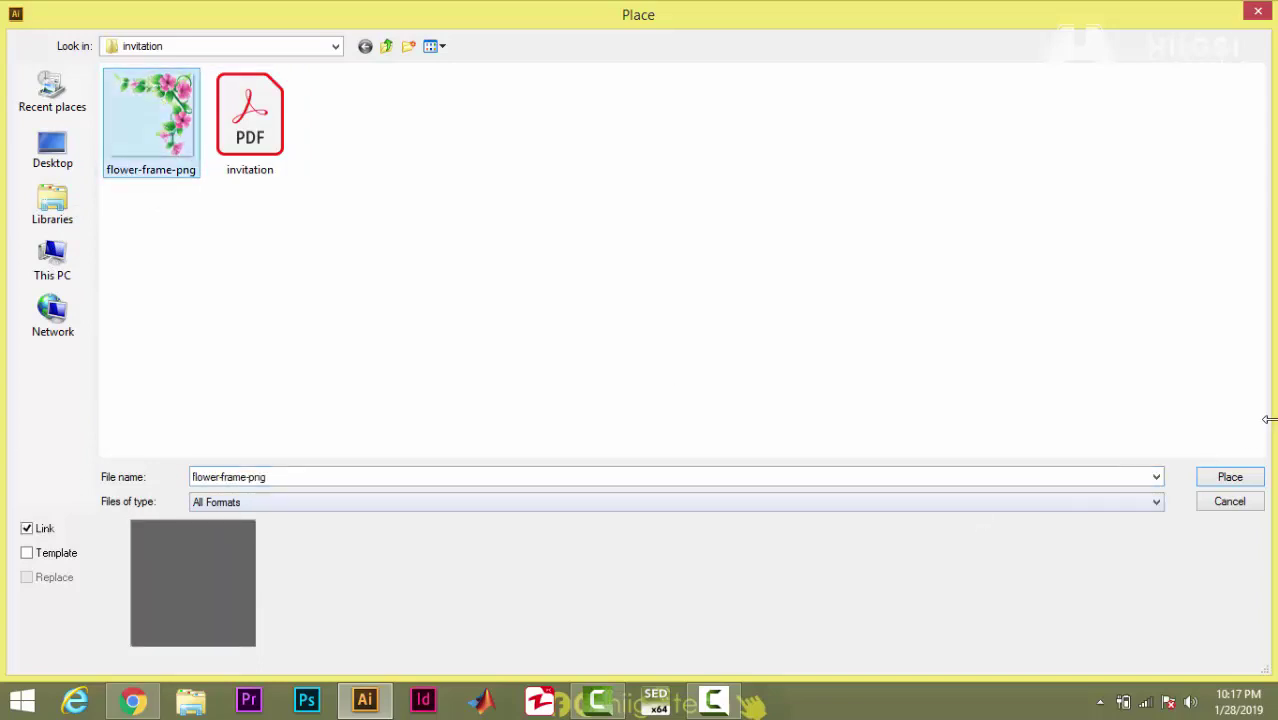
click(1233, 479)
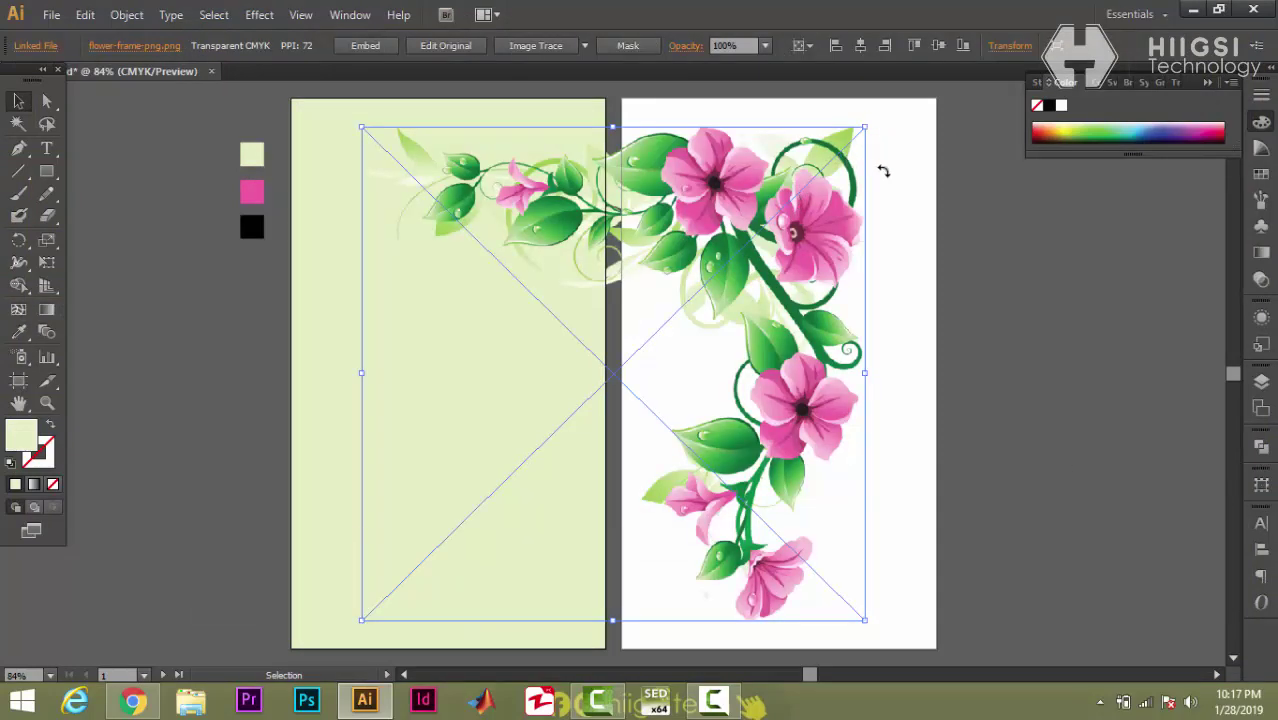
- Rotate the placed flower image 180° and reflect it across the vertical axis
drag(881, 171, 465, 524)
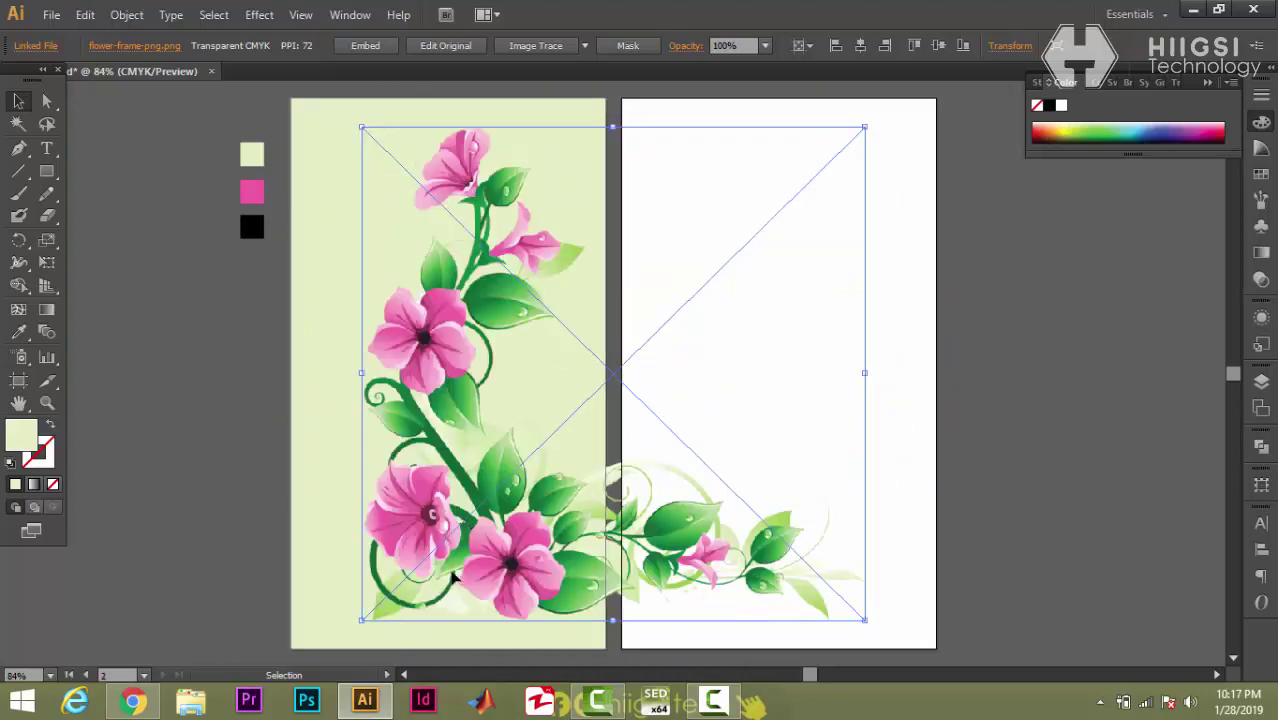
right_click(452, 545)
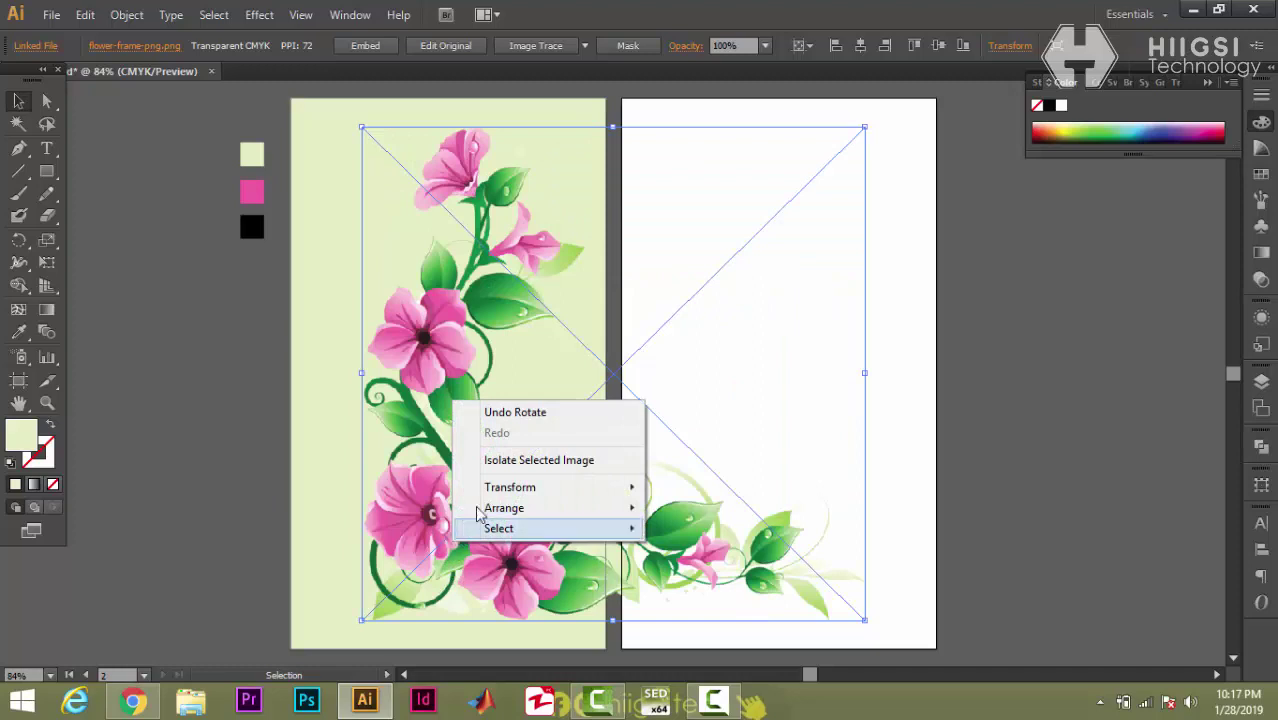
mouse_move(515, 490)
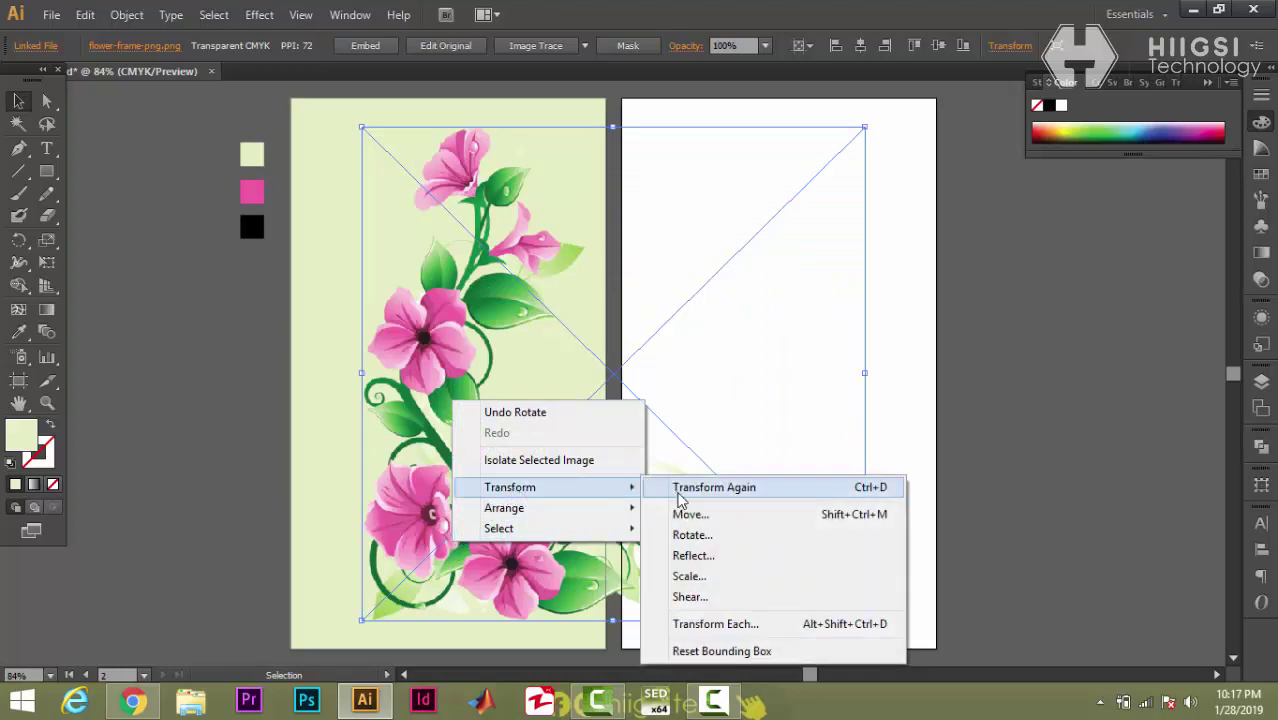
click(724, 558)
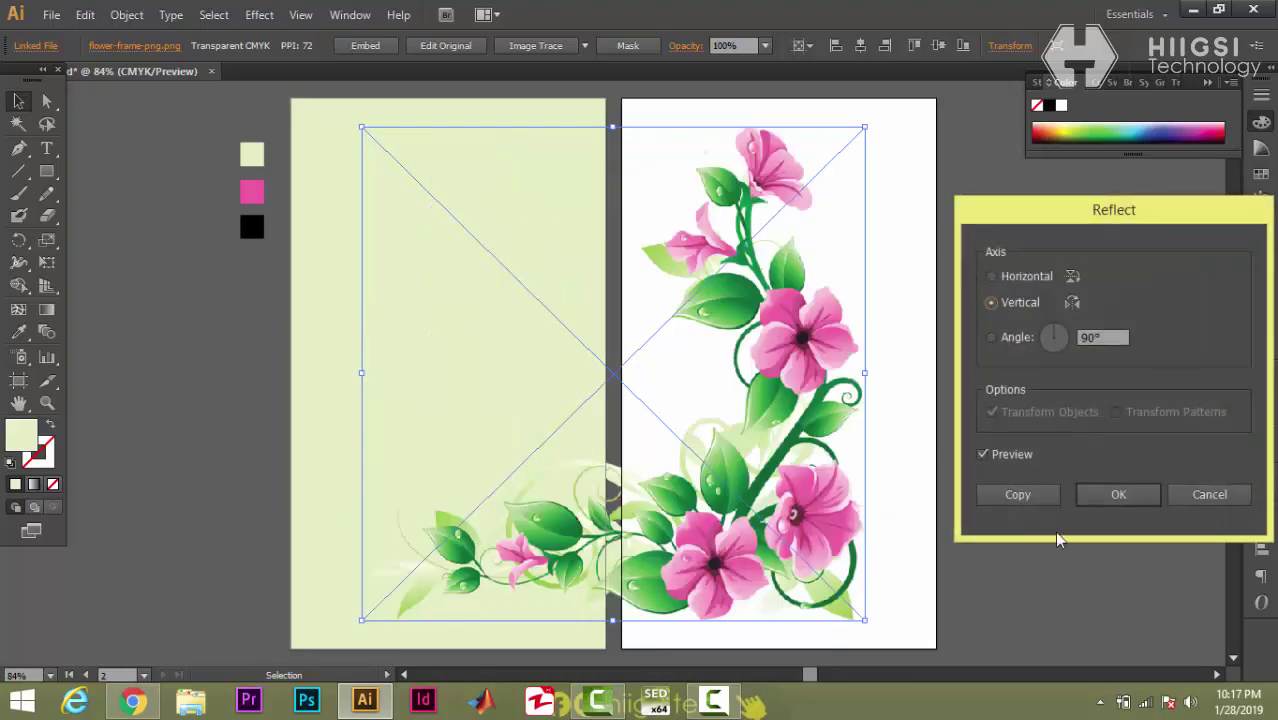
click(1117, 500)
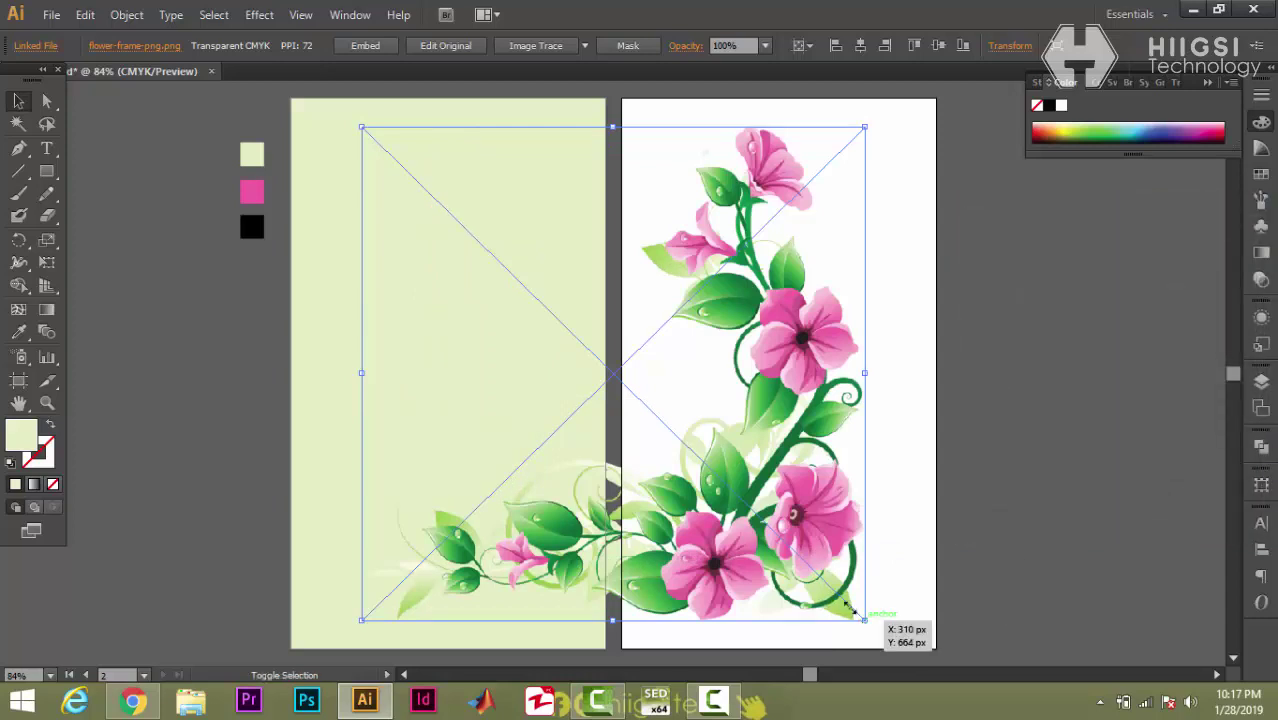
- Scale the flower image down to about the first artboard's width and fit it into that artboard's lower-right corner
drag(855, 610, 762, 519)
drag(709, 457, 569, 569)
click(1003, 500)
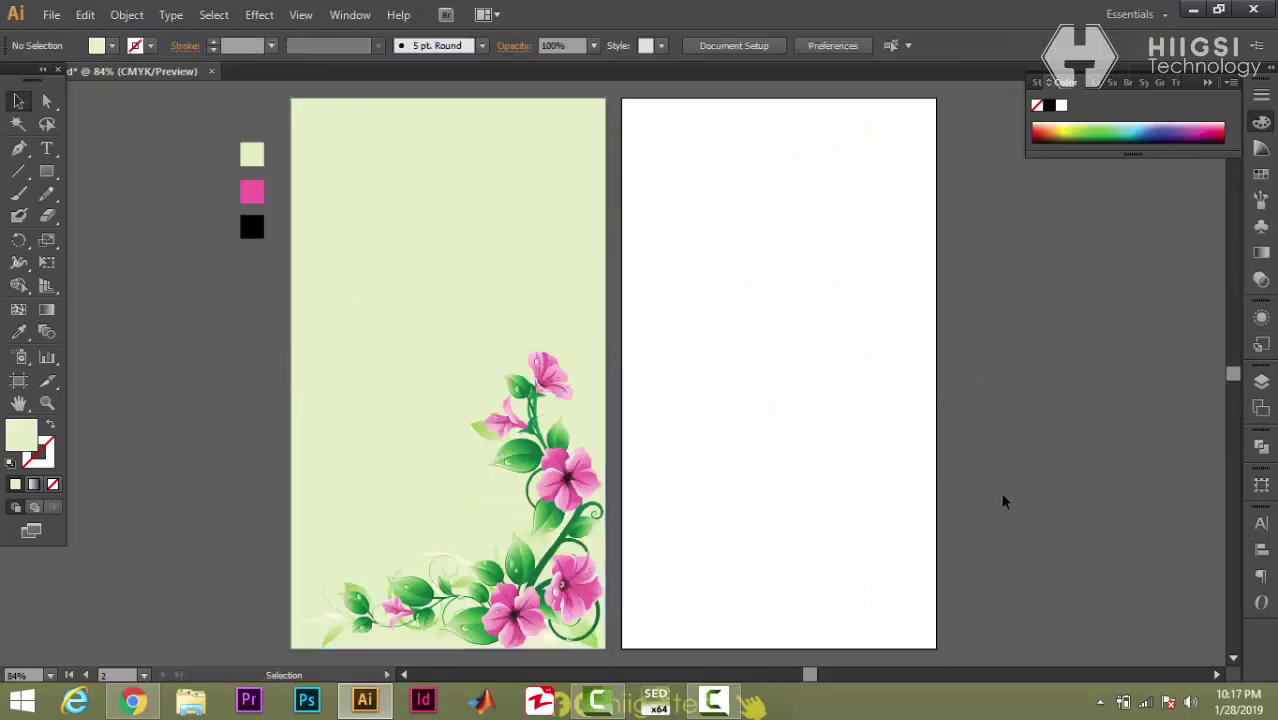
- Add the text "Invitation" near the top of the first artboard and set its size to 72 pt
click(50, 148)
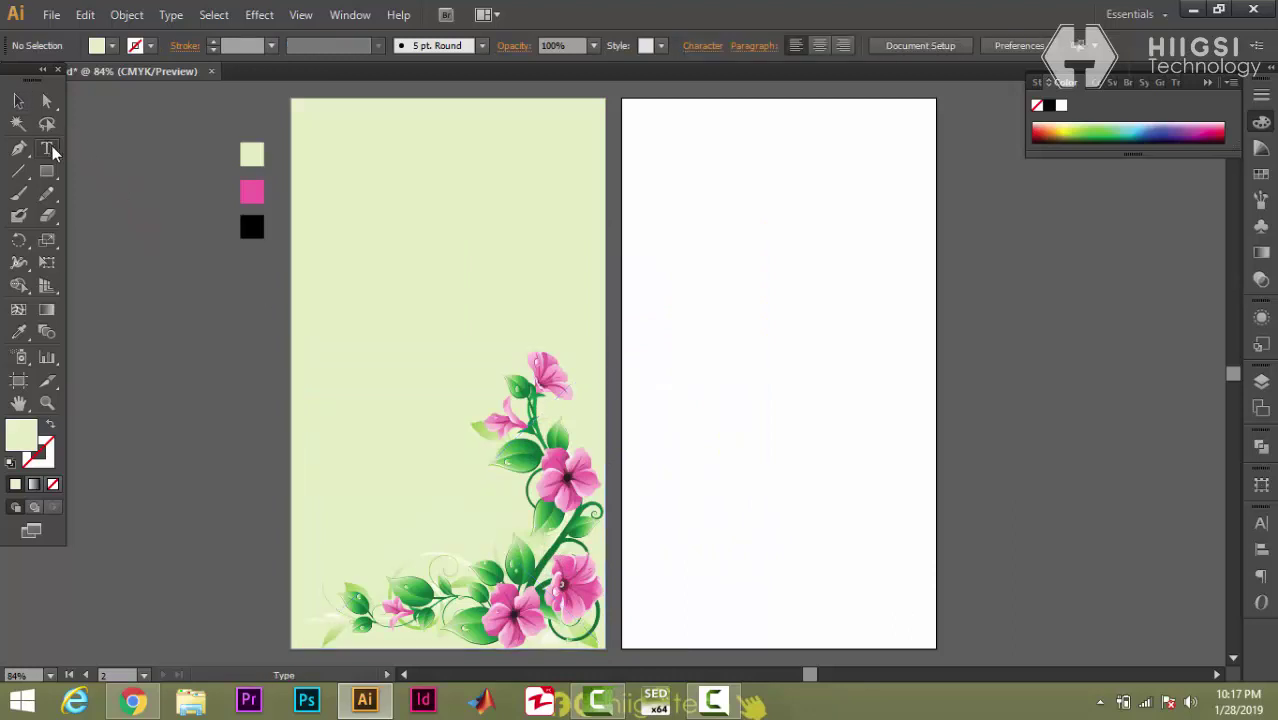
click(372, 163)
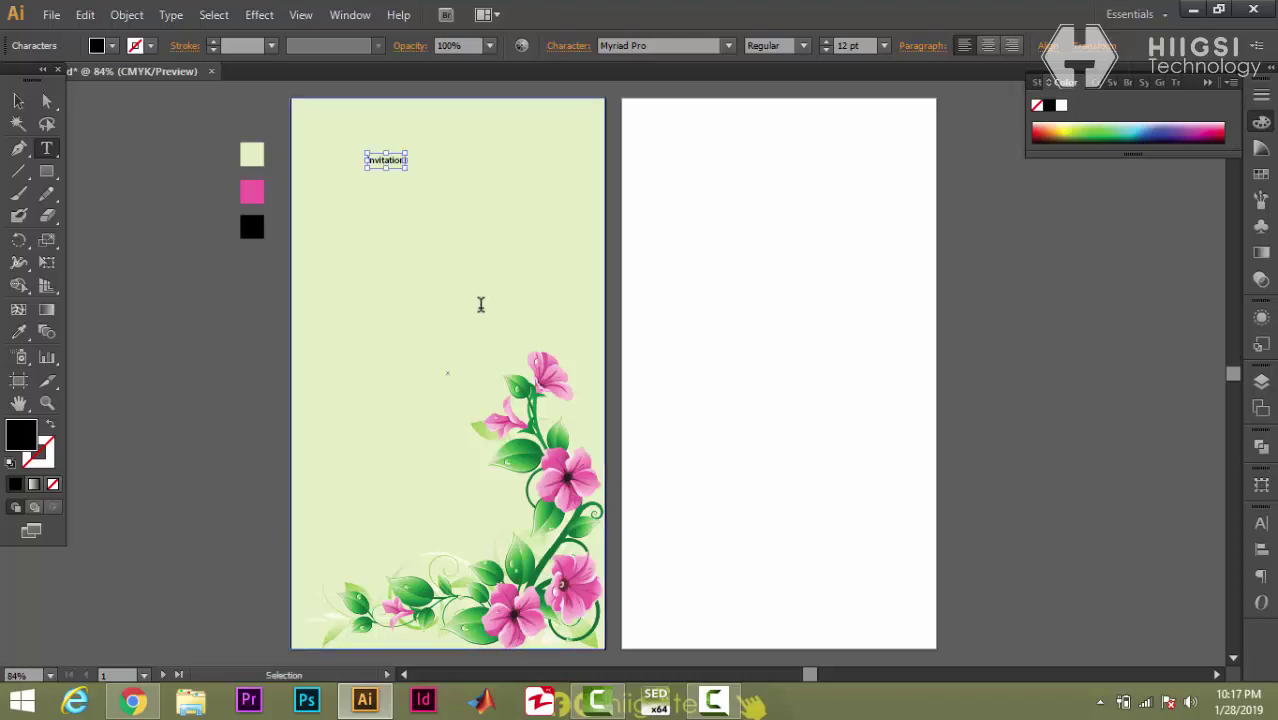
key(ctrl+a)
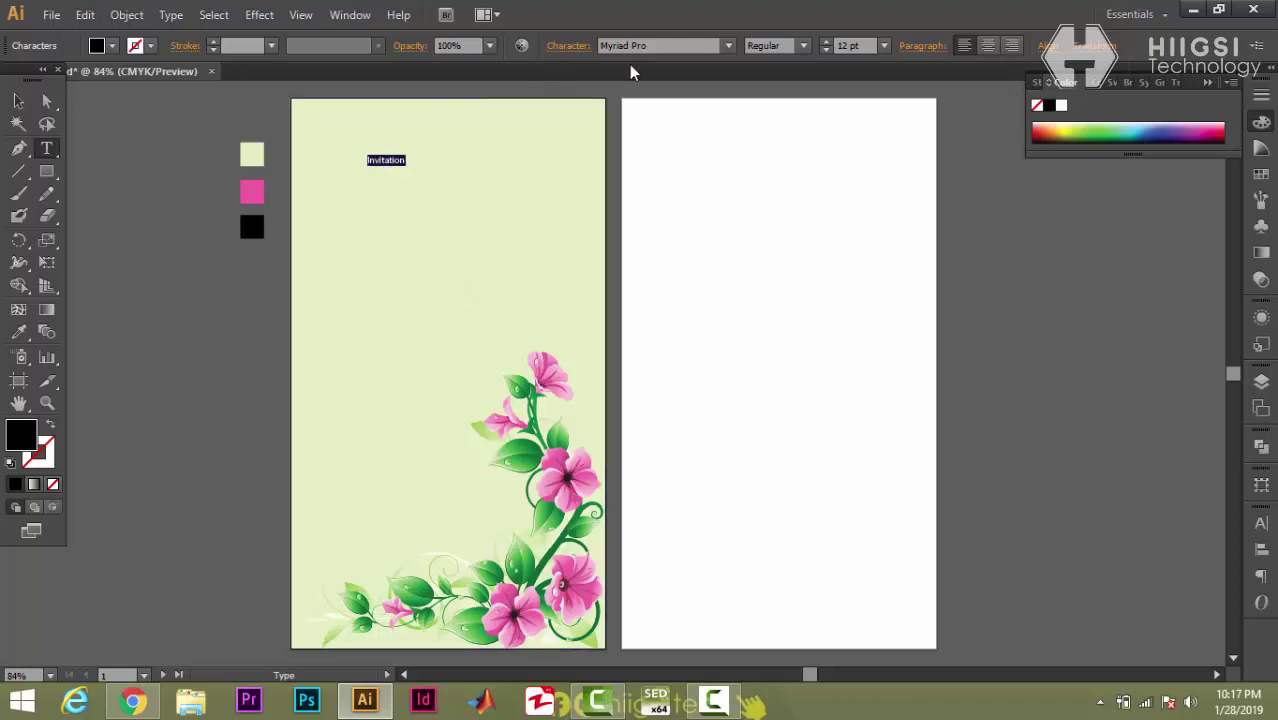
click(884, 46)
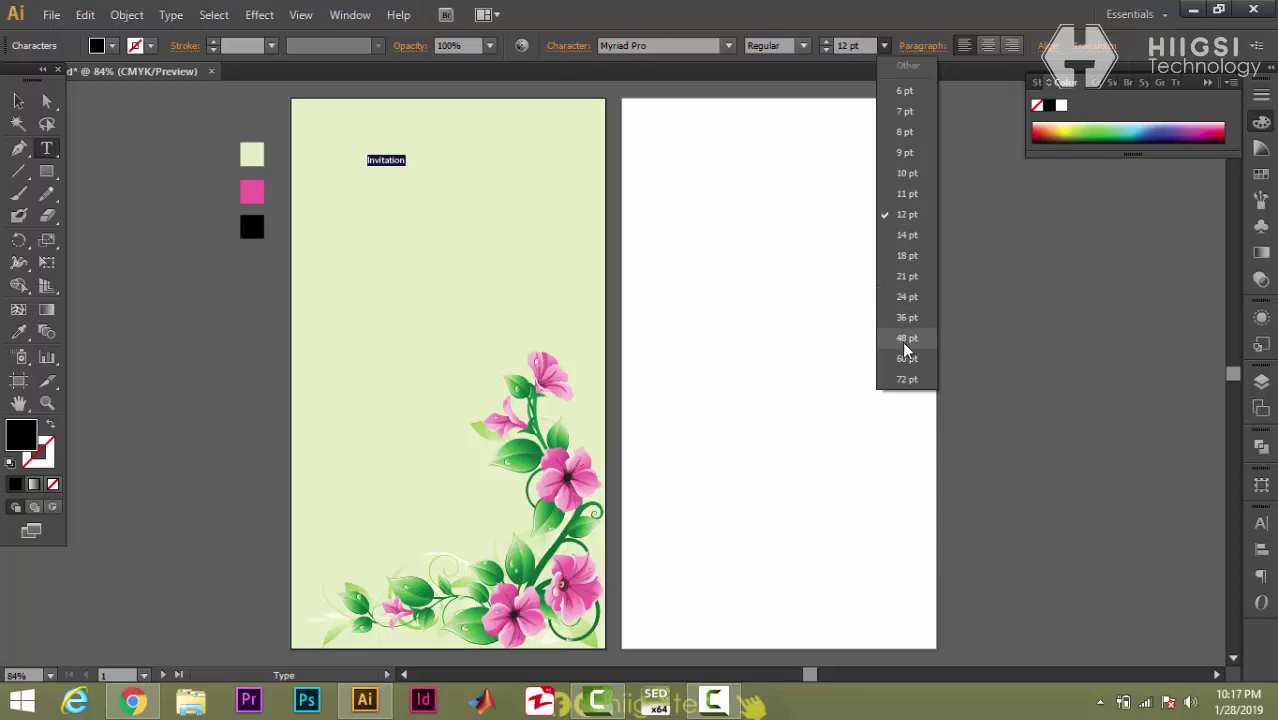
click(903, 339)
click(884, 47)
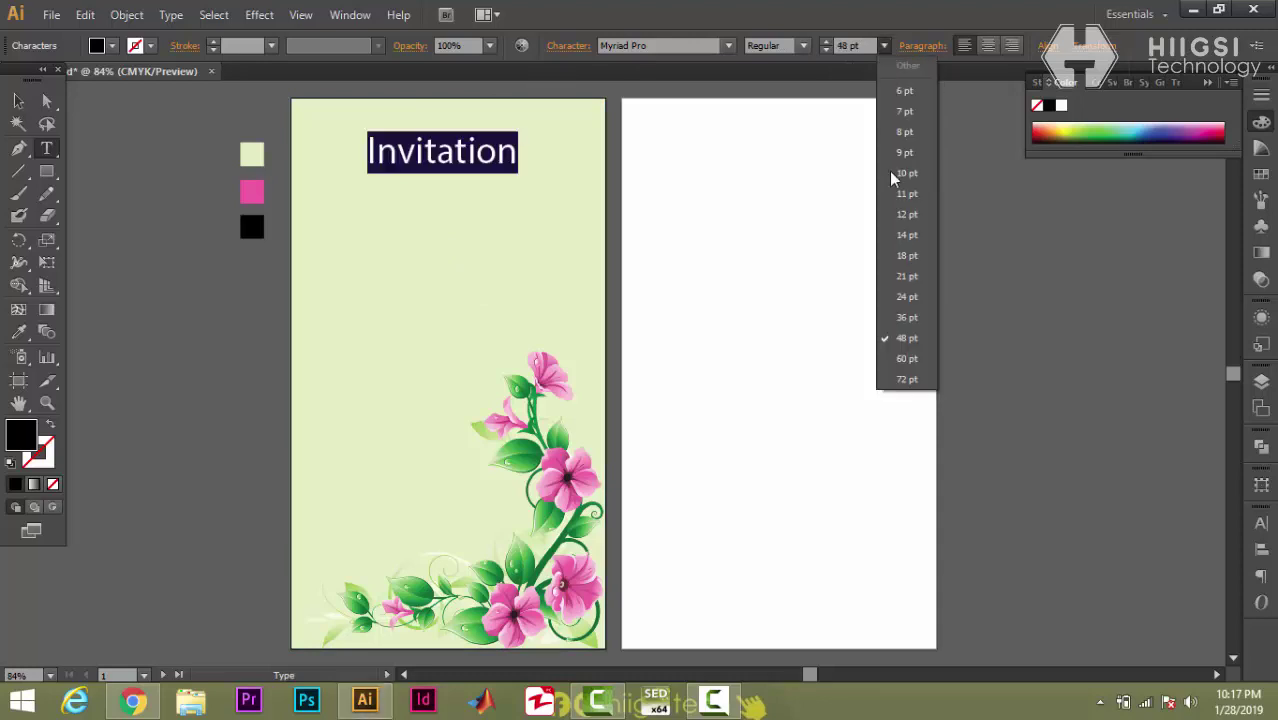
click(908, 386)
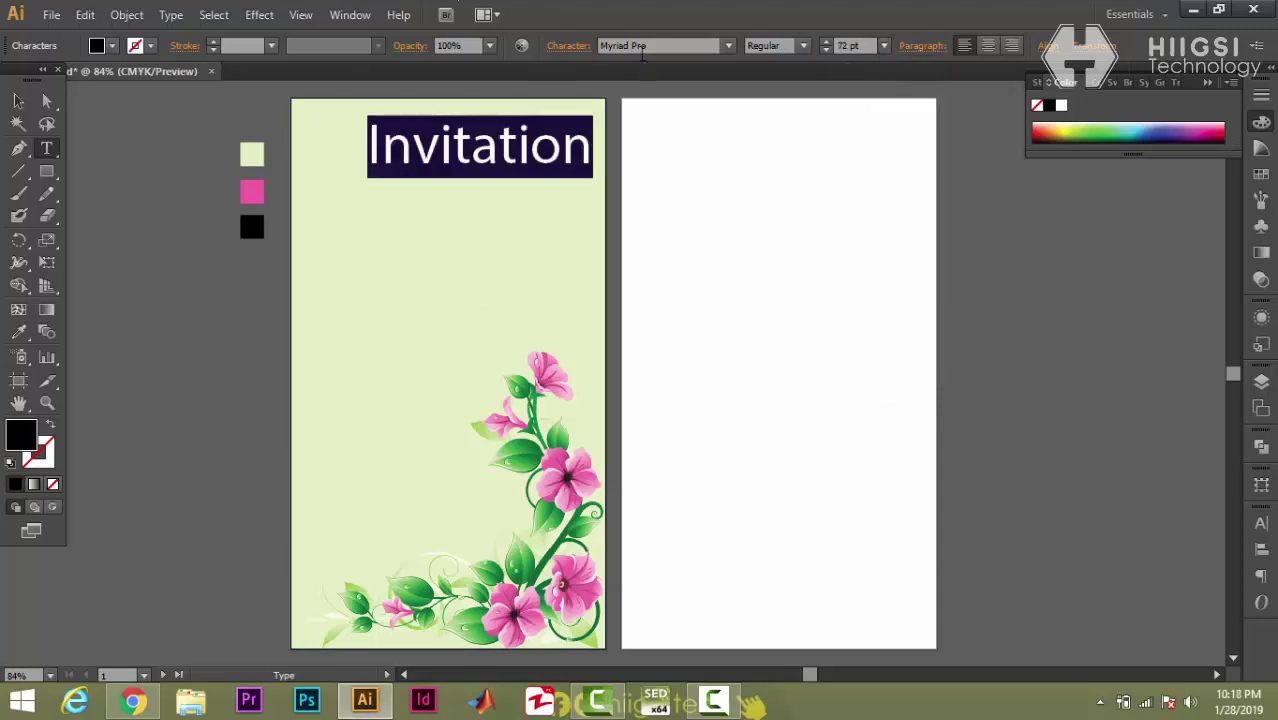
- Set the font of the "Invitation" text to Countryside
click(642, 50)
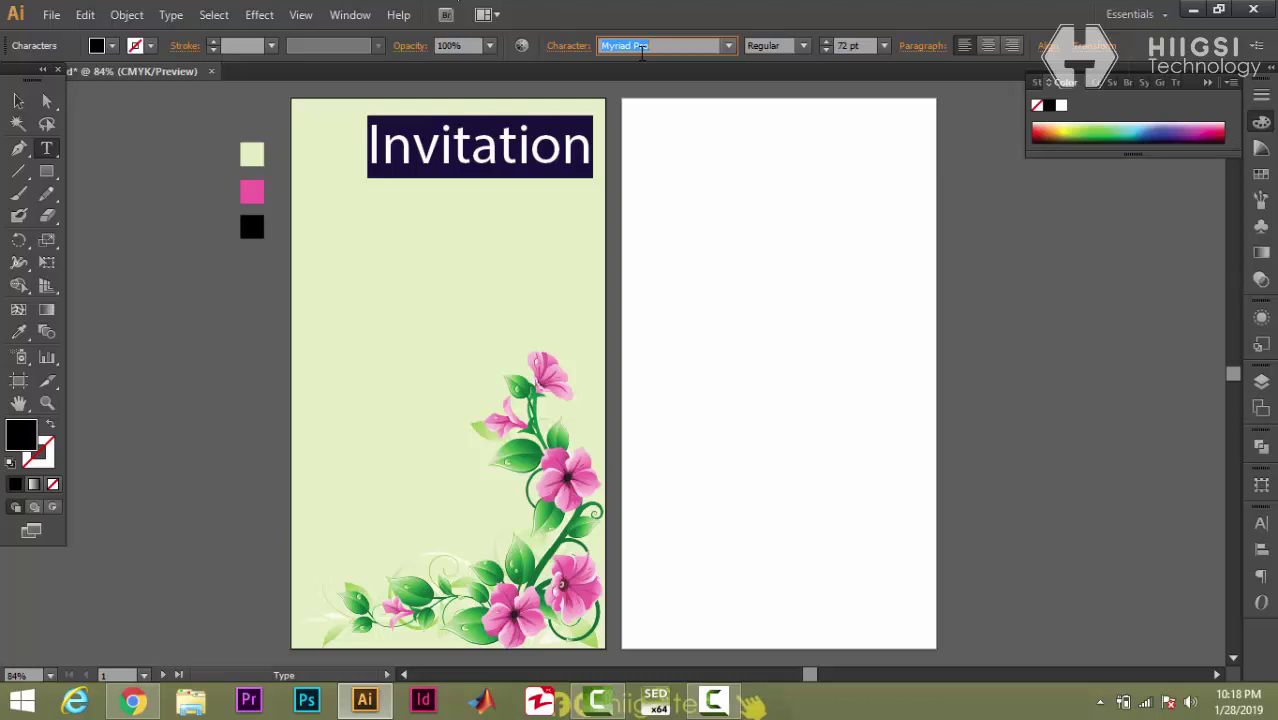
text(Countryside)
key(Return)
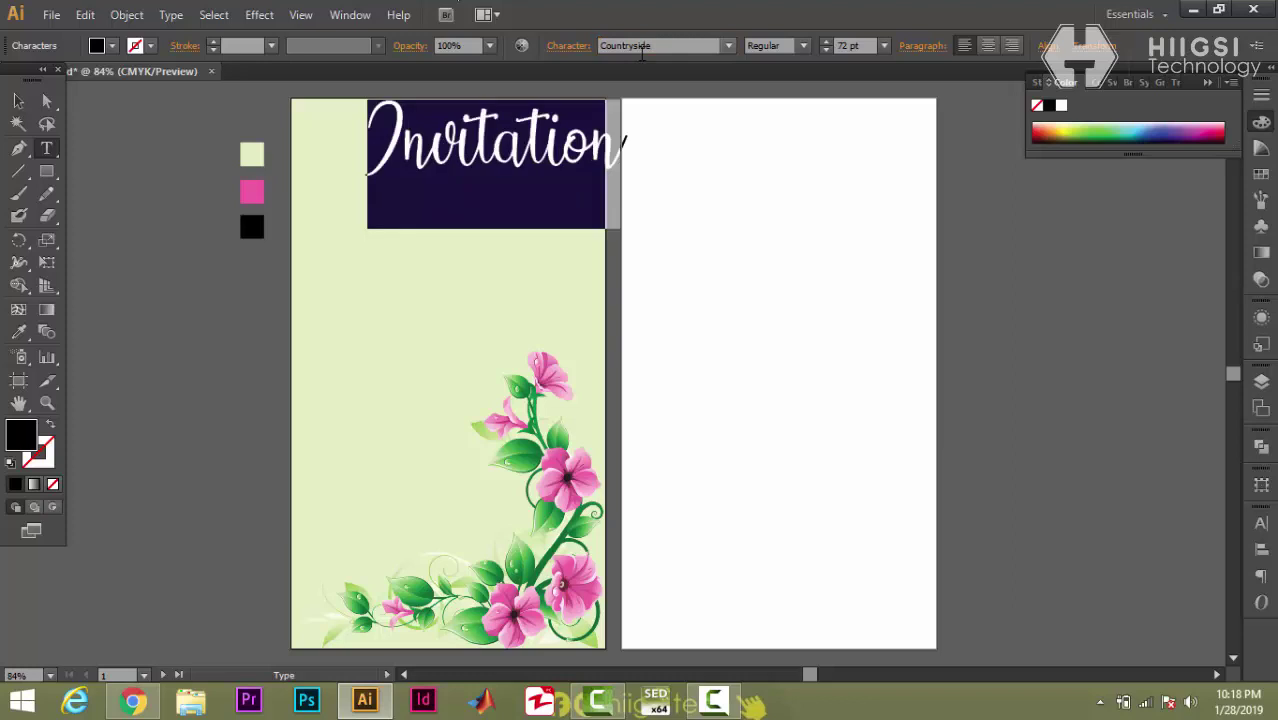
- Centre the "Invitation" title near the top of the first artboard and scale it down to about 60 pt
click(18, 101)
drag(509, 158, 464, 191)
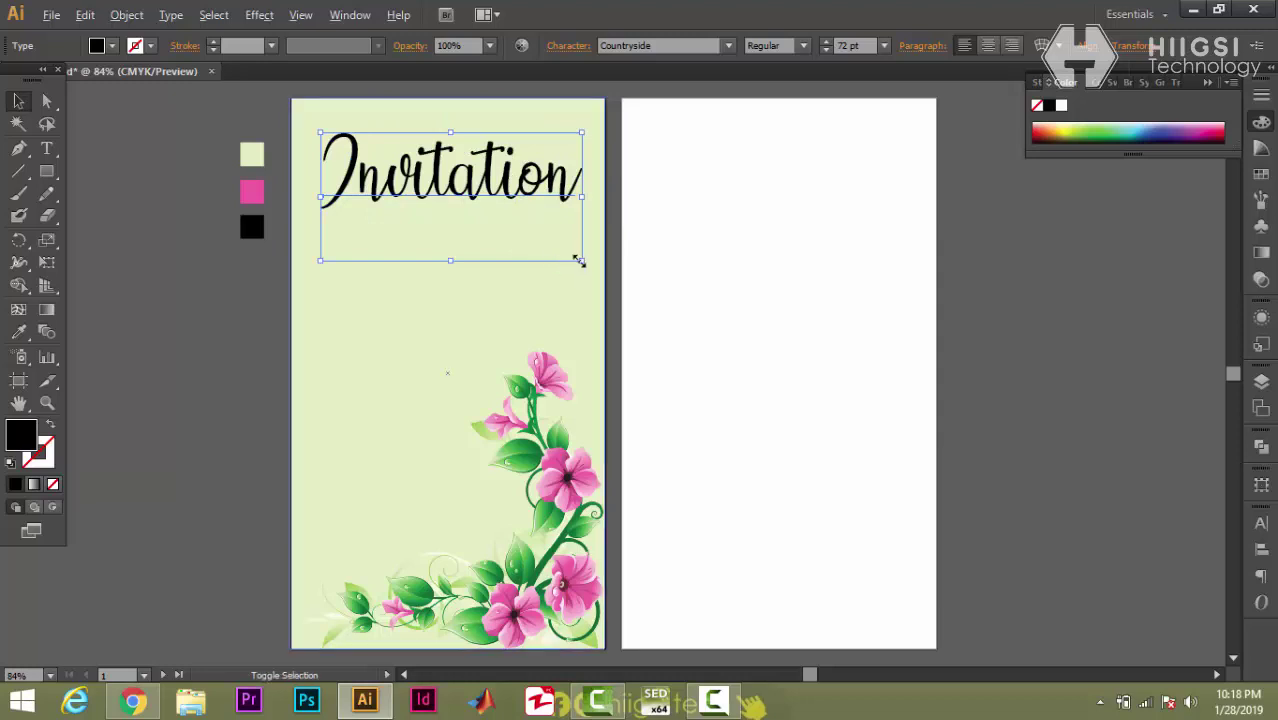
drag(579, 261, 558, 251)
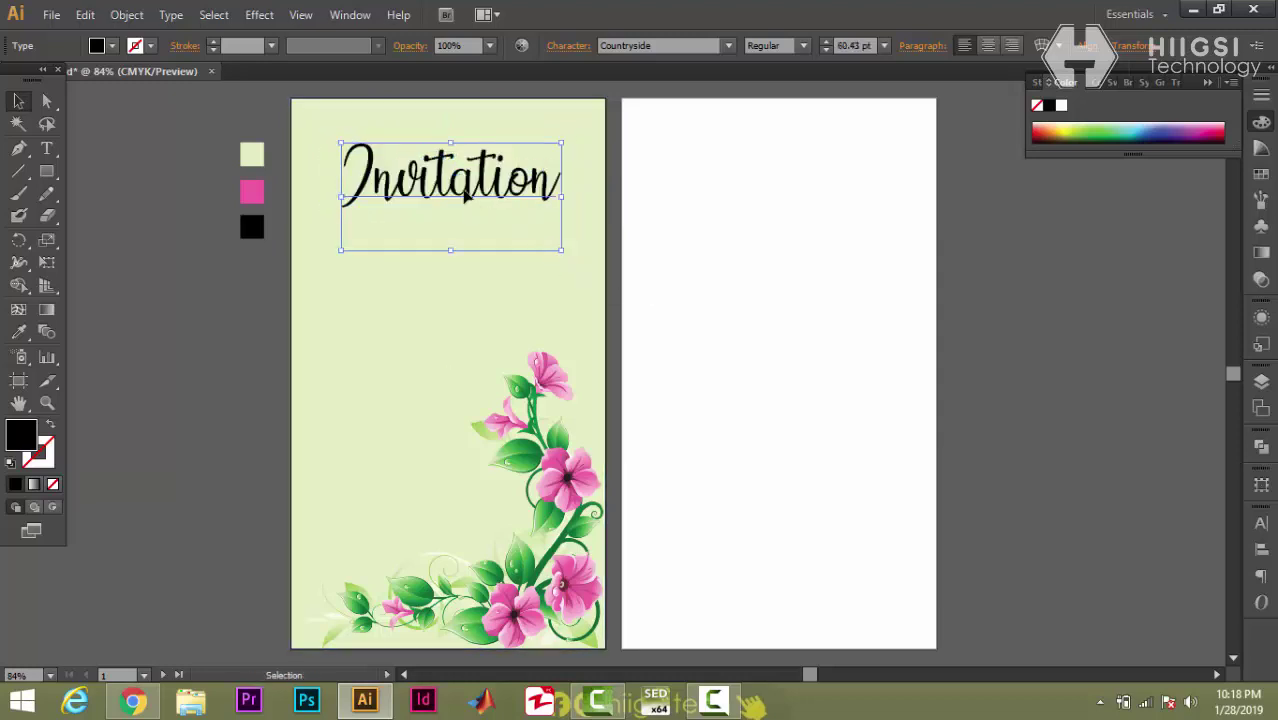
click(1016, 251)
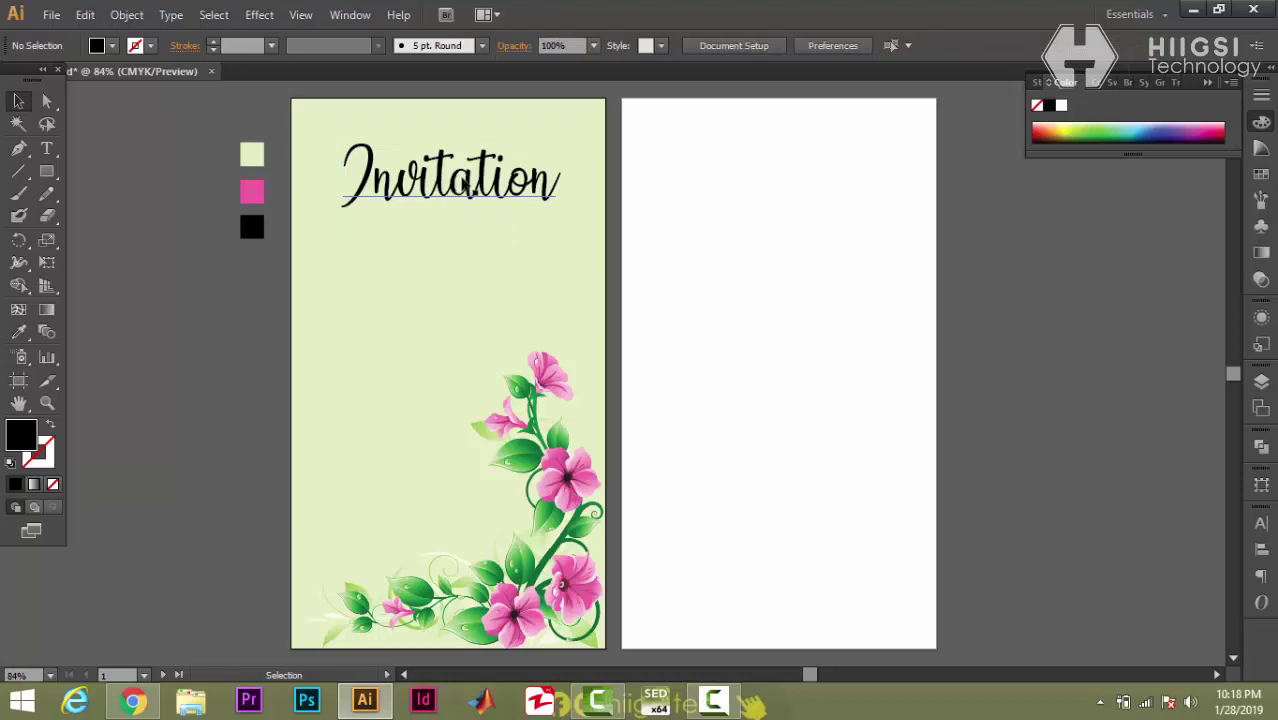
- Colour the "Invitation" title with the pink sampled from the reference square
click(472, 197)
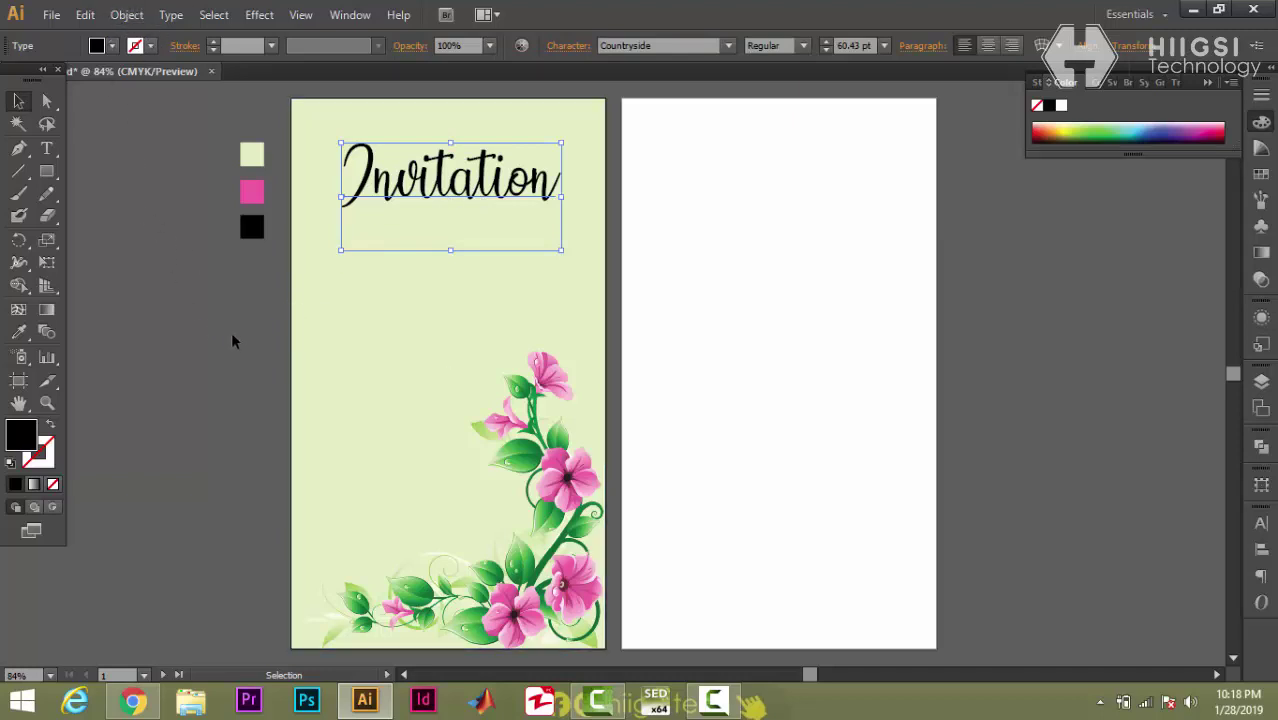
click(19, 331)
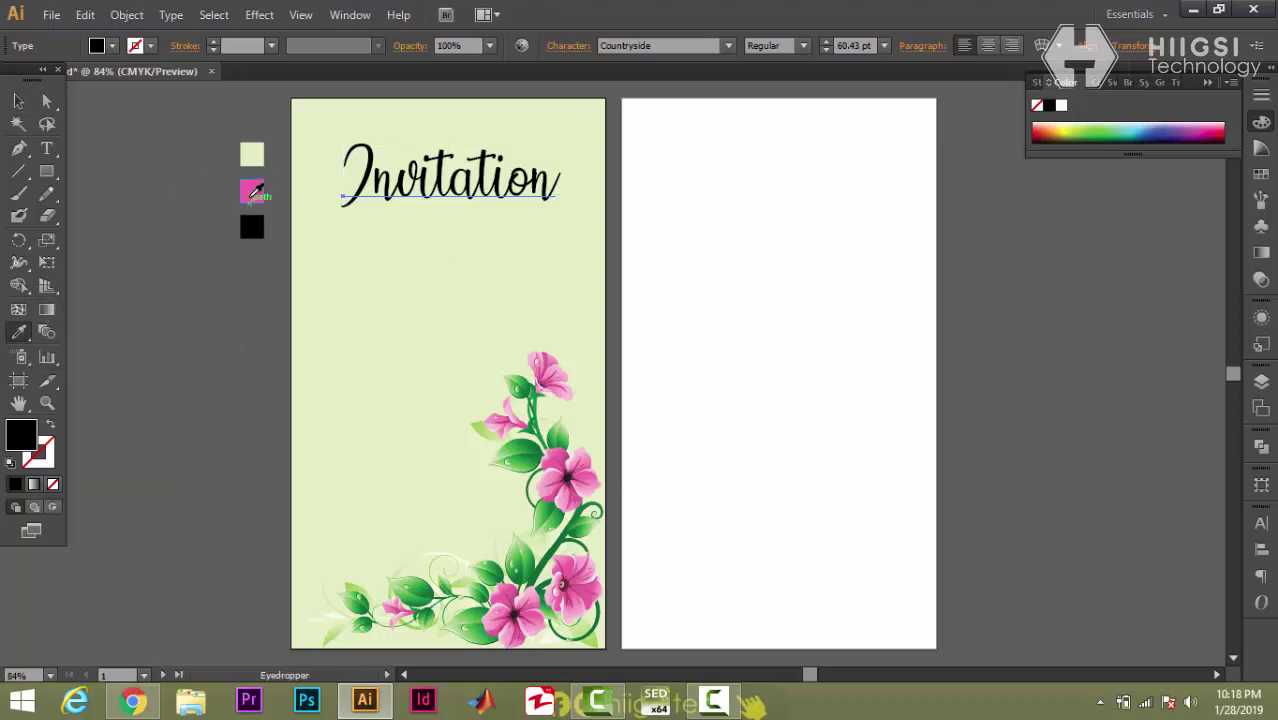
click(257, 201)
click(17, 102)
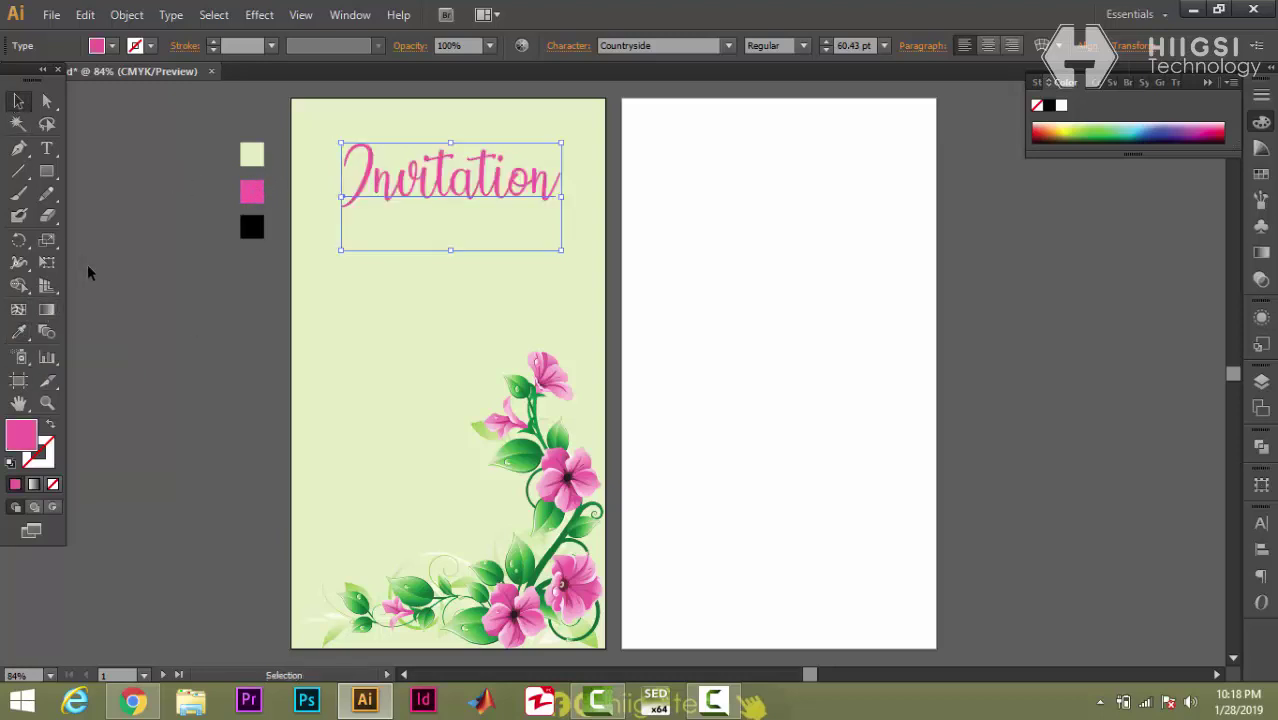
click(120, 322)
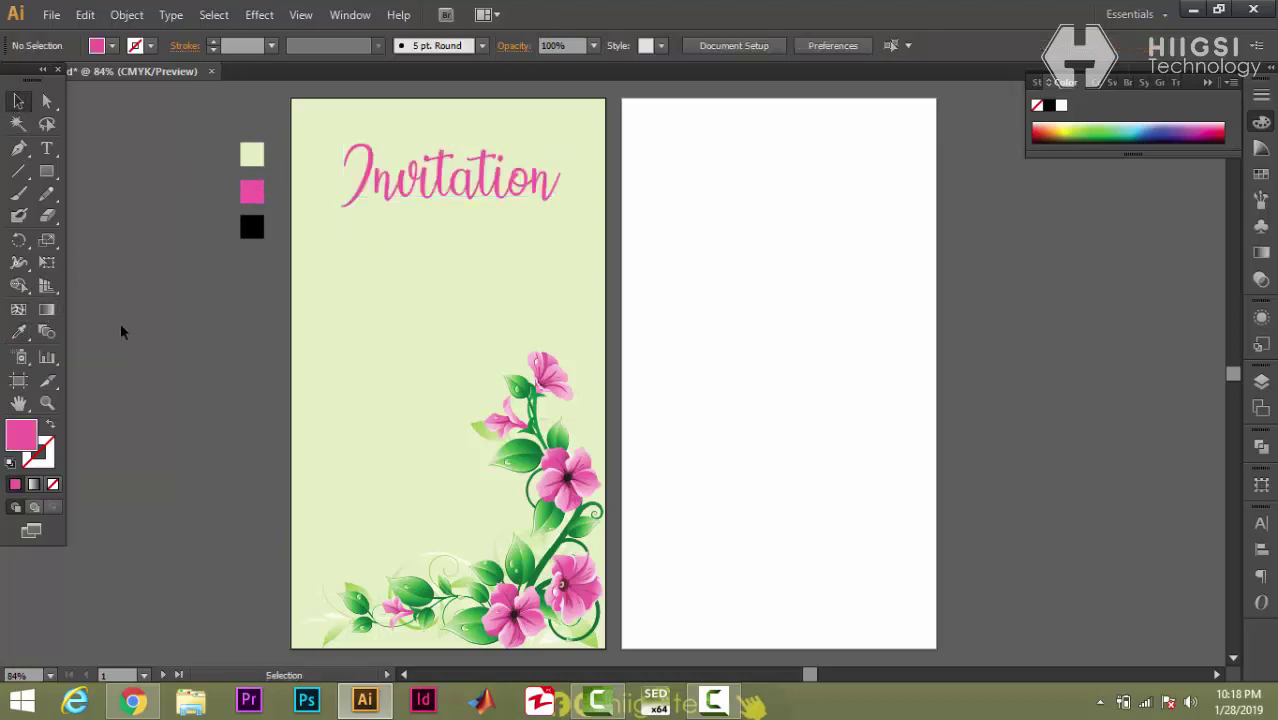
- Draw a horizontal line just below the "Invitation" title, slightly wider than the text, and sample the title's pink onto it
click(18, 171)
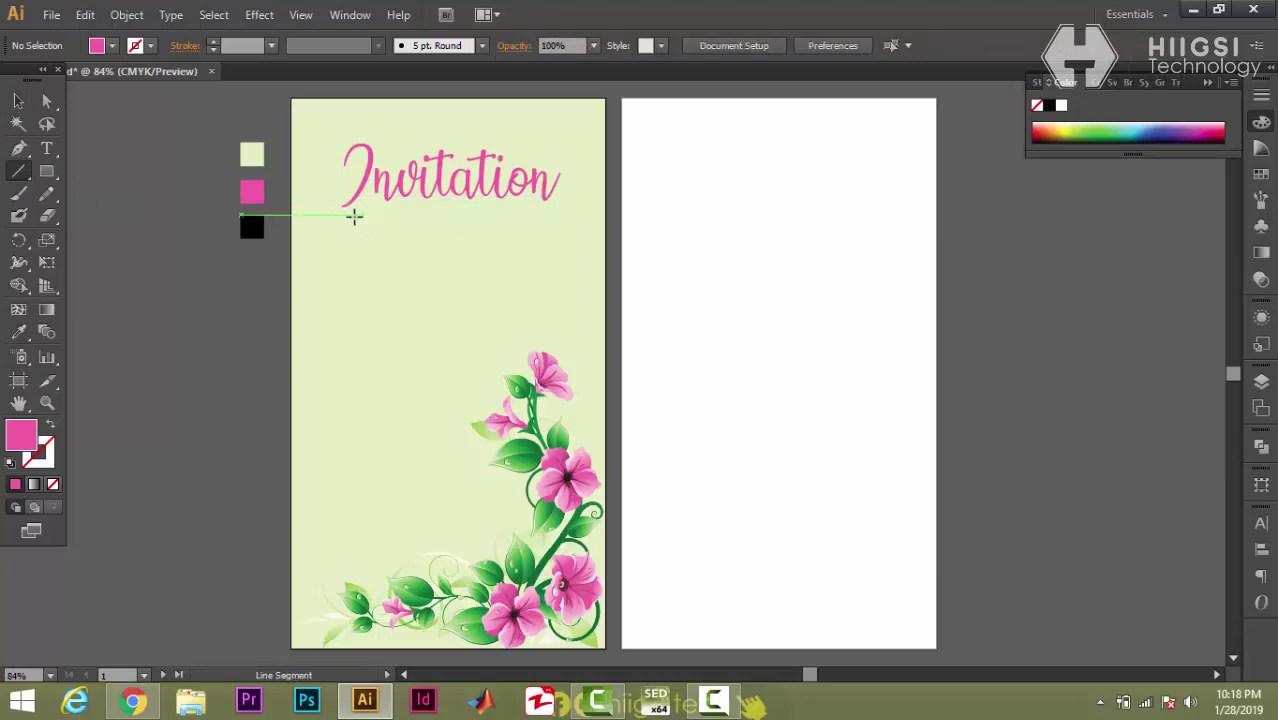
drag(306, 219, 582, 219)
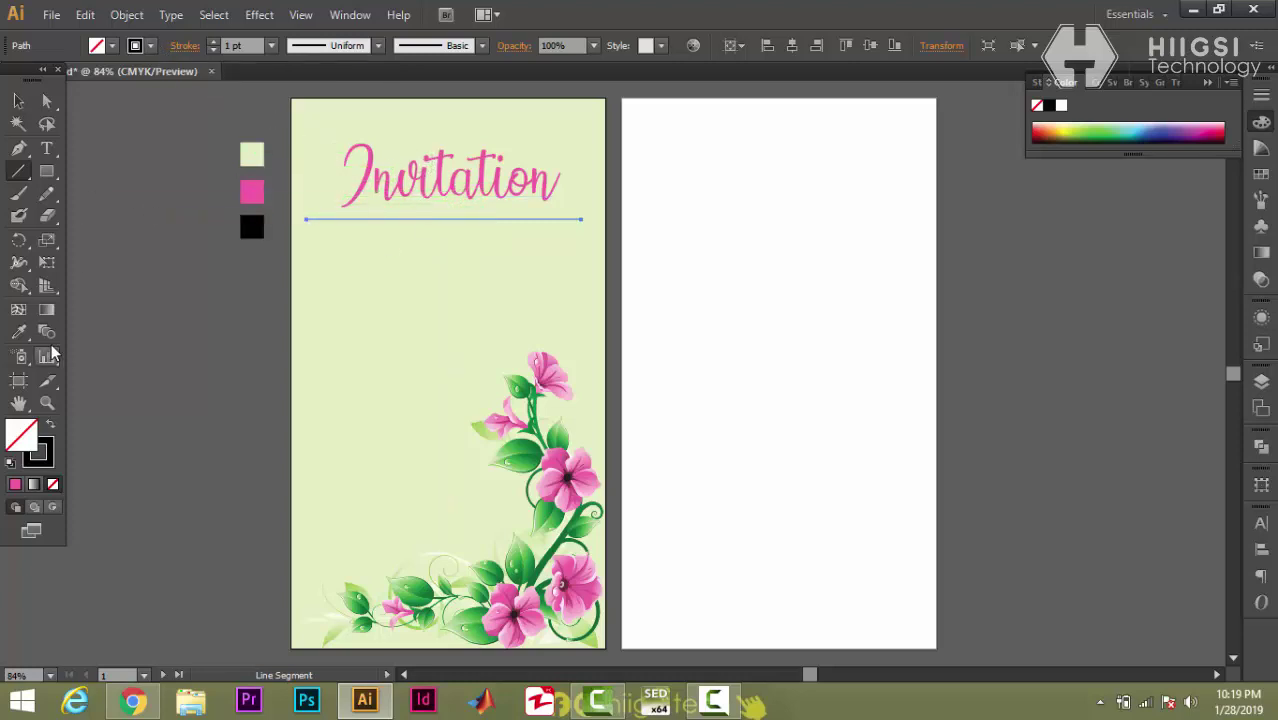
click(20, 336)
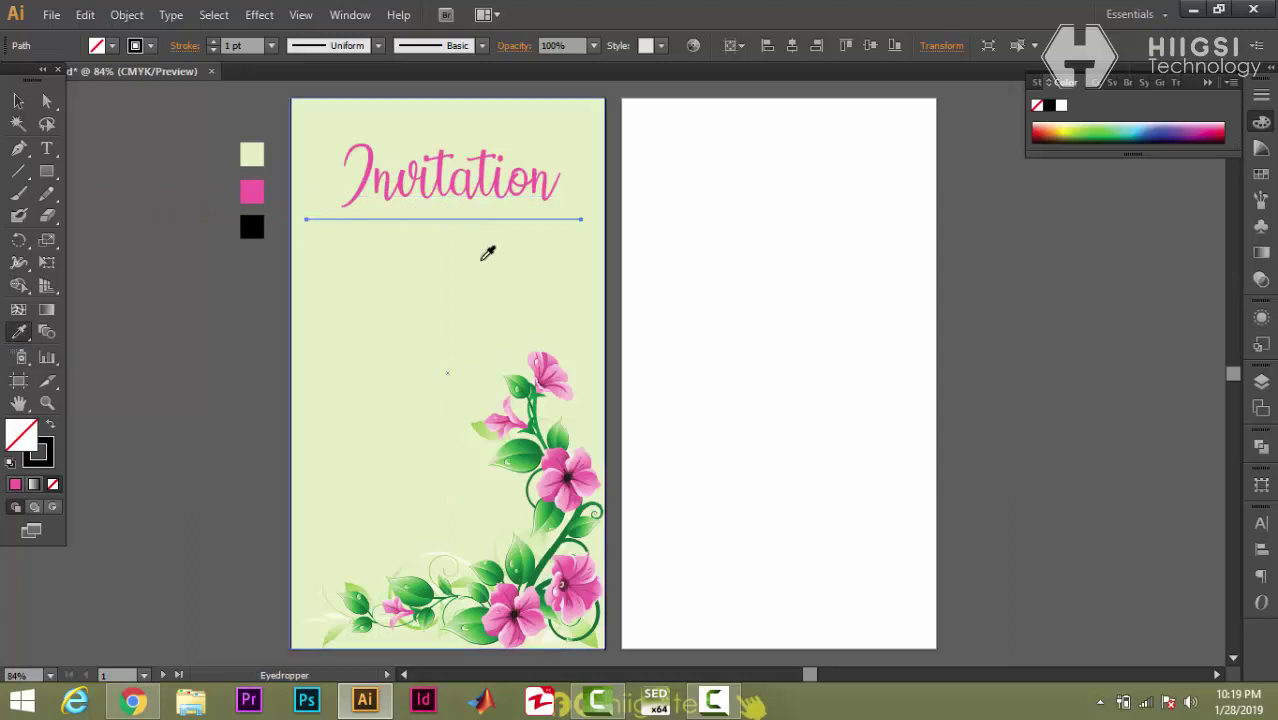
click(428, 183)
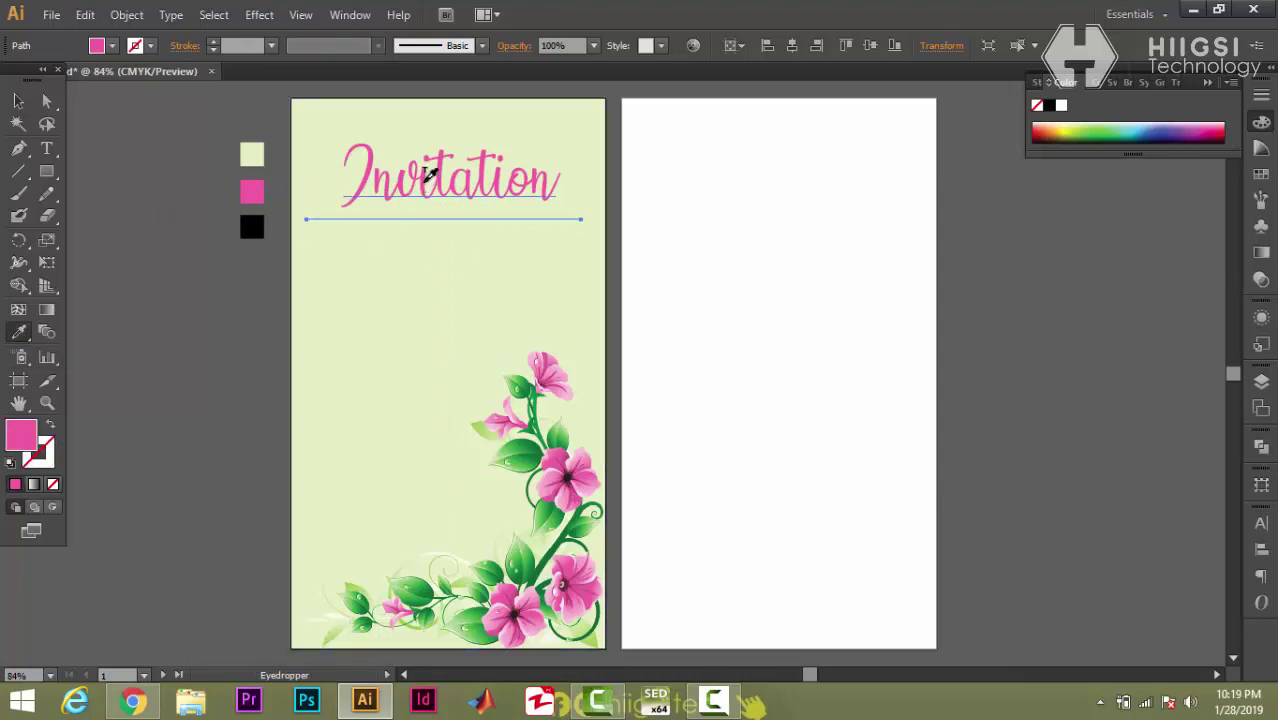
click(18, 102)
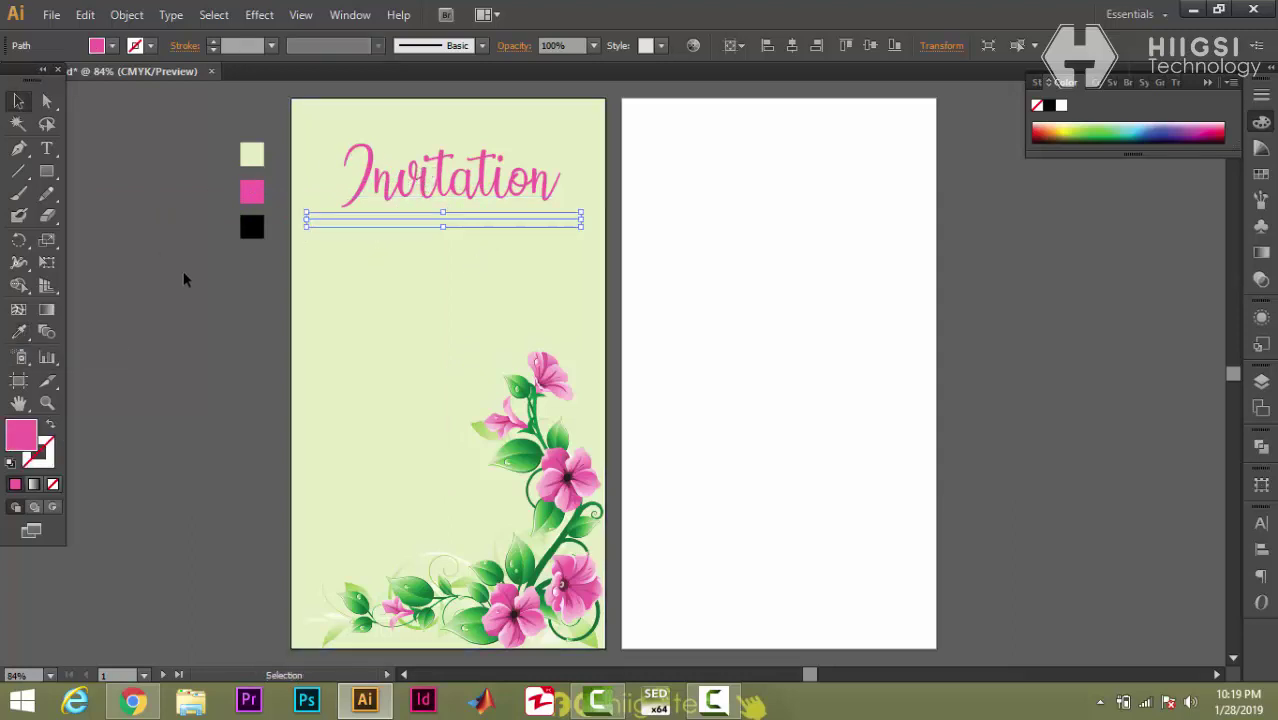
- Swap the fill and stroke of the line under the title so the pink is its stroke, and reselect the line
click(362, 232)
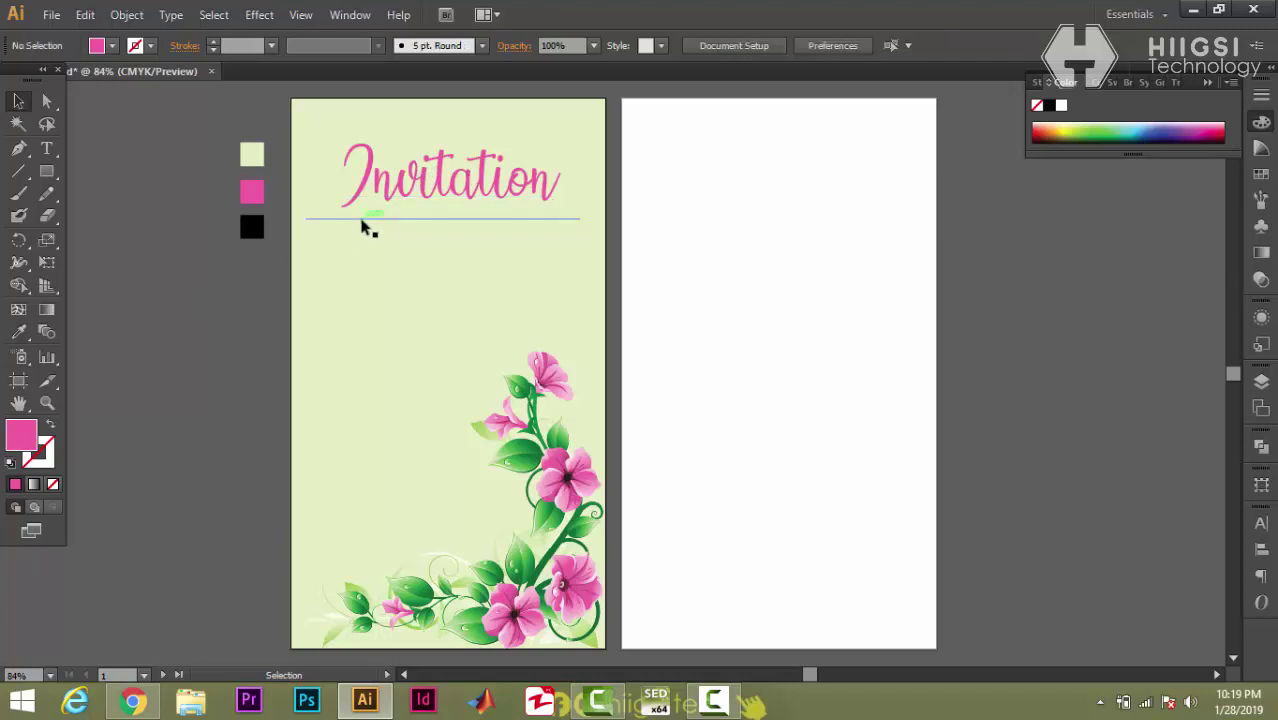
click(362, 222)
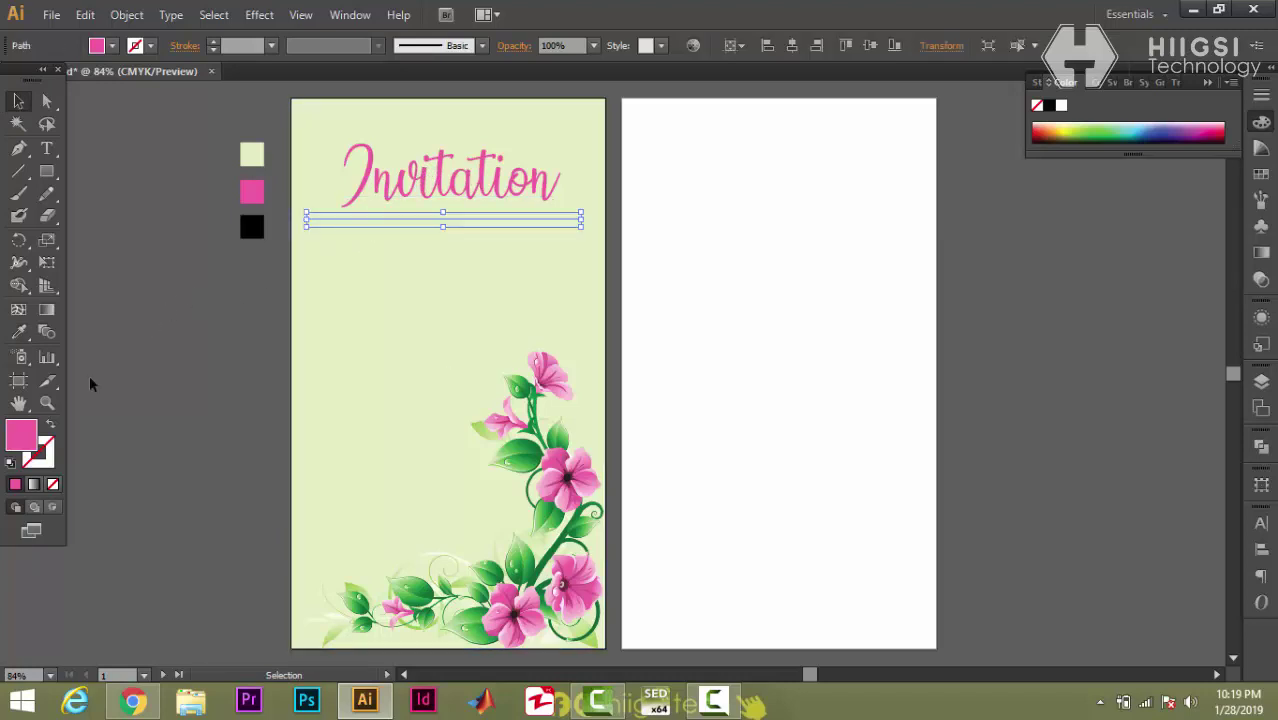
click(51, 425)
click(293, 459)
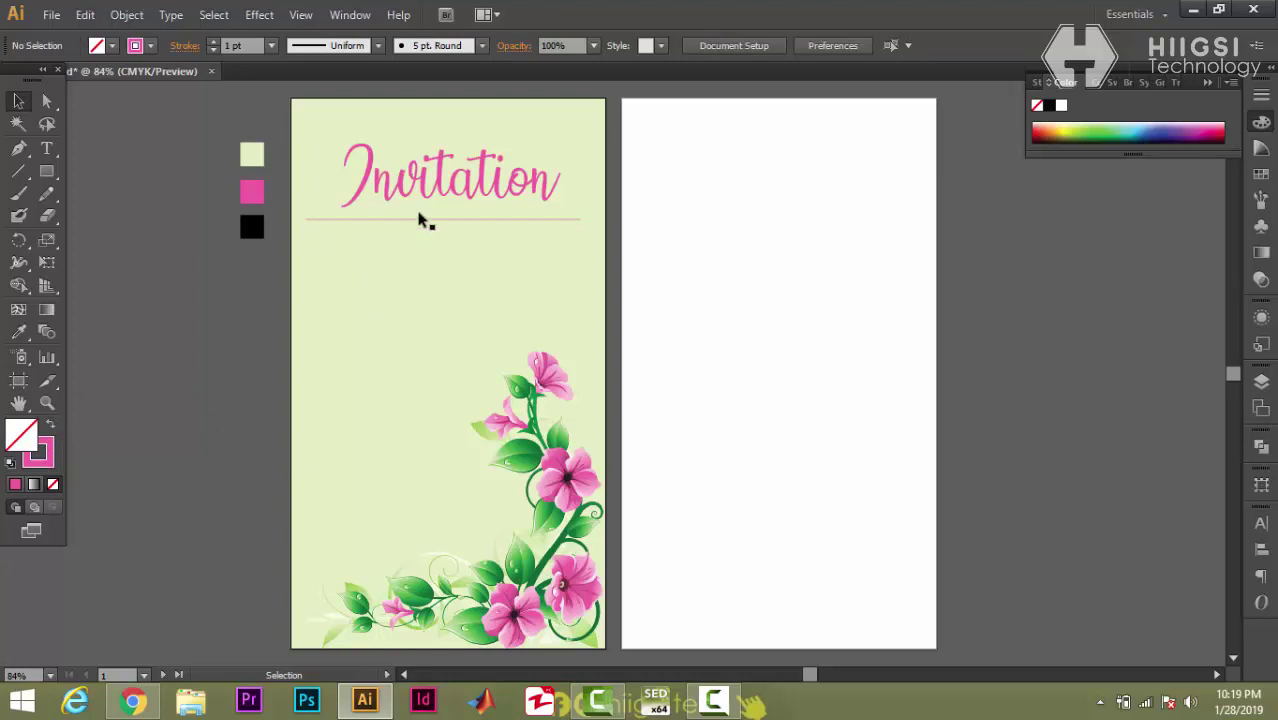
click(425, 222)
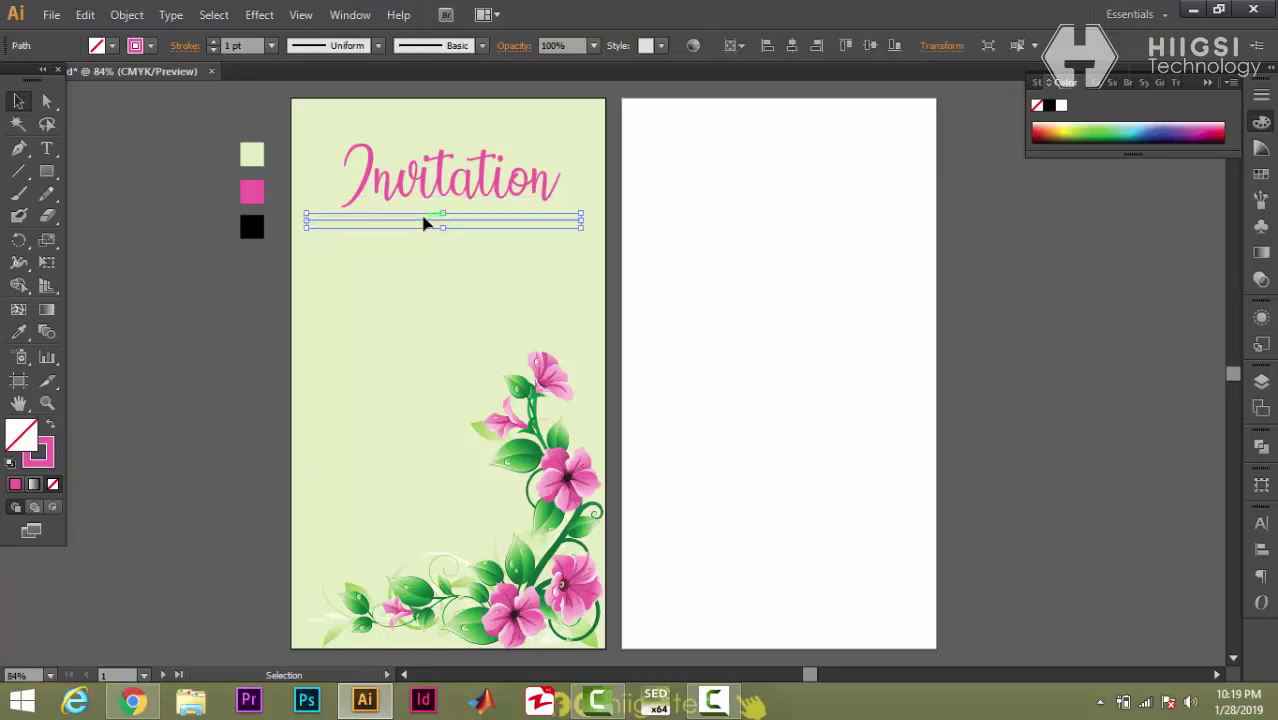
- Add a small diamond filled with the title's pink at the middle of the divider line under "Invitation"
click(161, 344)
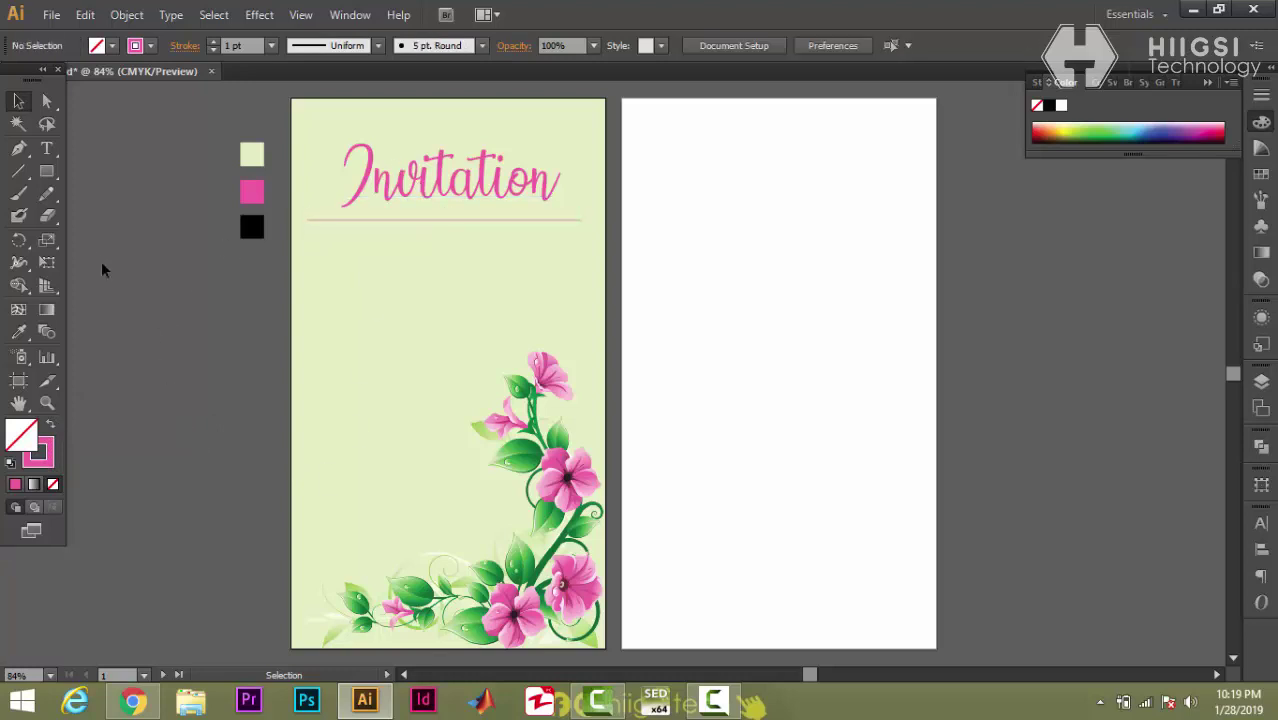
click(44, 174)
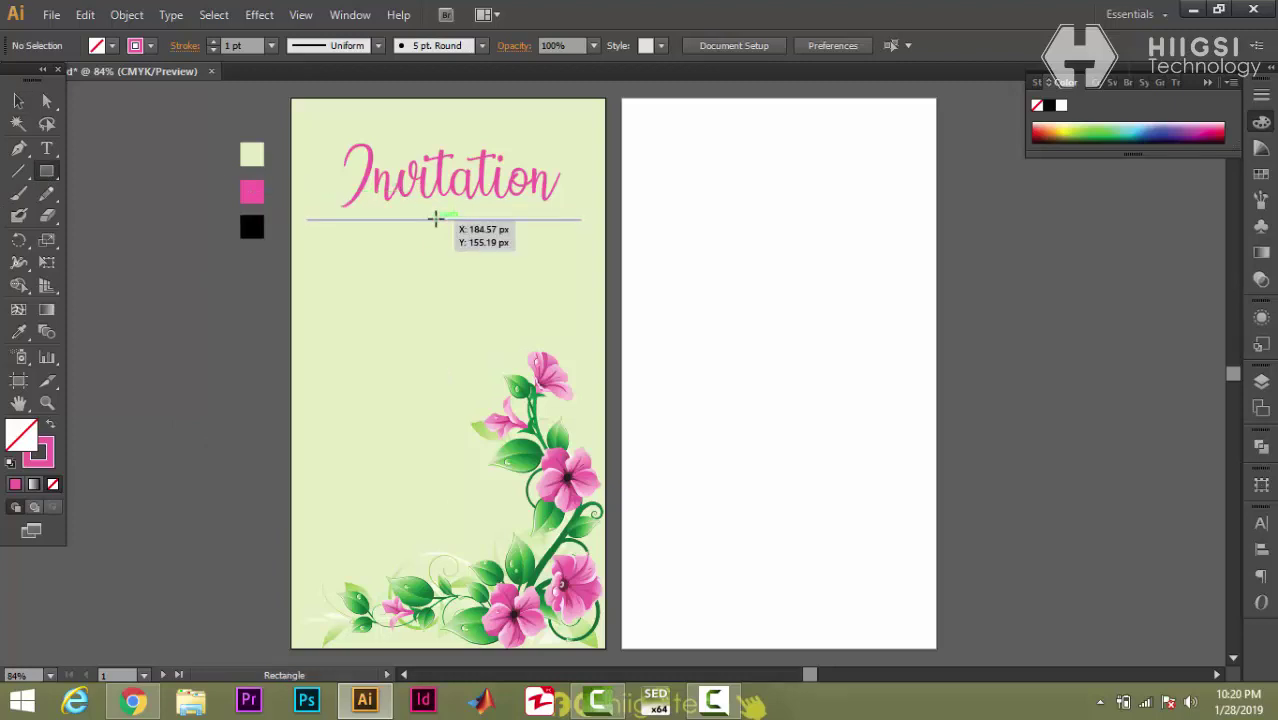
key(shift+x)
key(v)
drag(436, 220, 457, 221)
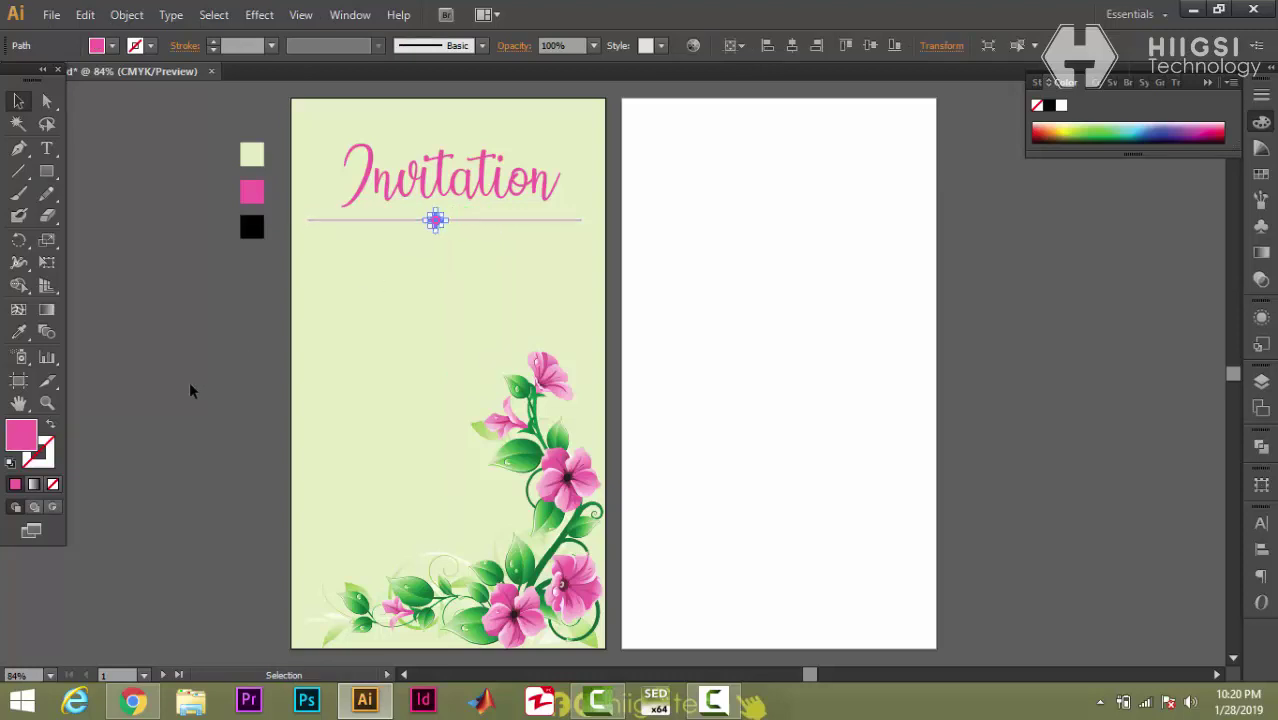
click(188, 381)
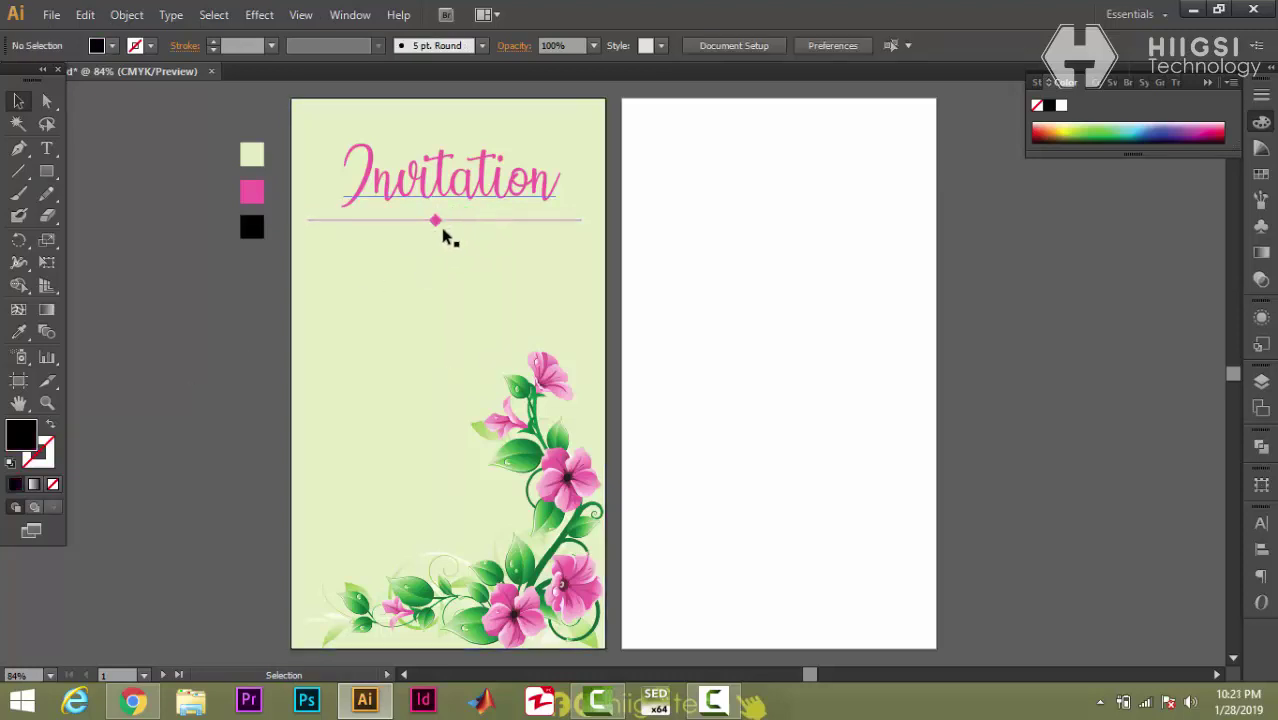
- Create an area text frame about 351 by 240 px below the divider line, spanning its width
click(46, 148)
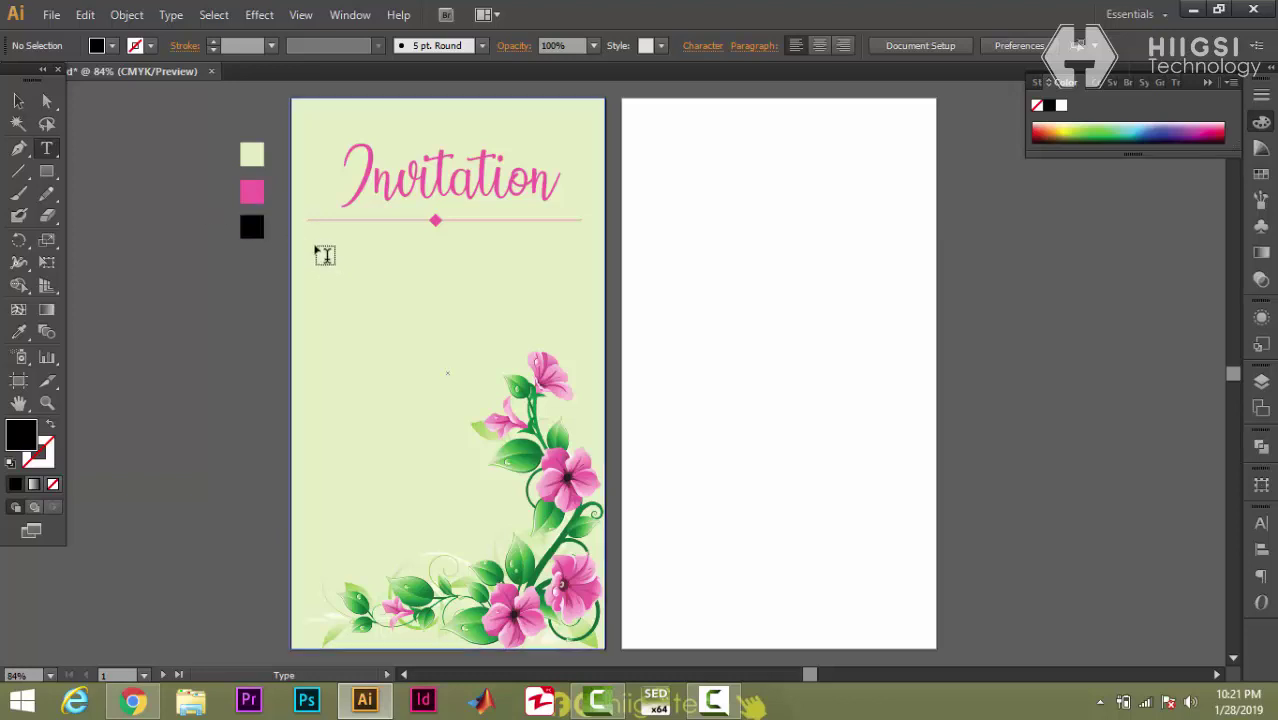
drag(308, 240, 600, 440)
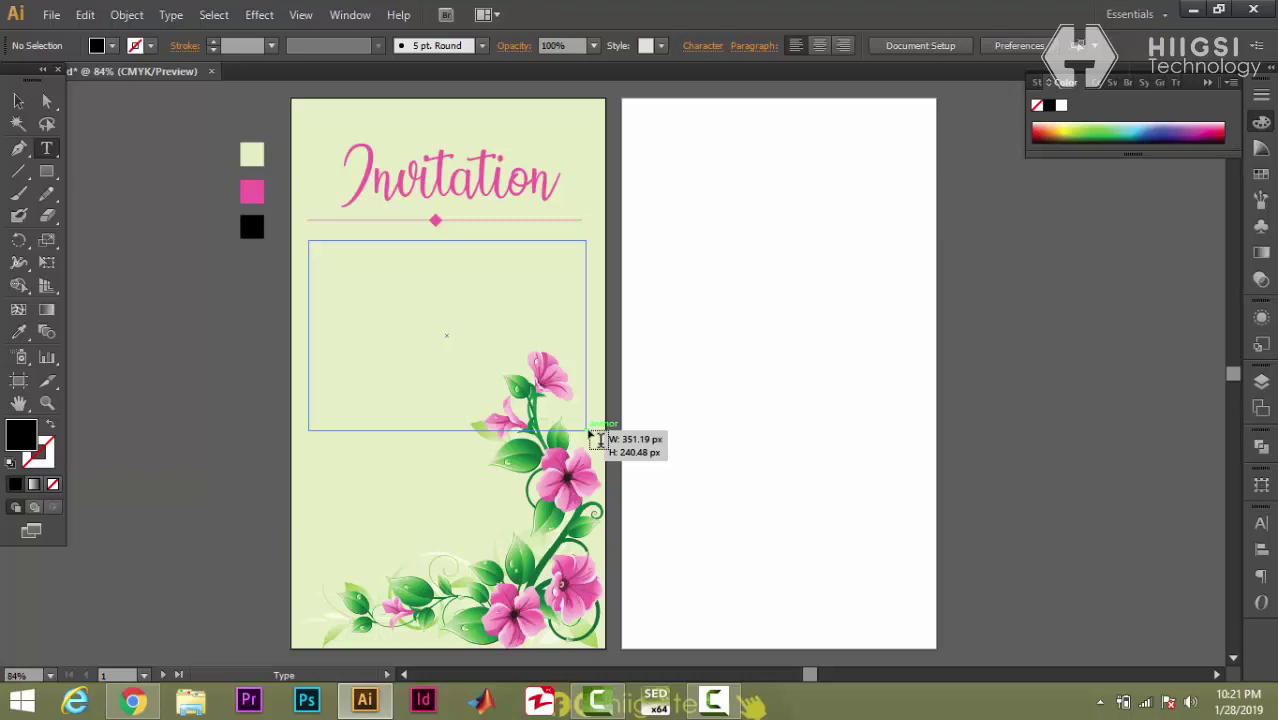
drag(597, 438, 590, 436)
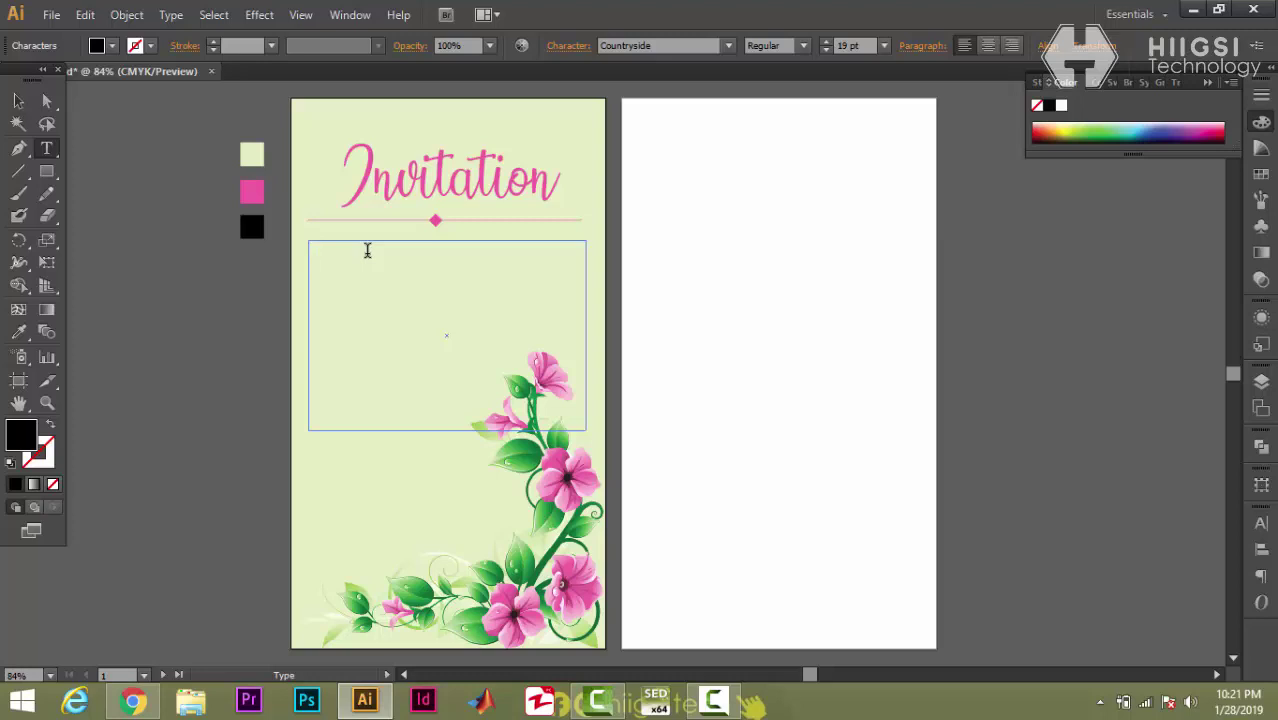
- Enter "Mudane/marwo" with an underscore blank, and "waxaa sharaf wayn inoo ah in aad nagala soo qayb gasho arooska" followed by the couple's names
text(Mudane/mar)
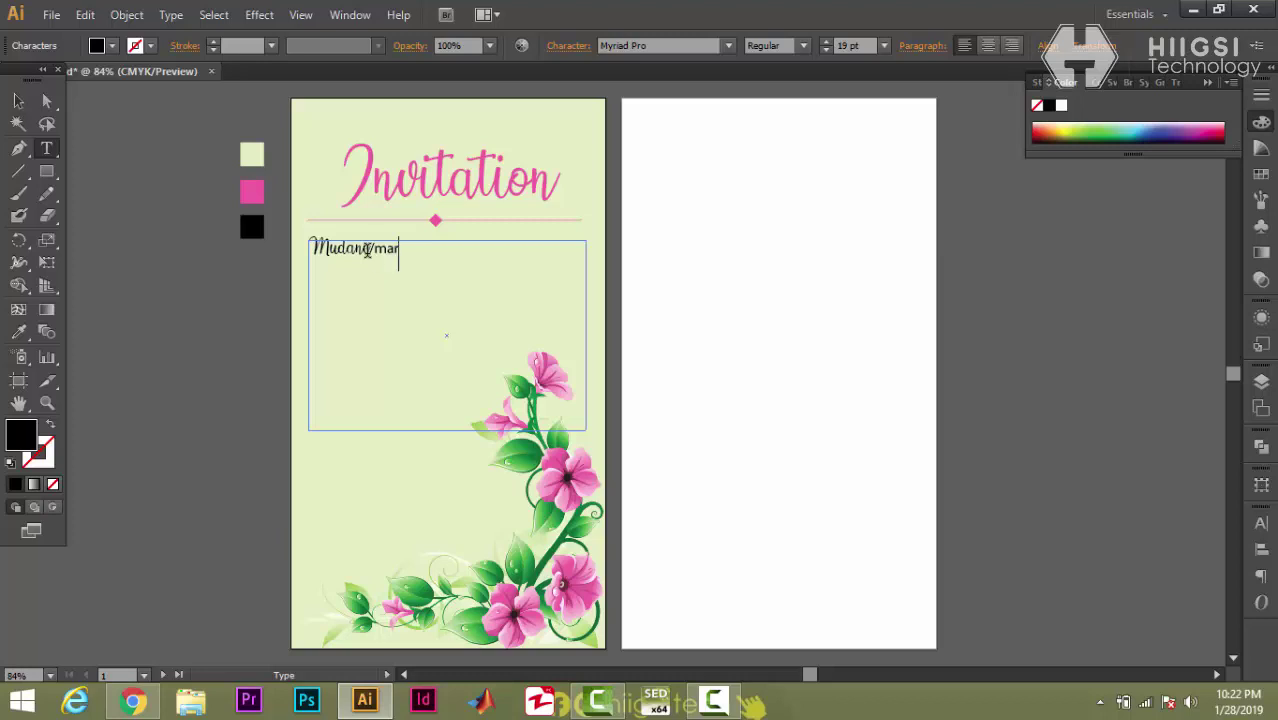
text(wo ___________________)
key(BackSpace)
text(waxaa sharaf wayn inoo ah in aad nagalas)
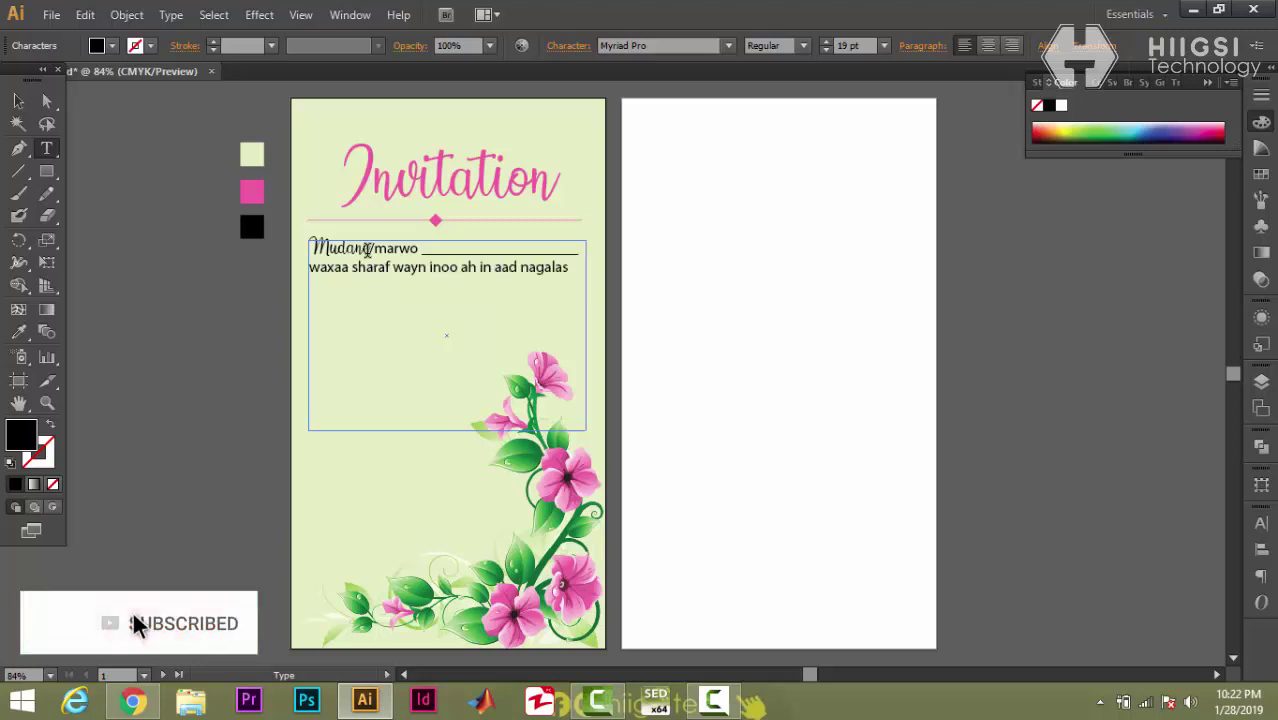
key(BackSpace)
text(soo qayb gasho ar)
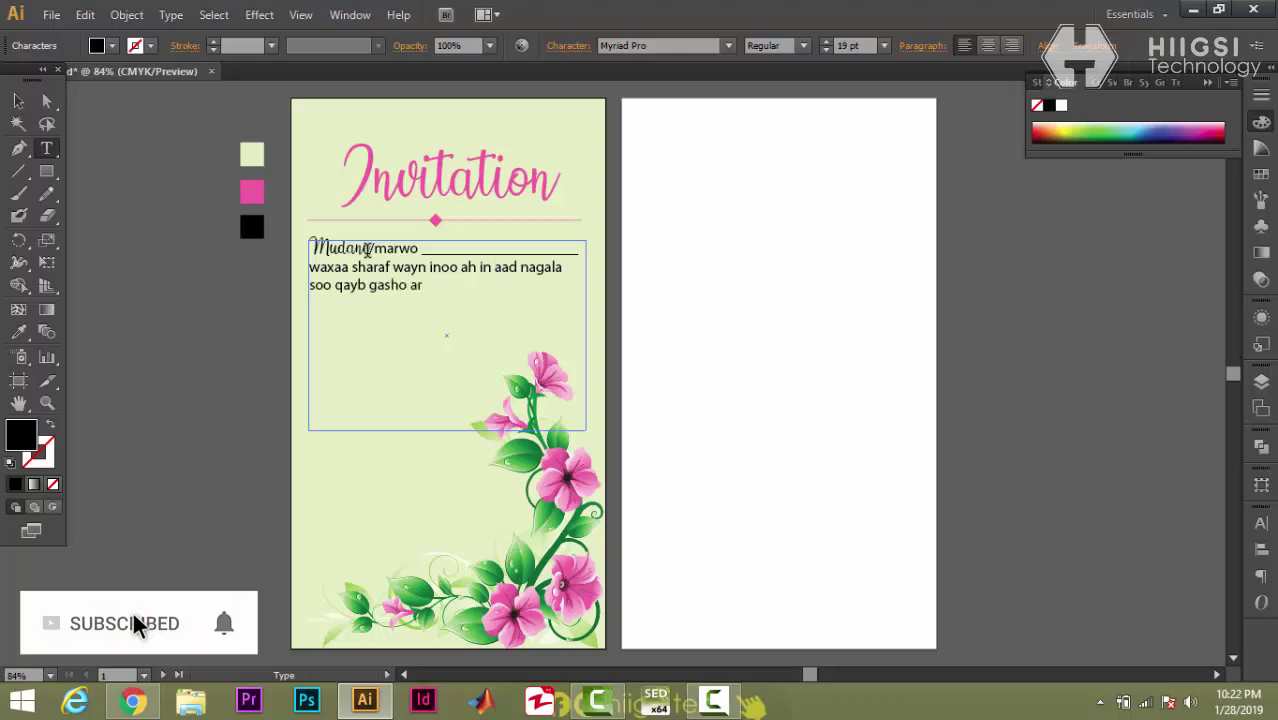
text(ooska Luul iyo faarax)
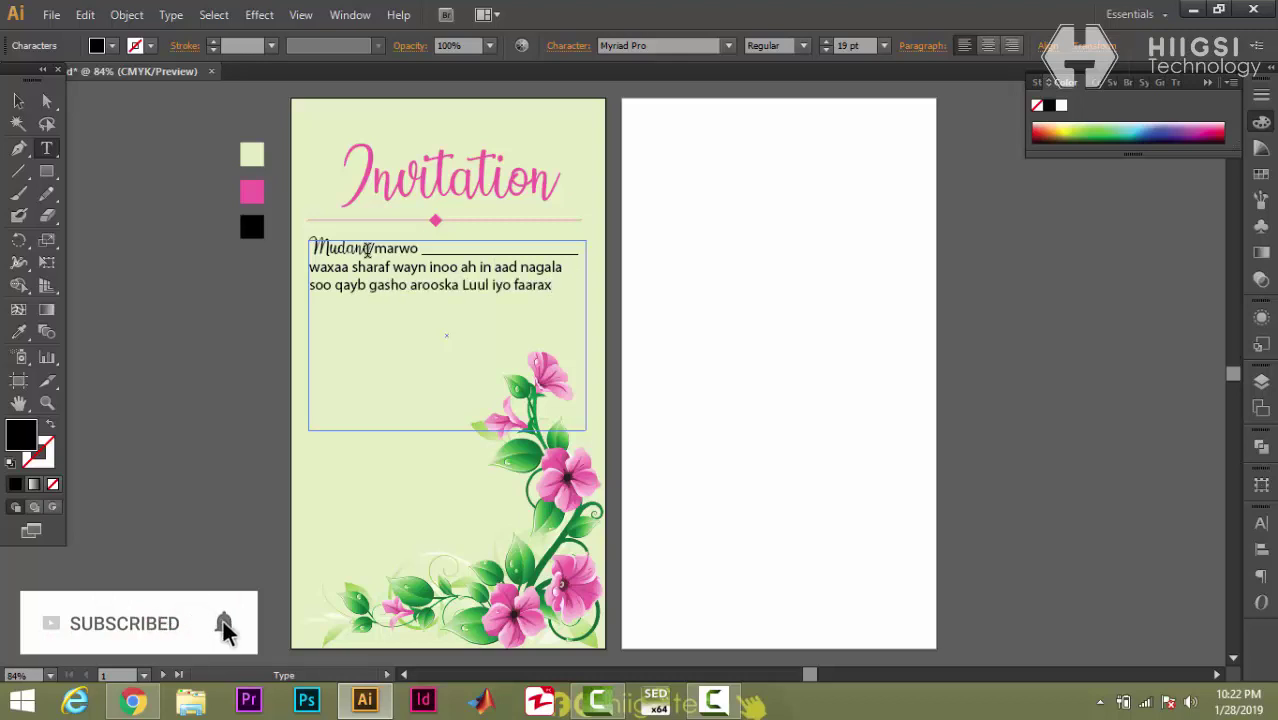
key(ctrl+a)
click(569, 316)
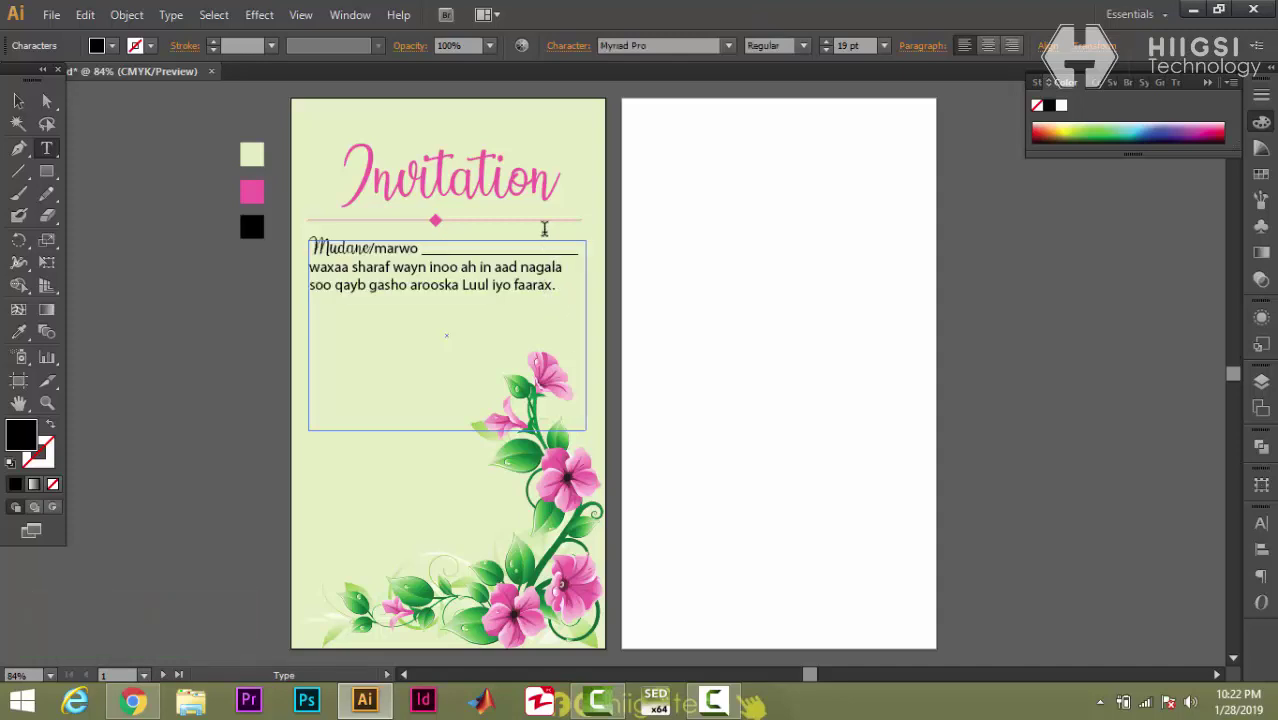
- Set the font of the whole invitation message to Century Gothic
key(ctrl+a)
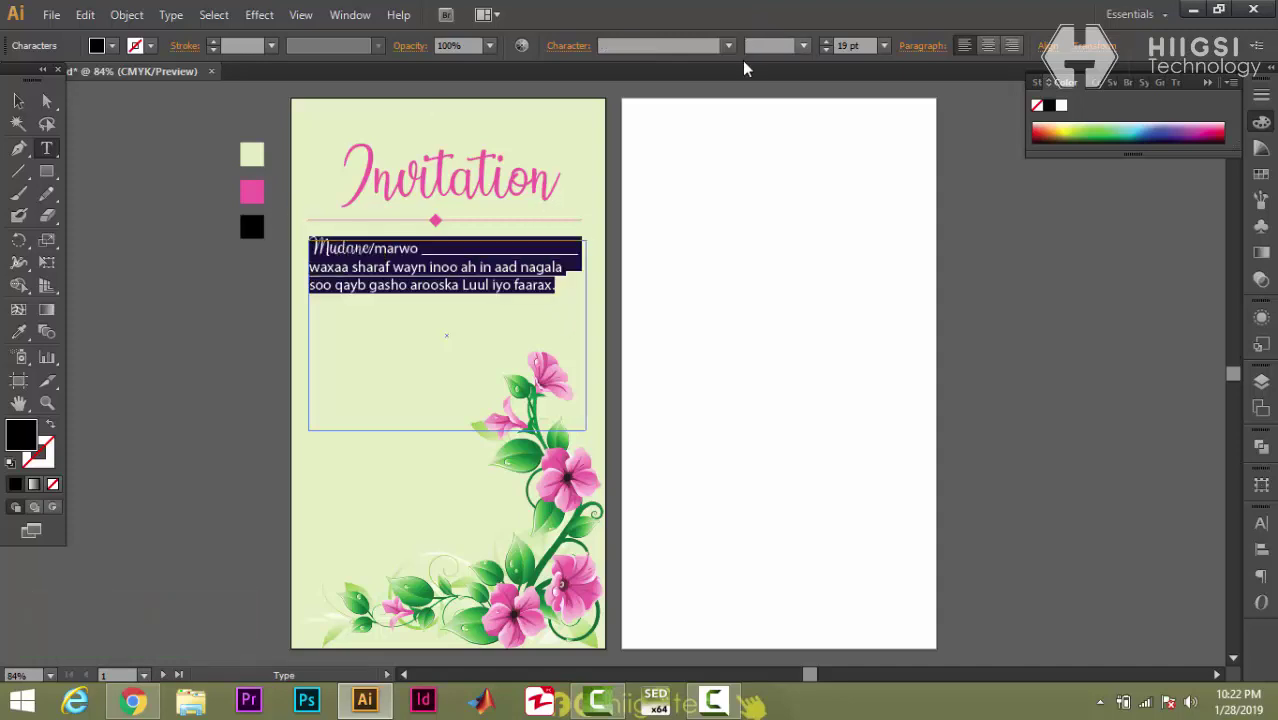
click(688, 45)
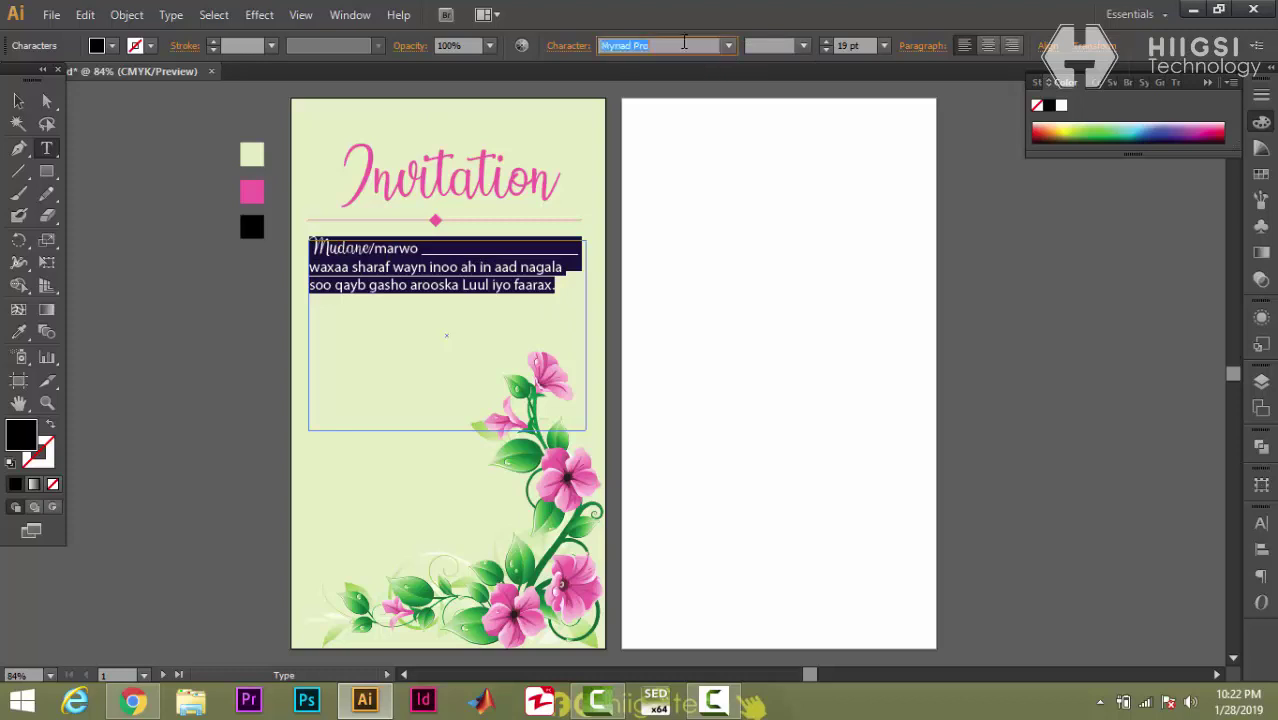
text(Centaury)
key(Return)
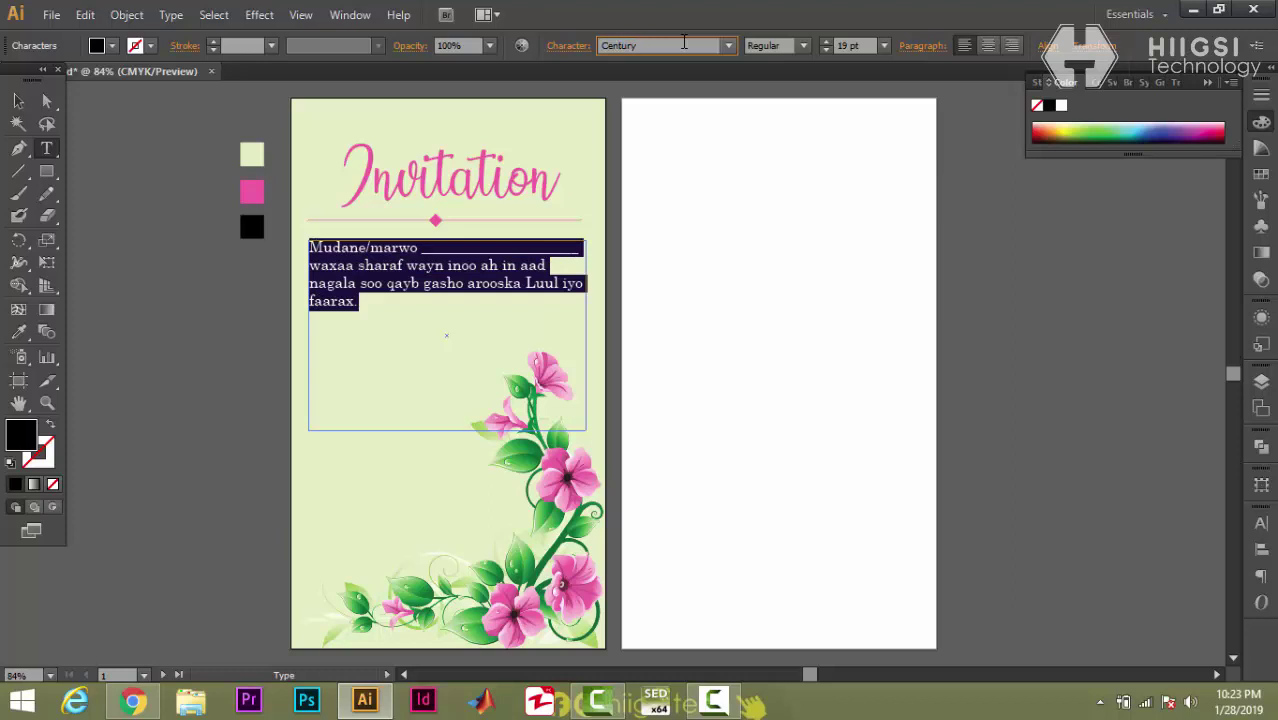
key(Down)
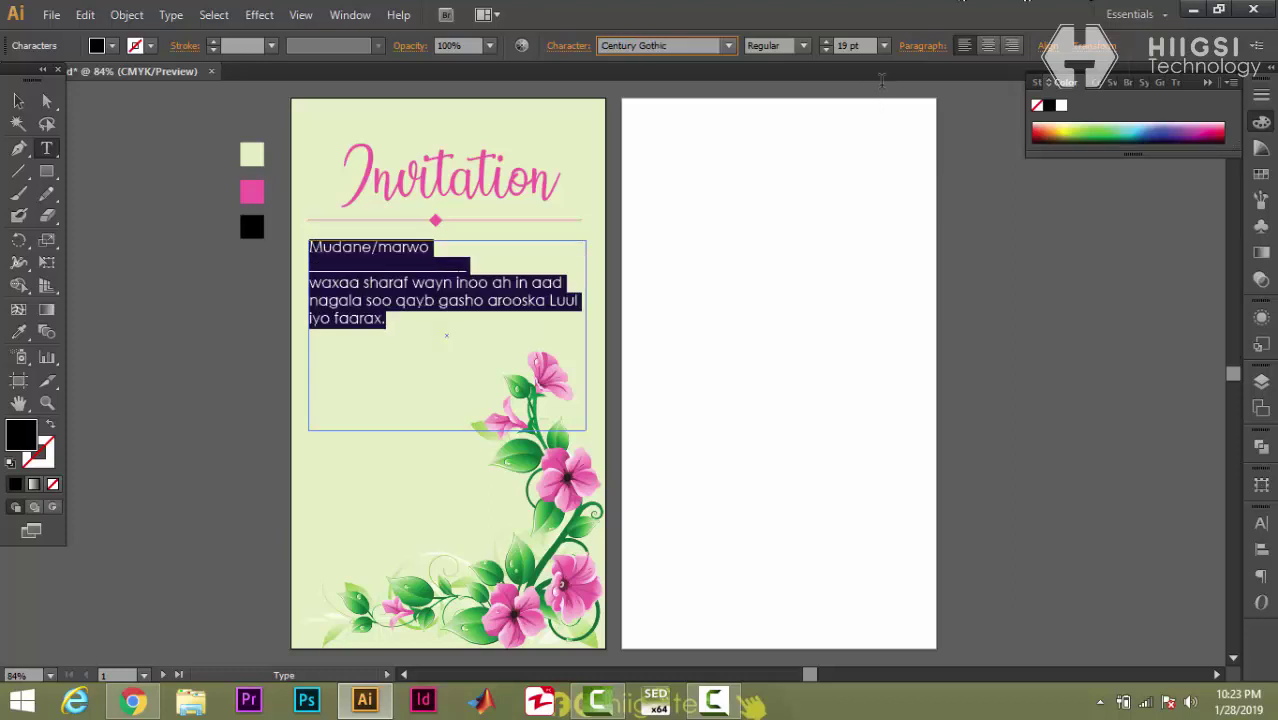
- Enlarge the message text to 24 pt and shorten the underscore blank so it fits on the line with "Mudane/marwo"
click(826, 41)
click(826, 41)
click(826, 41)
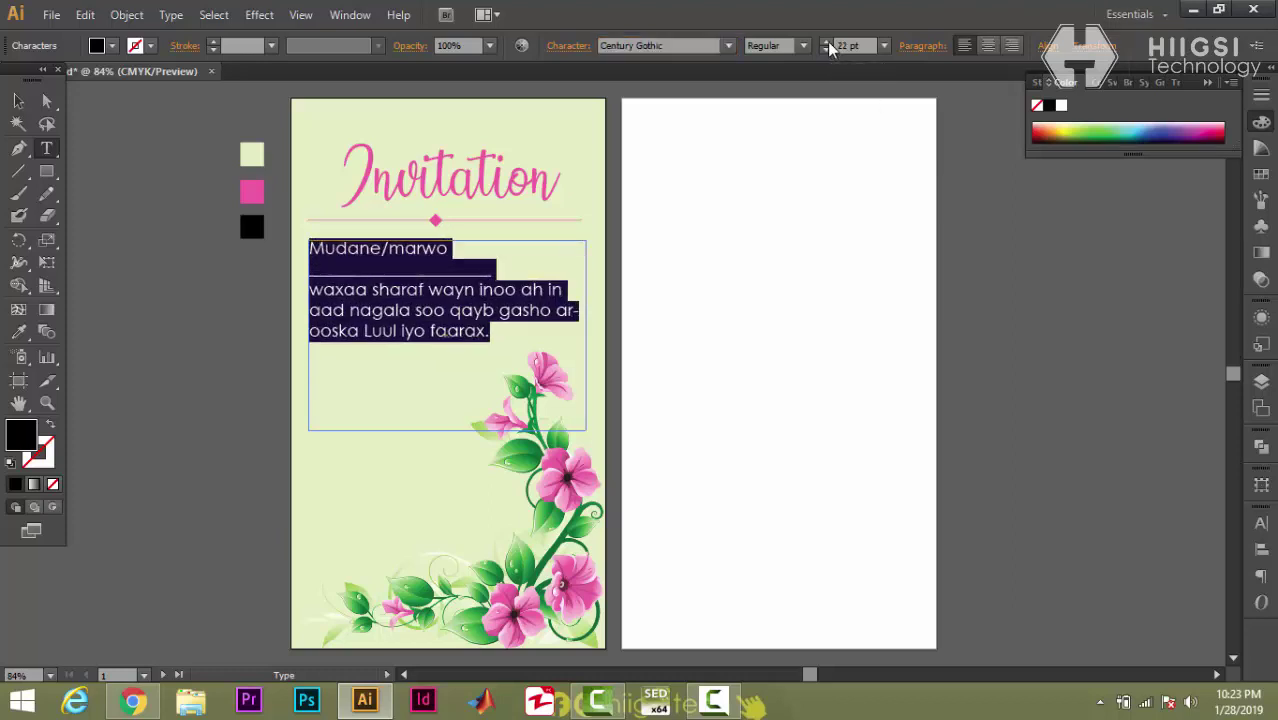
click(826, 42)
click(440, 292)
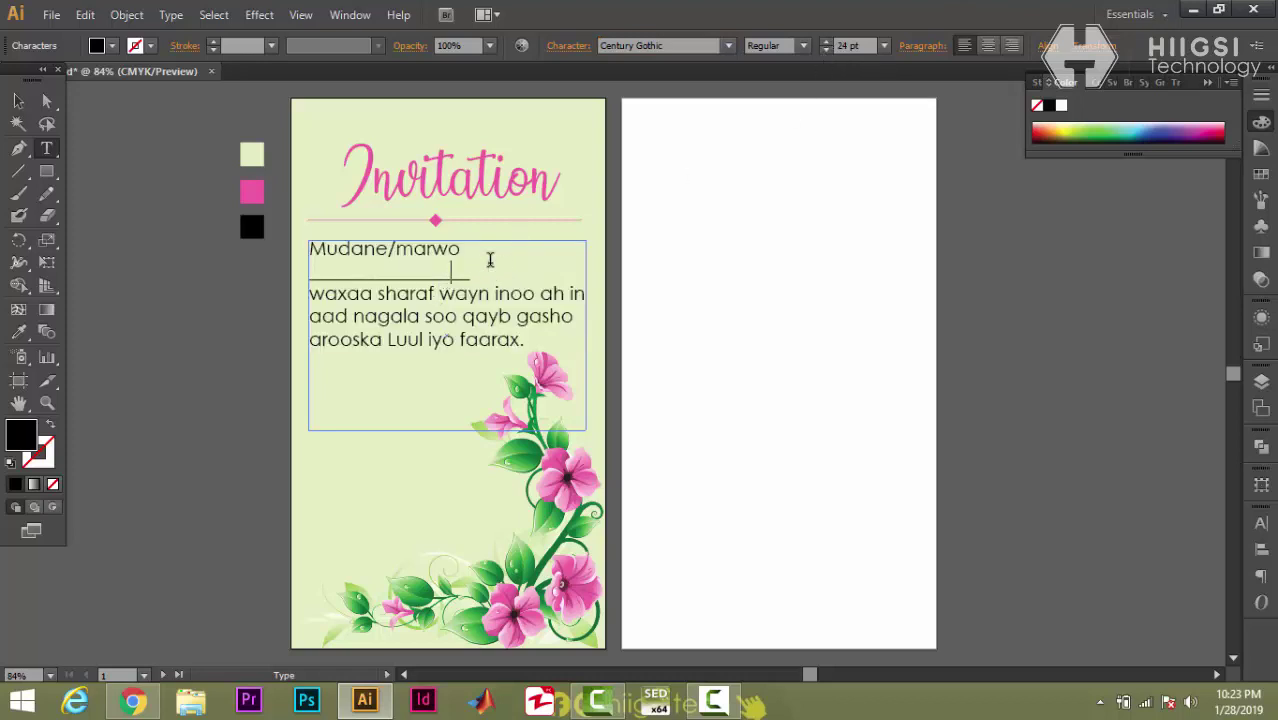
key(BackSpace)
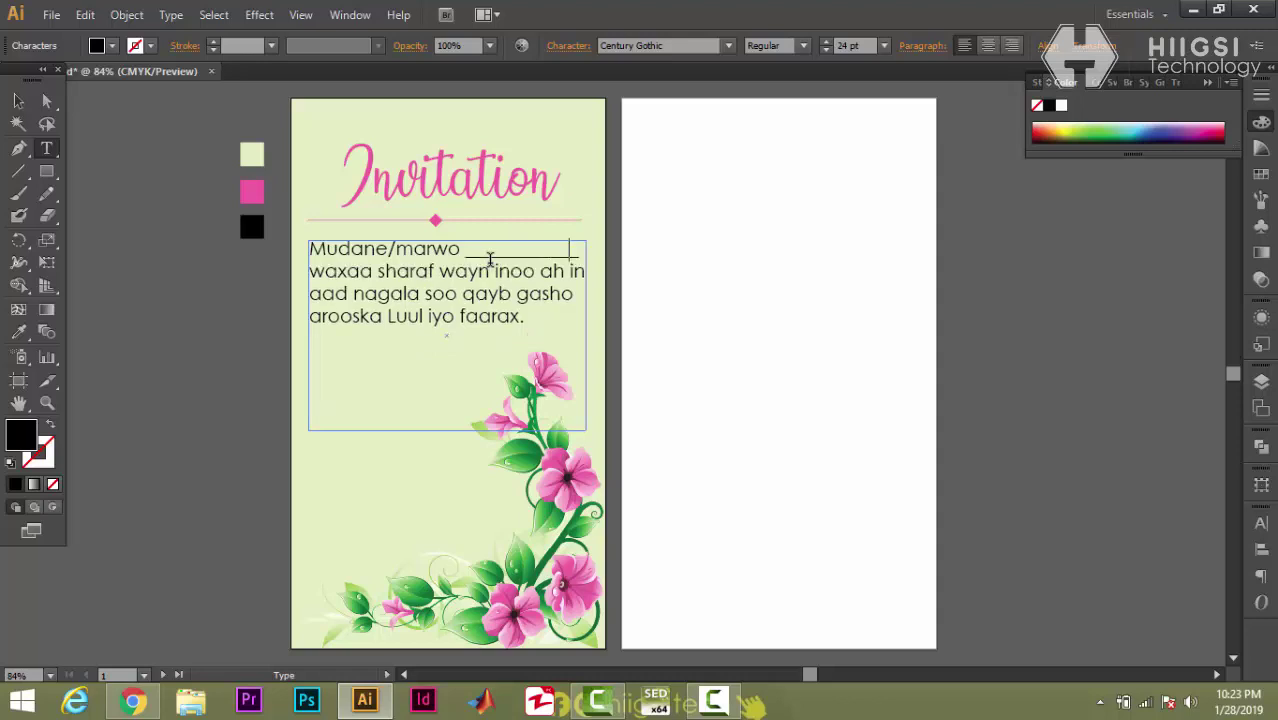
- Make the words "Mudane/marwo" bold in the message
drag(458, 258, 263, 260)
key(ctrl+shift+a)
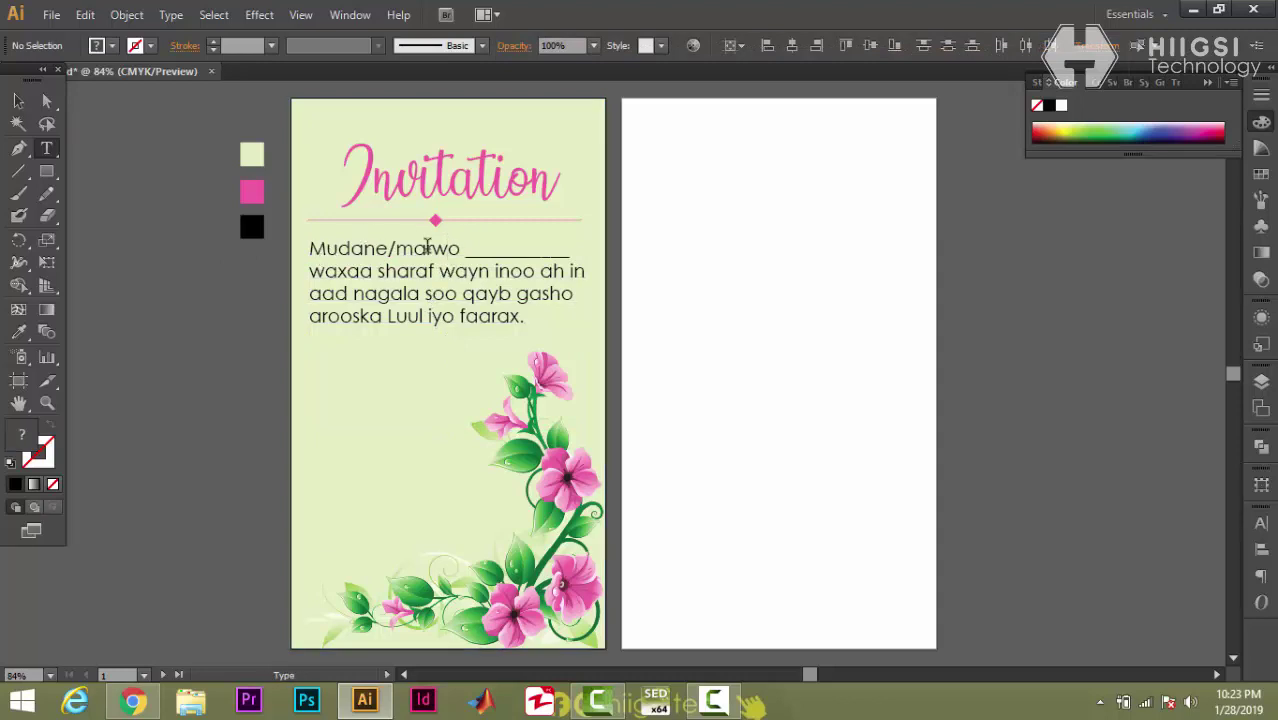
click(462, 293)
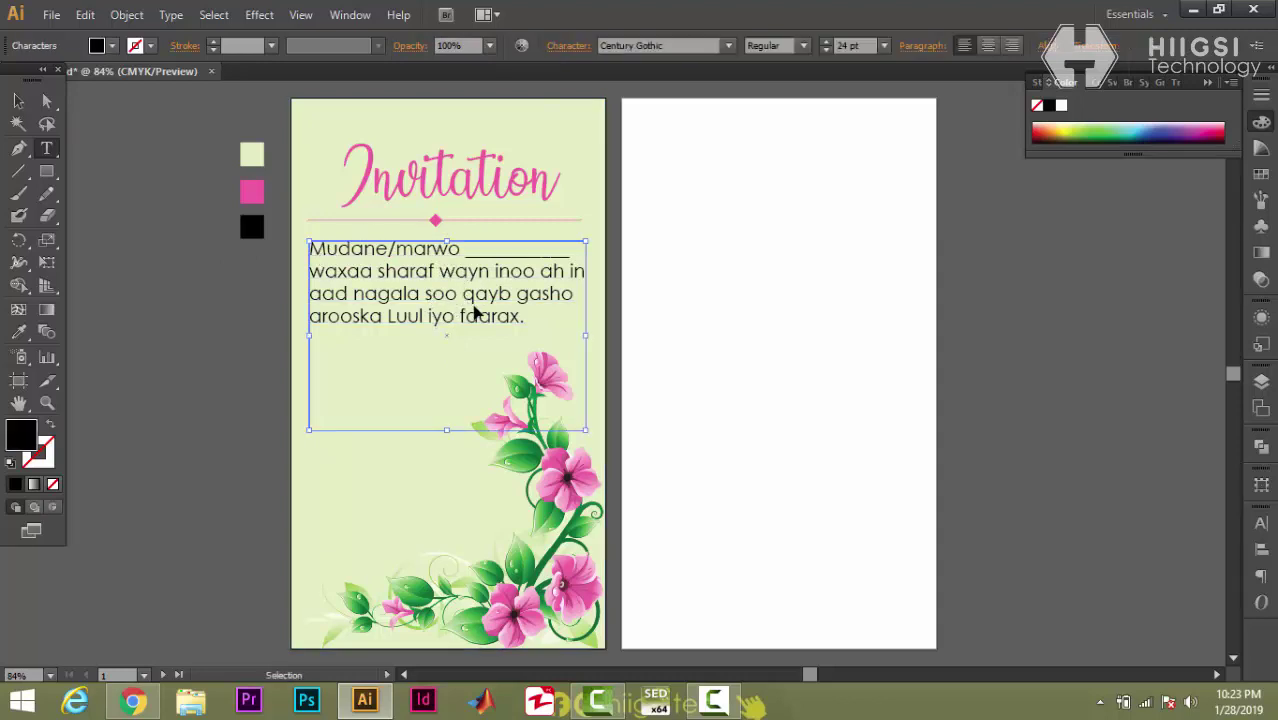
drag(461, 252, 302, 244)
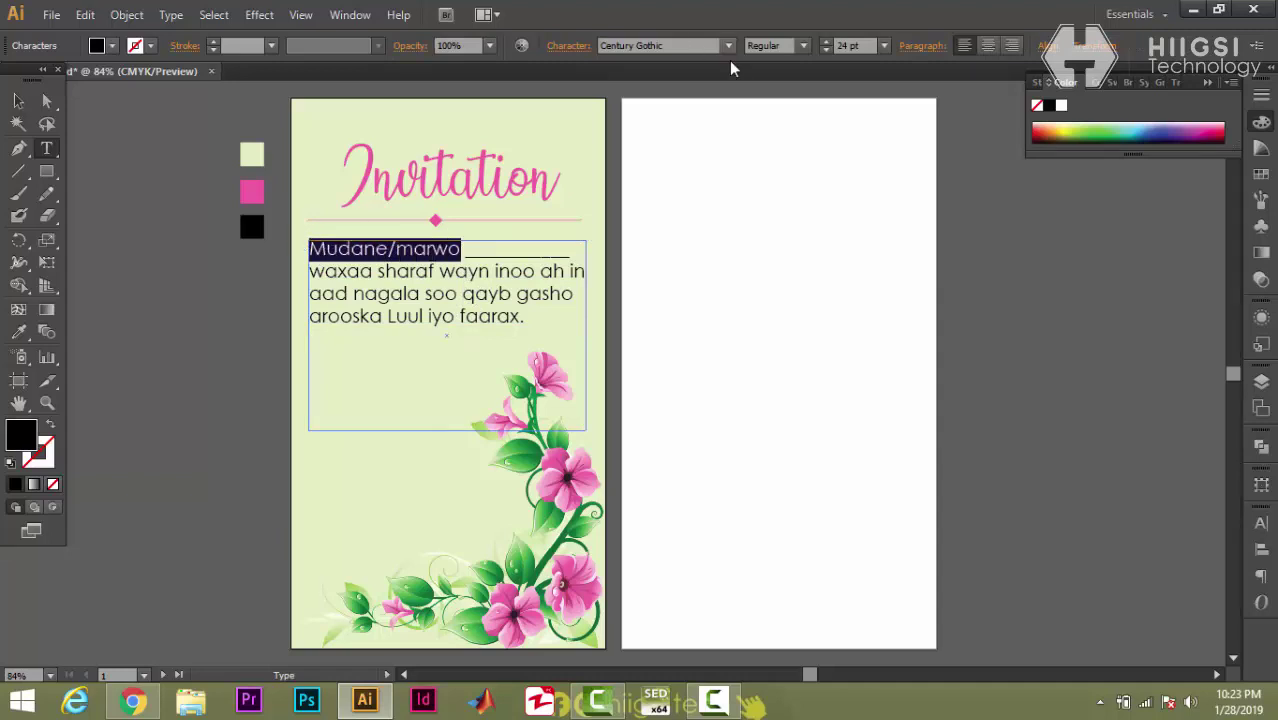
click(801, 46)
click(793, 117)
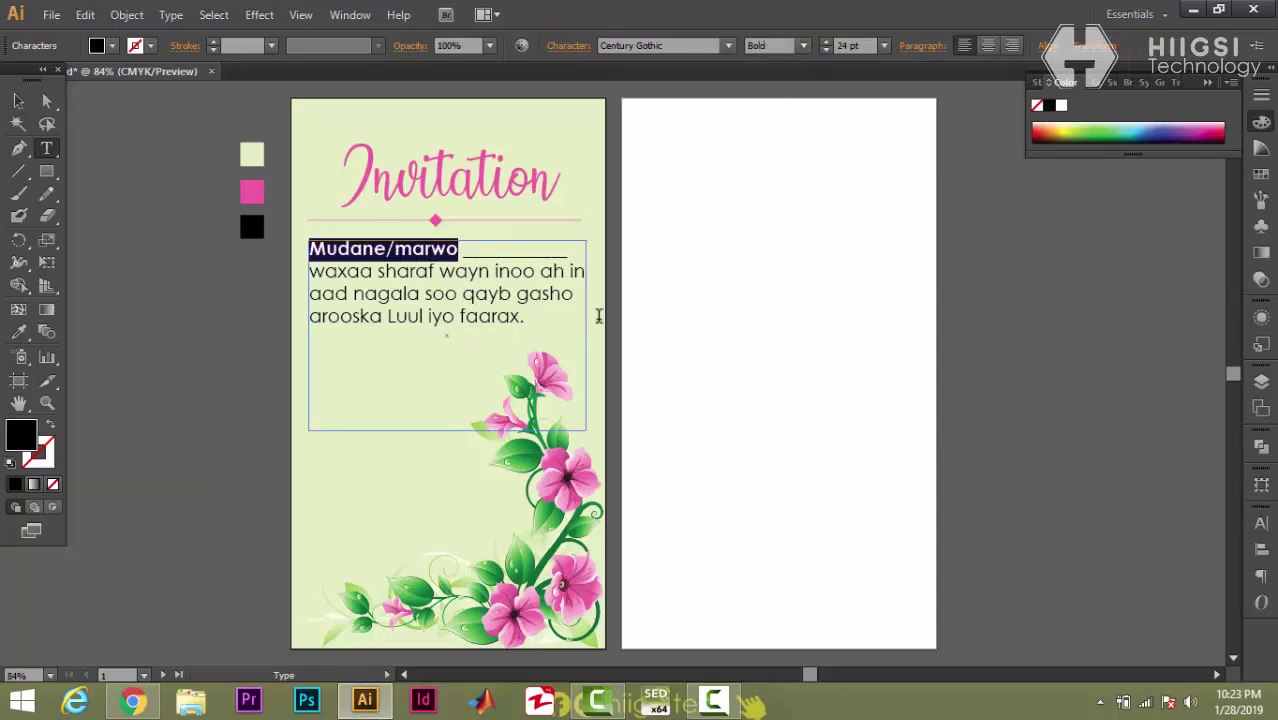
click(567, 345)
- Reduce the height of the message's text frame to fit just below its last line, and deselect it
click(18, 100)
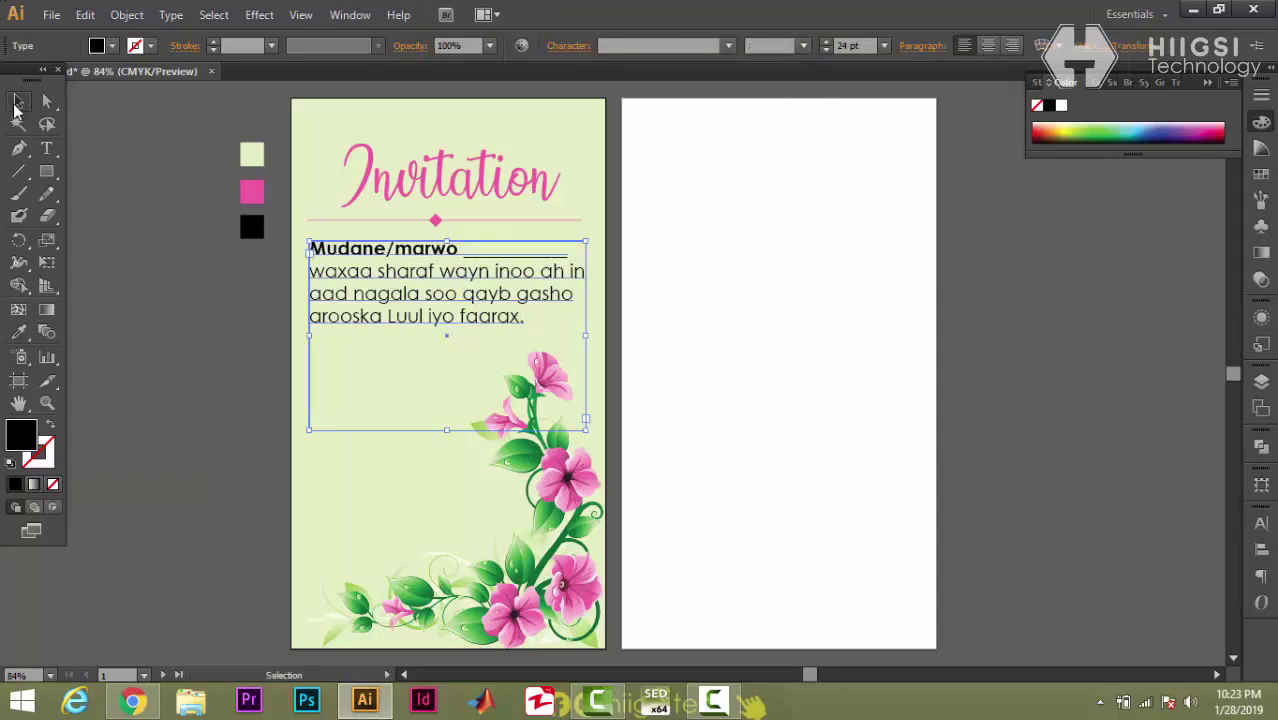
click(334, 451)
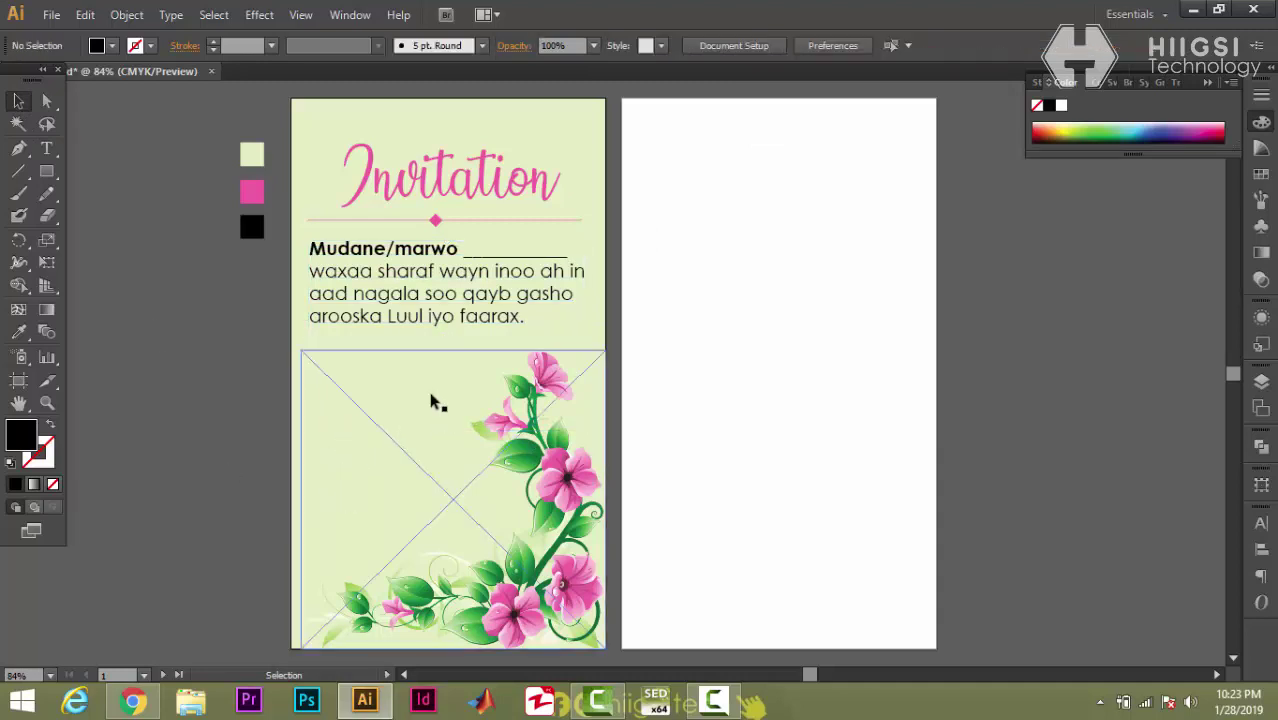
click(334, 328)
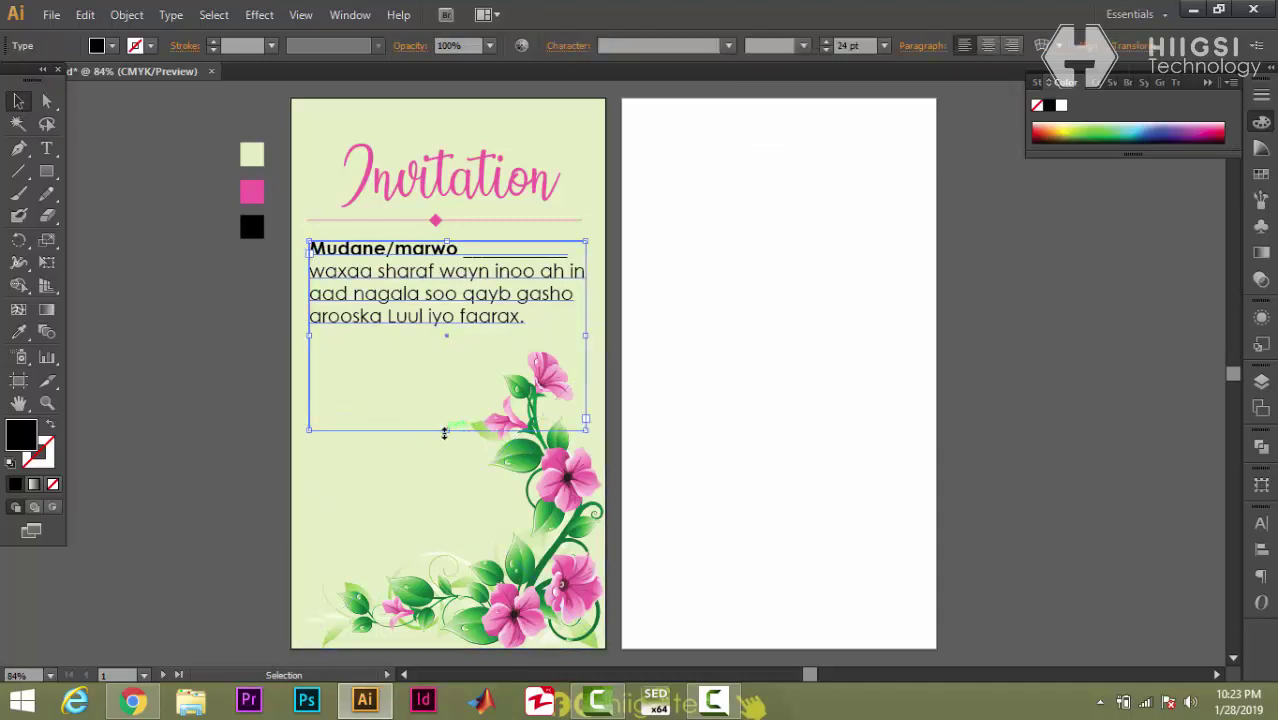
drag(434, 408, 428, 333)
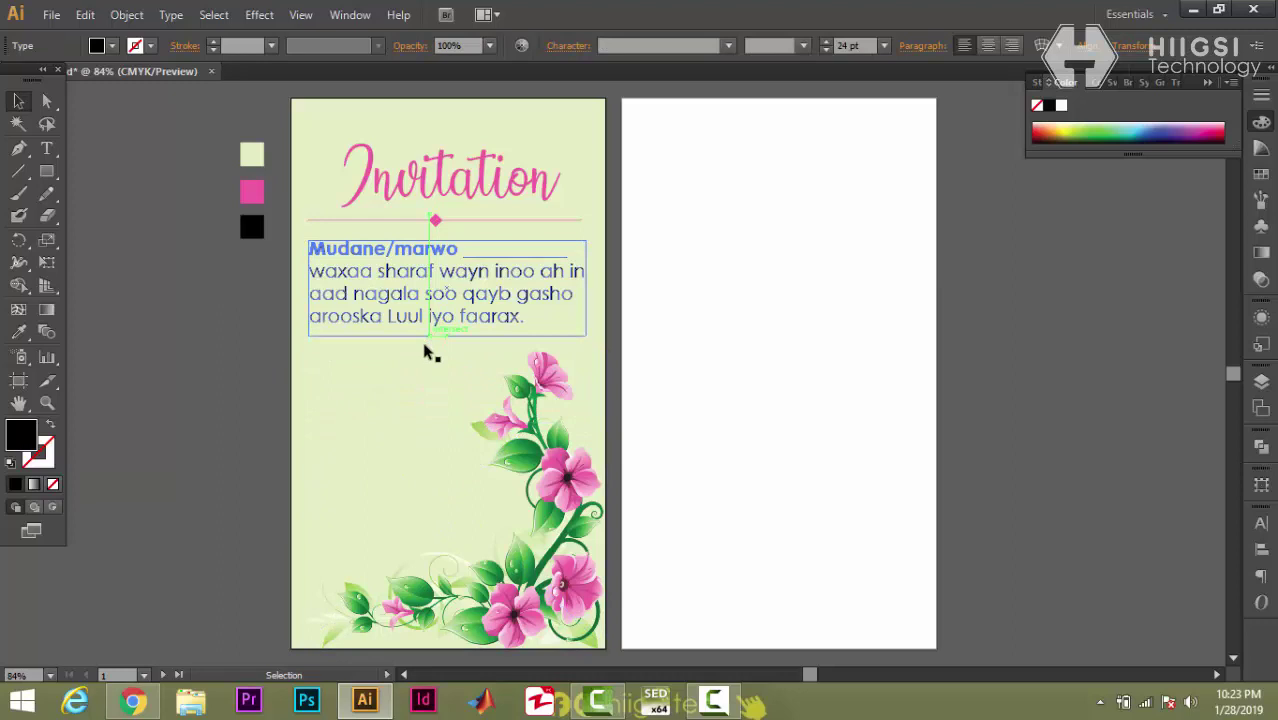
click(140, 385)
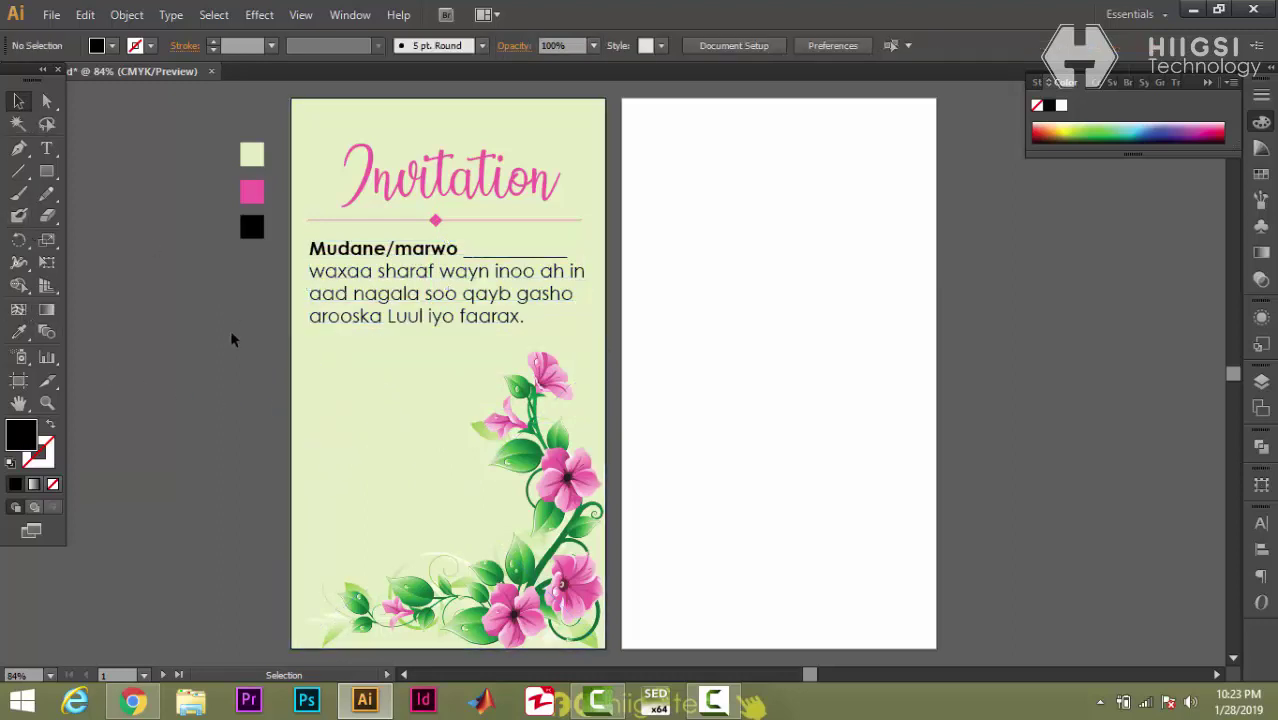
- Draw a black circle below the message, beside the flowers, and turn its lower end into a point to form a map pin
click(50, 176)
click(58, 174)
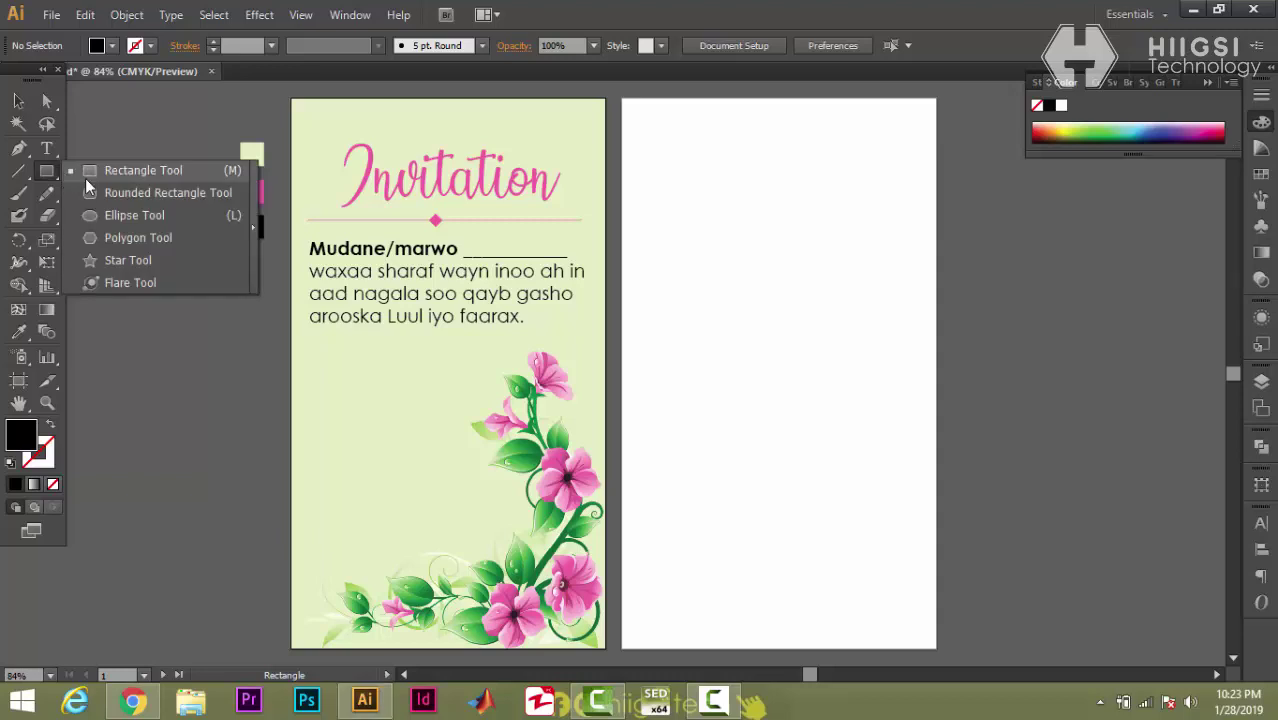
click(126, 217)
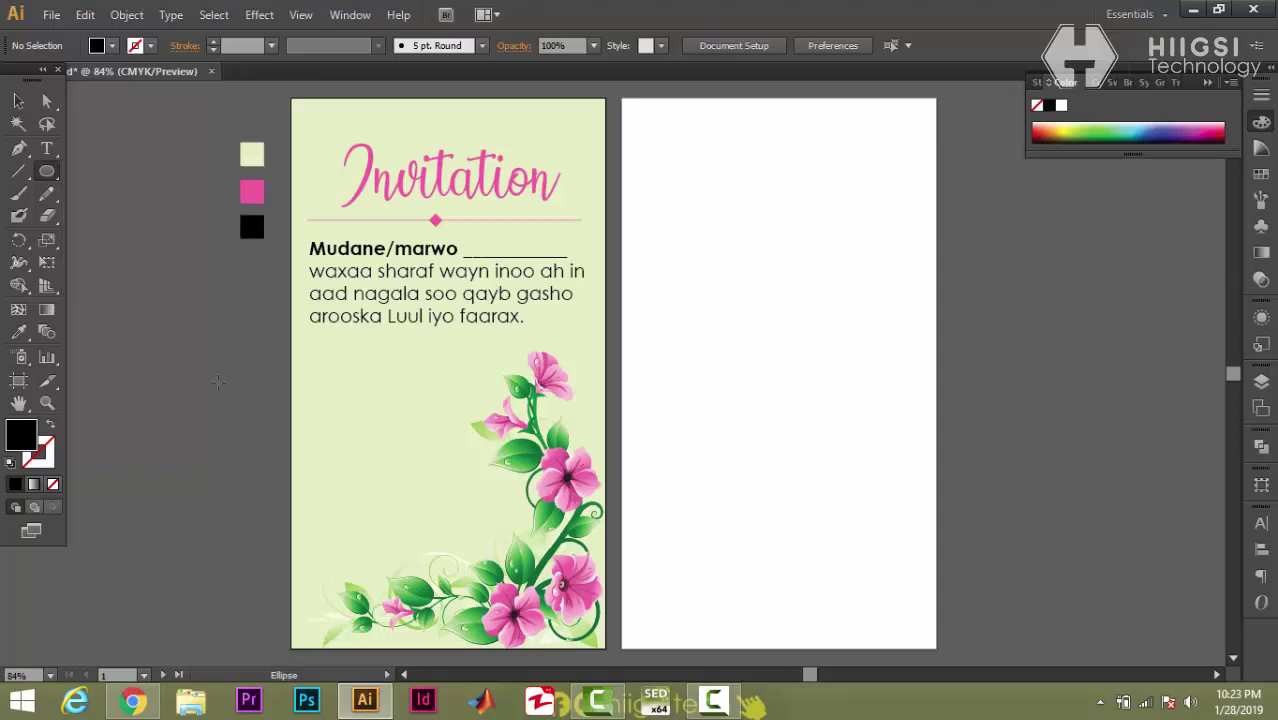
drag(358, 401, 357, 448)
key(a)
- Draw a smaller circle in the head of the map pin and subtract it from the pin with Minus Front
key(l)
drag(363, 411, 372, 416)
click(18, 101)
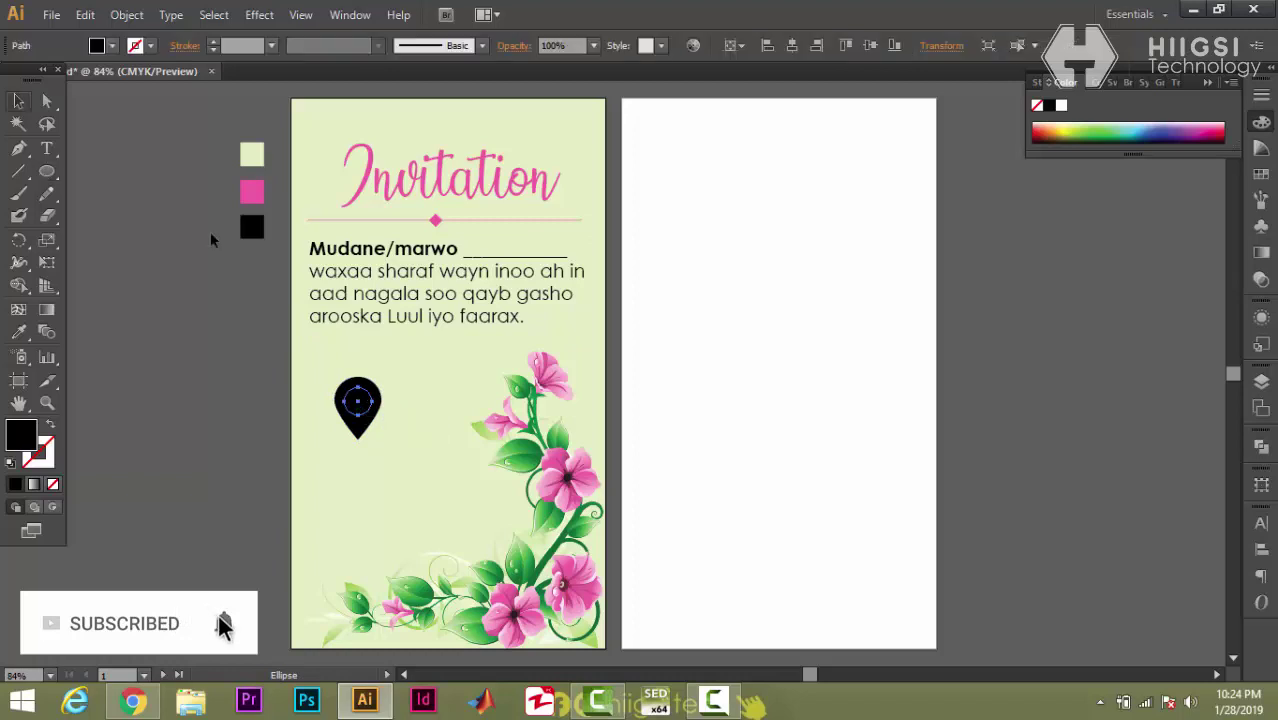
shift+click(357, 430)
click(1262, 447)
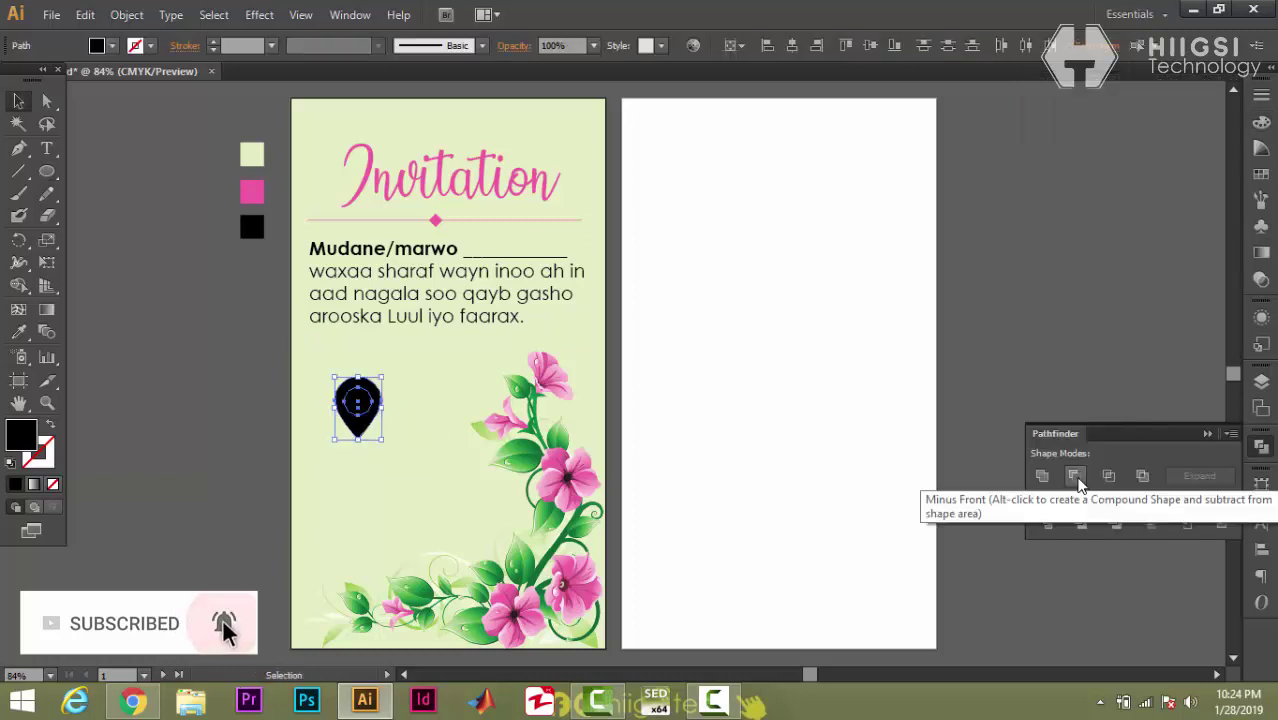
click(1073, 475)
- Scale the map pin down to about 38 by 51 px and fill it with the pink sampled from the reference square
shift+click(372, 432)
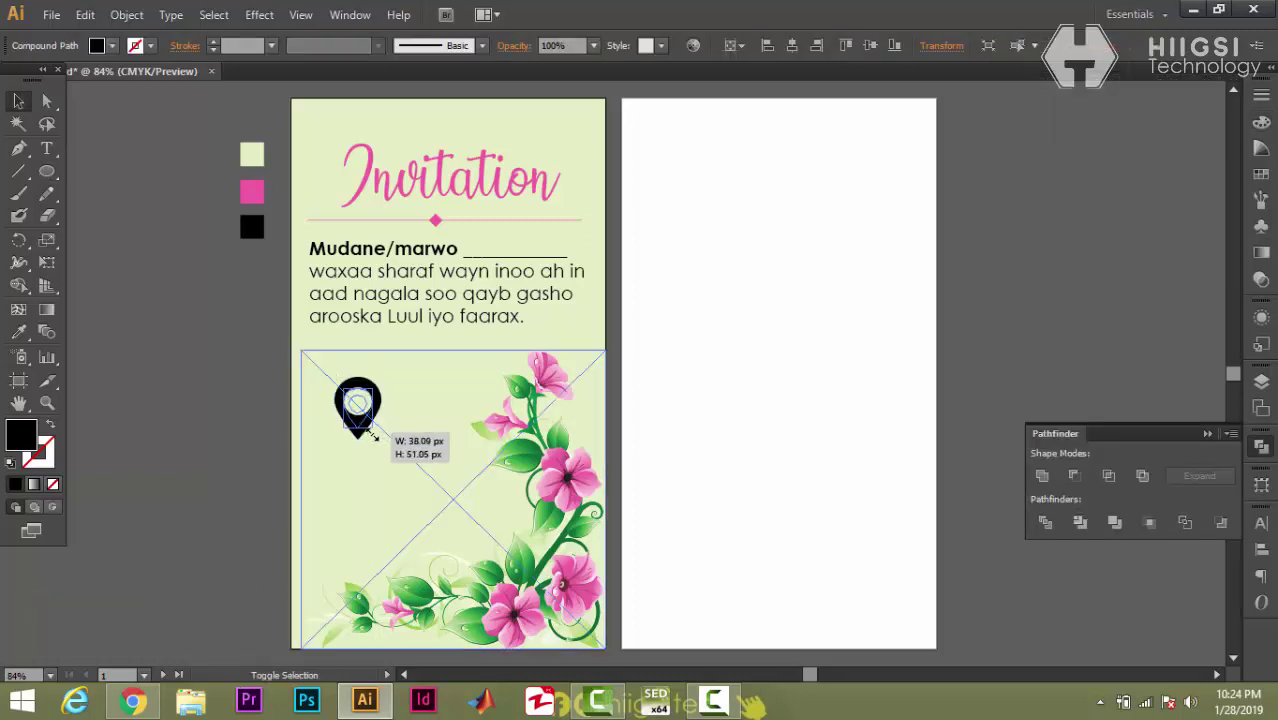
key(i)
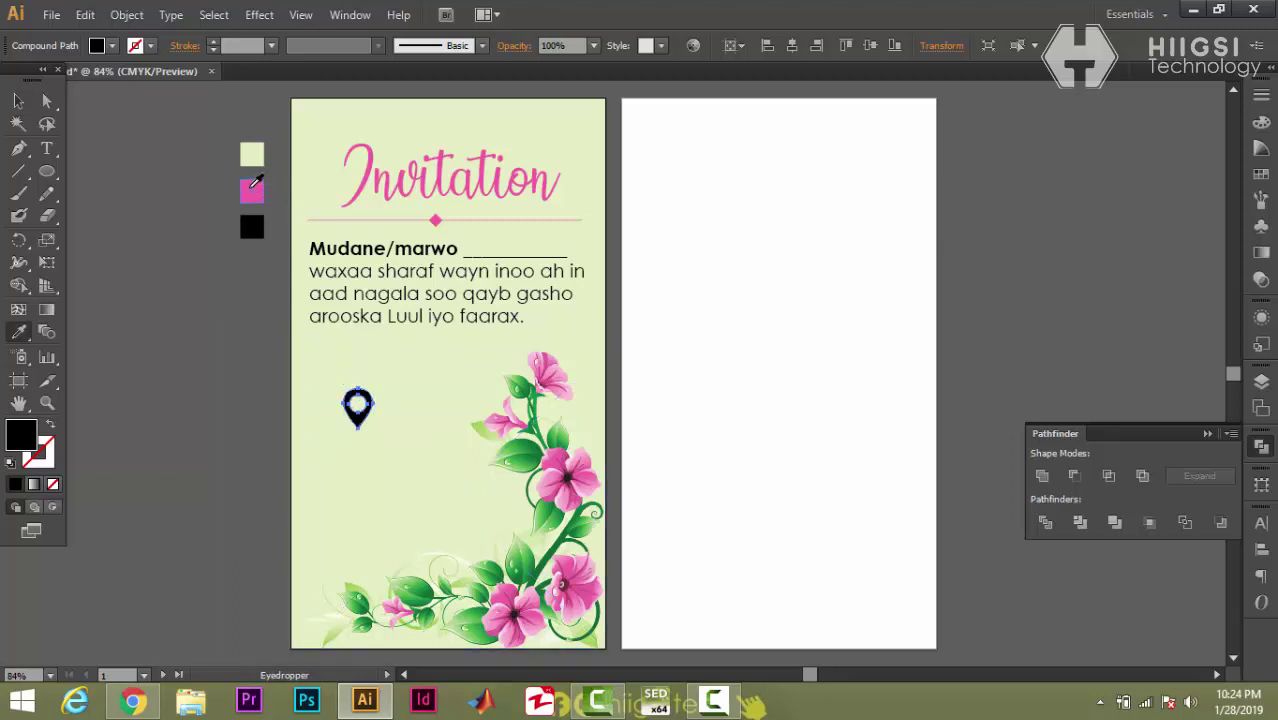
click(255, 183)
click(18, 101)
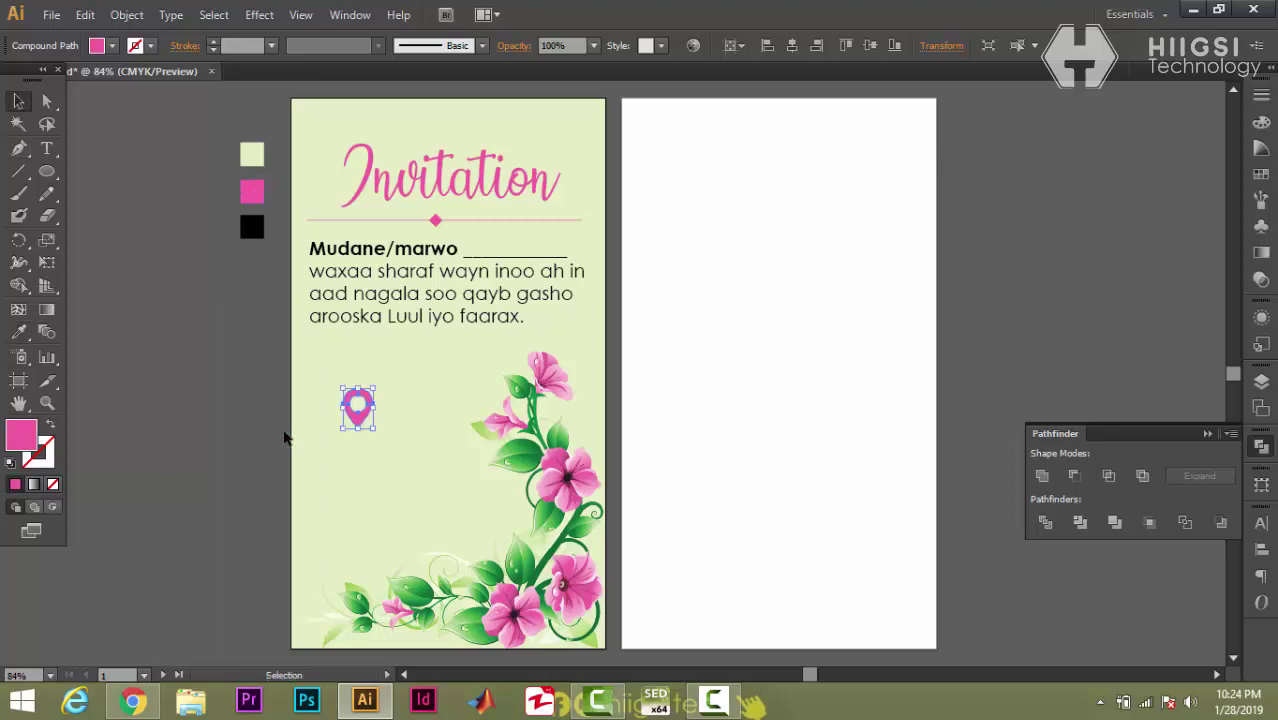
- Add the text "Maandoor hotel" on two lines beside the map pin and align it right
click(284, 437)
click(46, 151)
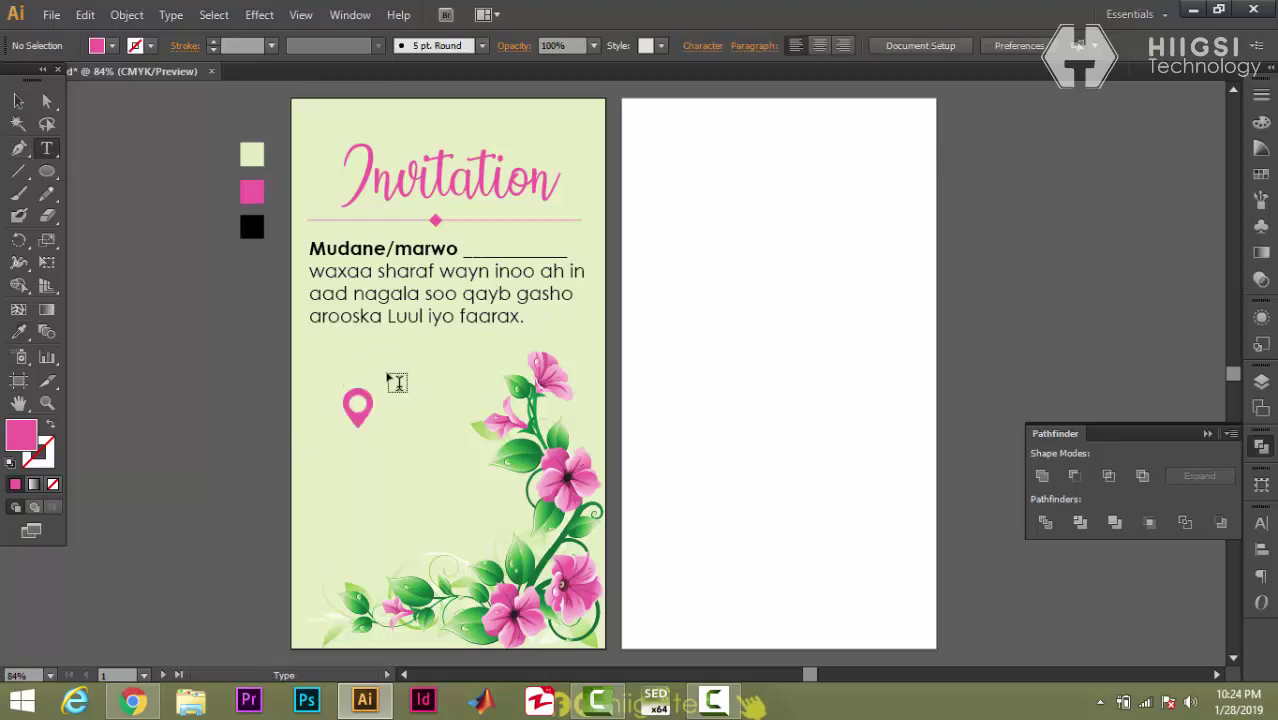
click(395, 410)
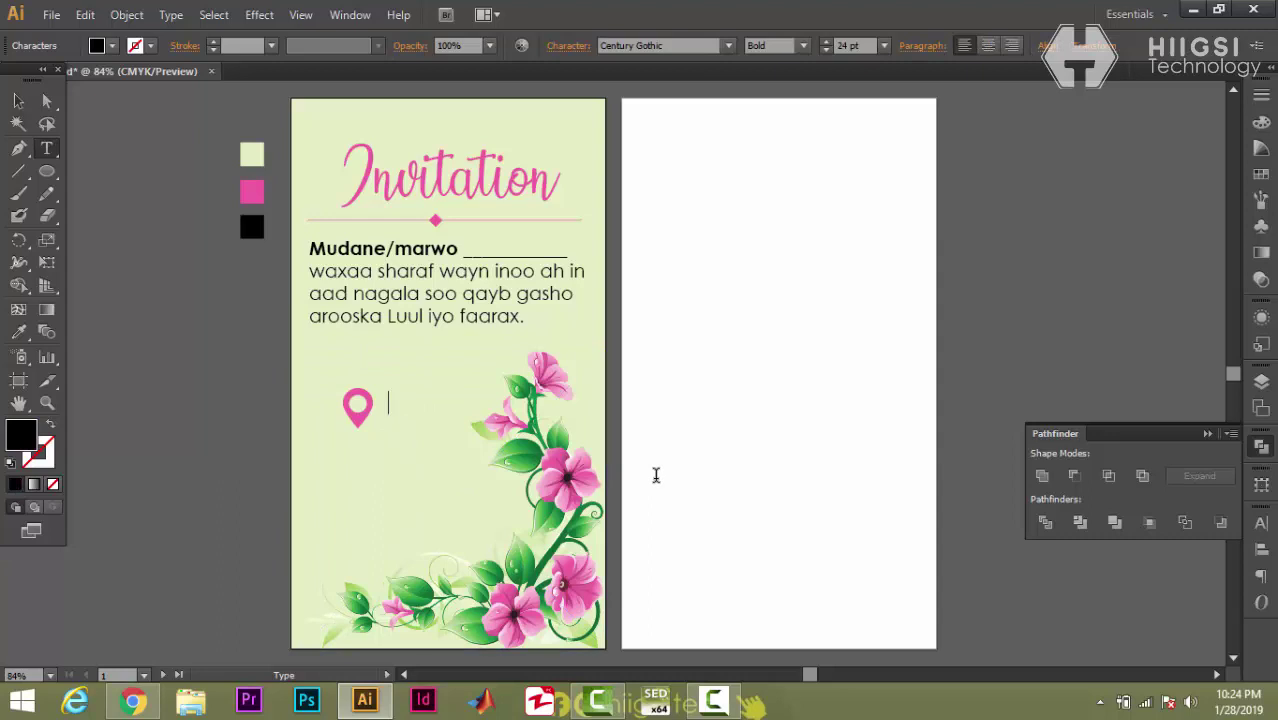
text(Maando)
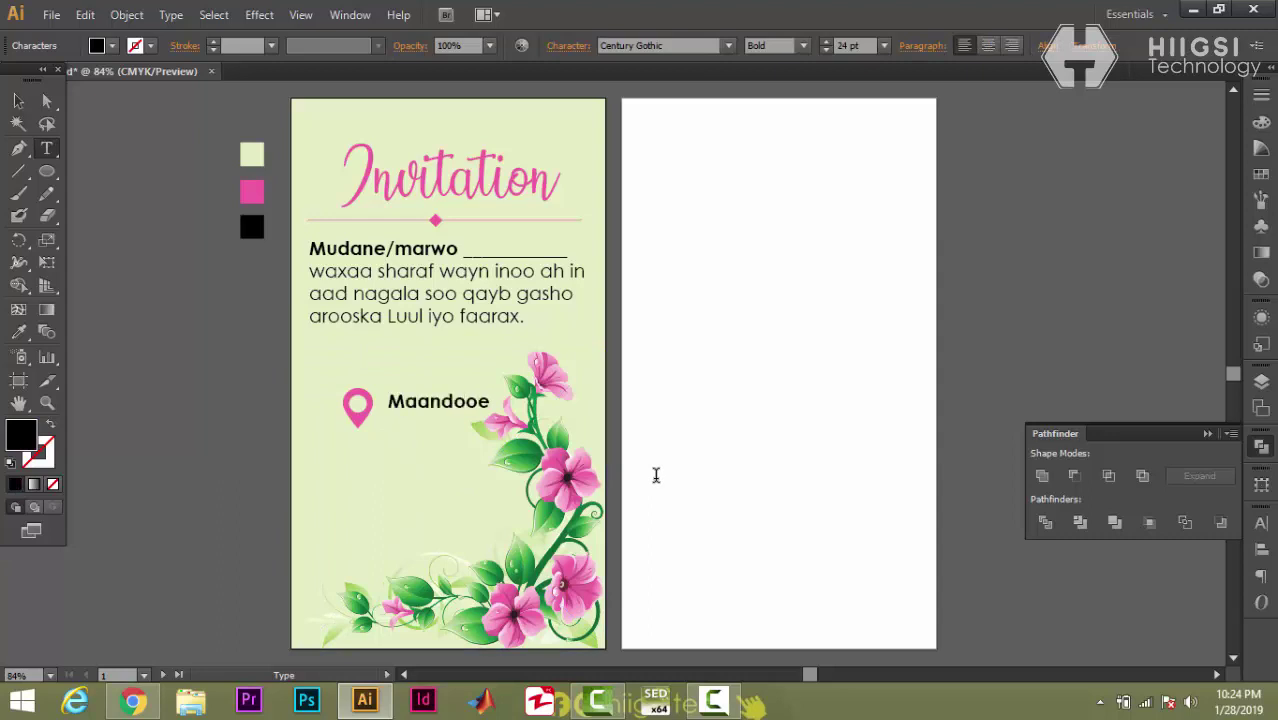
text(oe)
key(BackSpace)
text(r)
key(ctrl+a)
click(1008, 46)
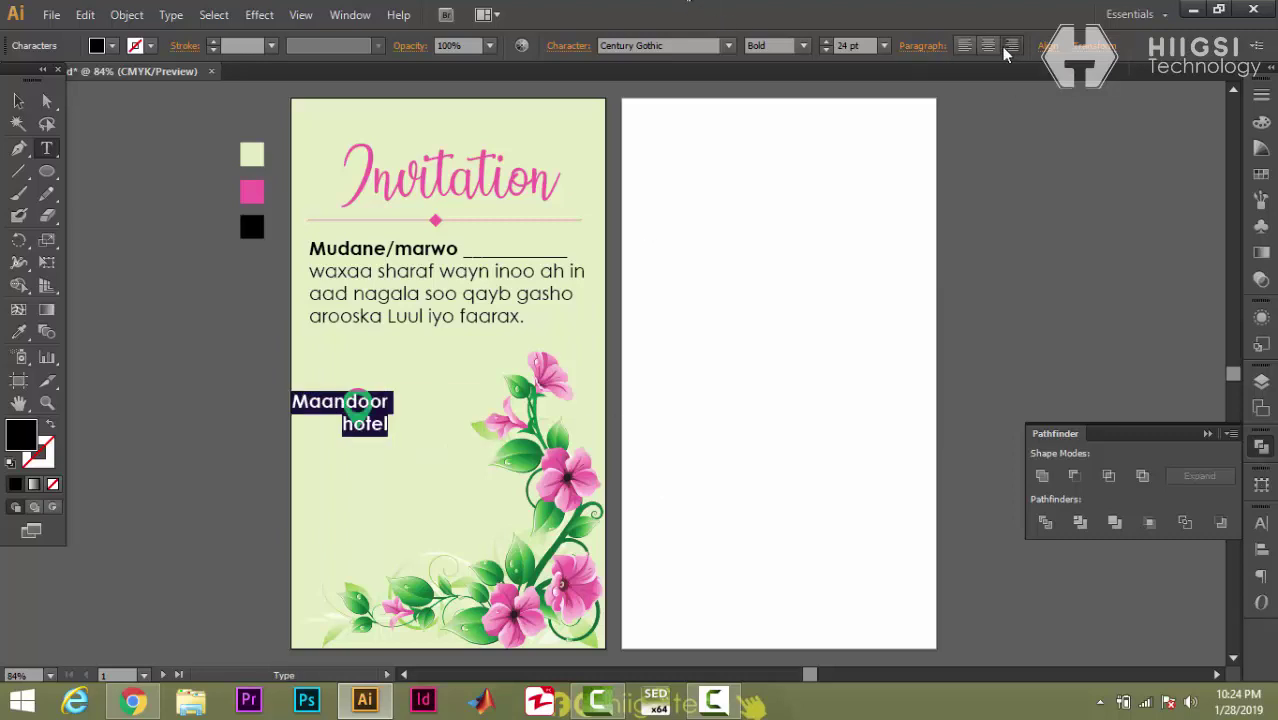
- Move the "Maandoor hotel" text rightward until it sits just beside the map pin
click(18, 102)
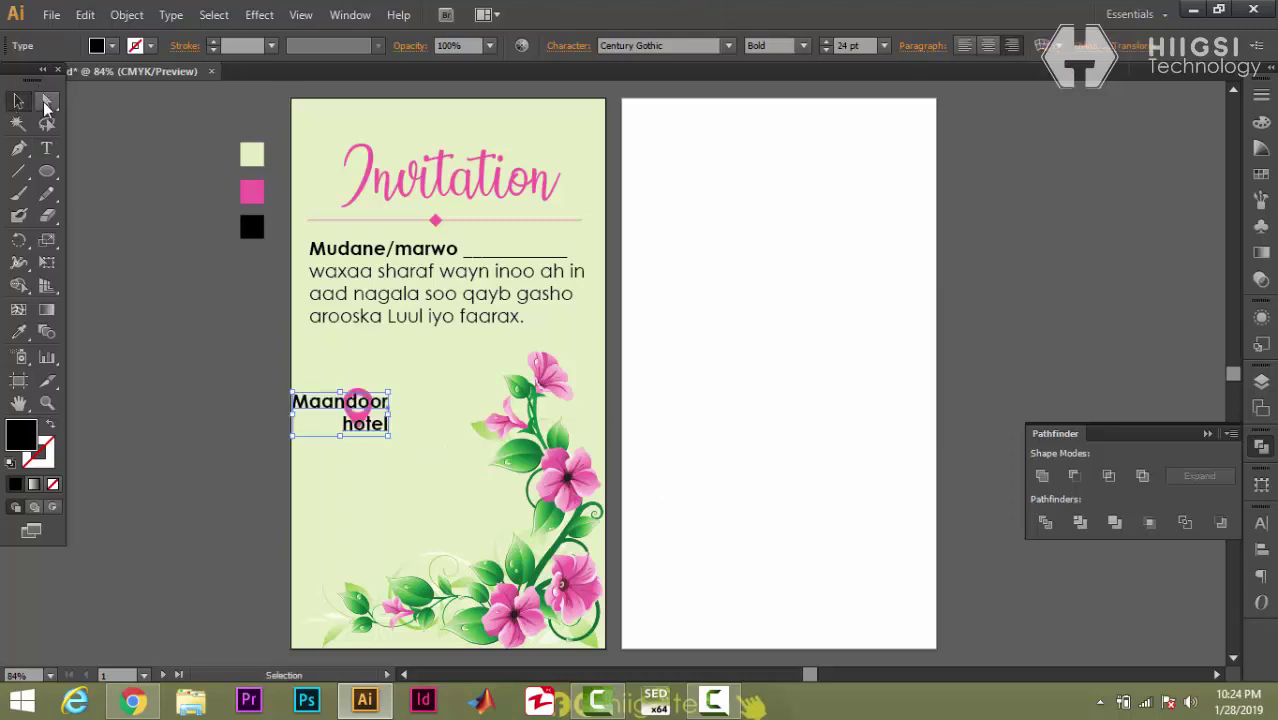
key(shift+Right)
key(shift+Right)
key(shift+Right)
key(shift+Right)
key(shift+Right)
key(shift+Right)
key(shift+Right)
key(shift+Right)
key(shift+Right)
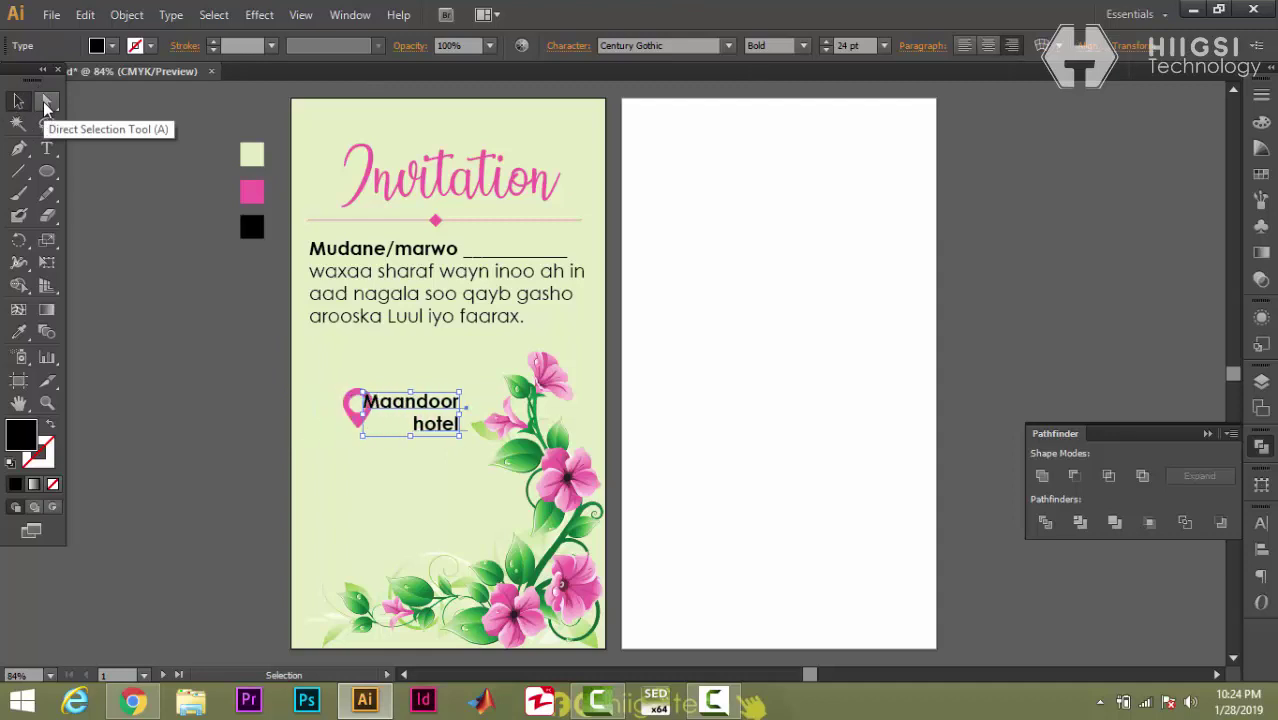
key(shift+Right)
key(shift+Right)
key(shift+Right)
key(shift+Left)
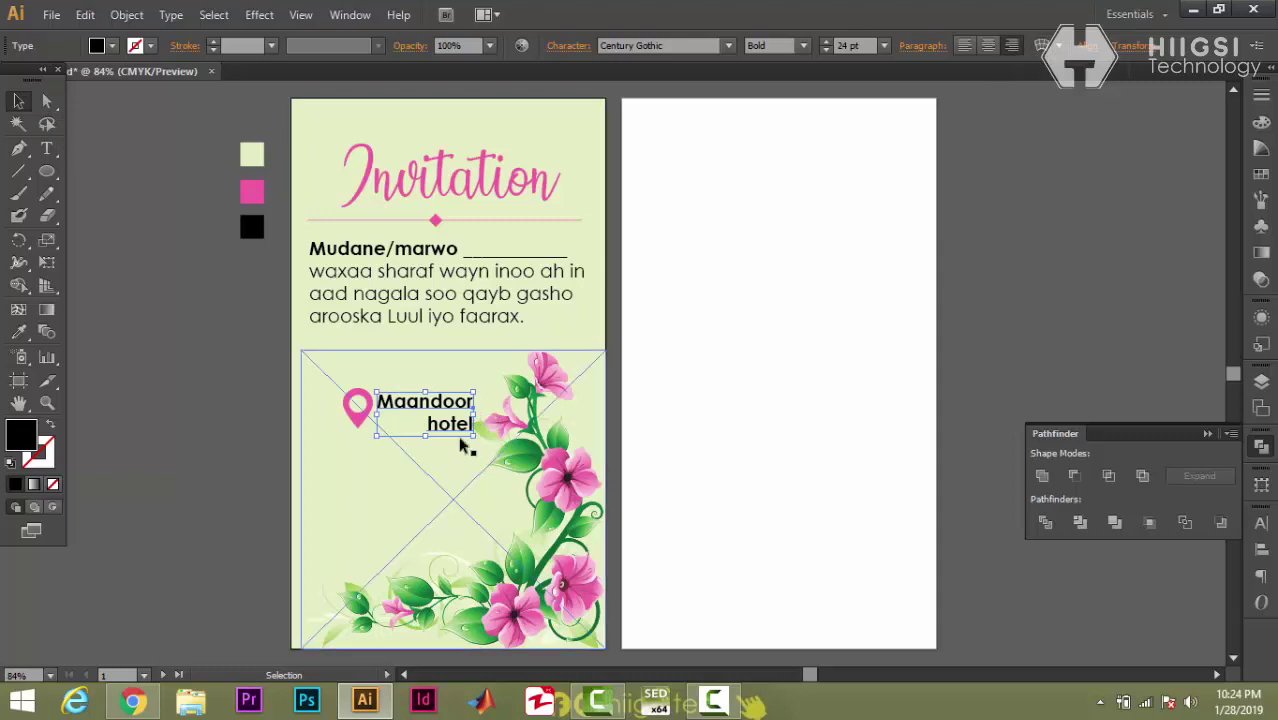
- Set the hotel text's size to 23 pt, nudge it slightly left, and leave nothing selected
click(825, 50)
key(Left)
key(Left)
key(Left)
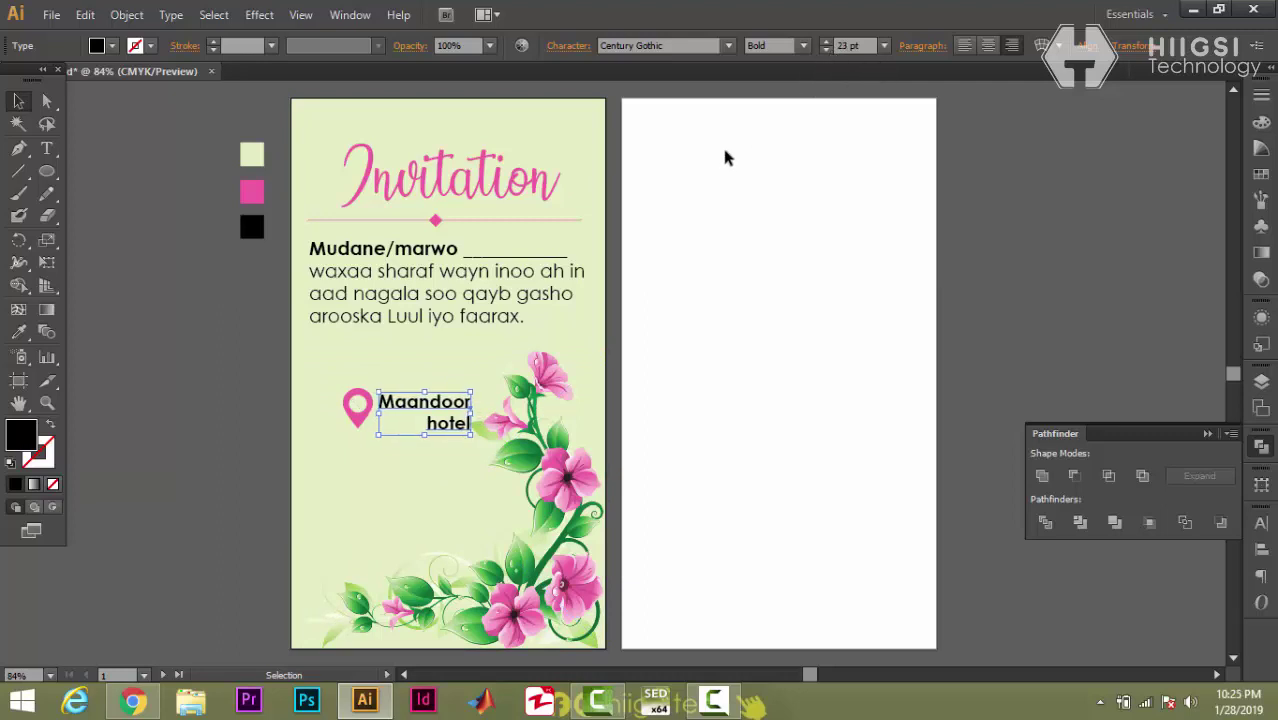
click(1050, 224)
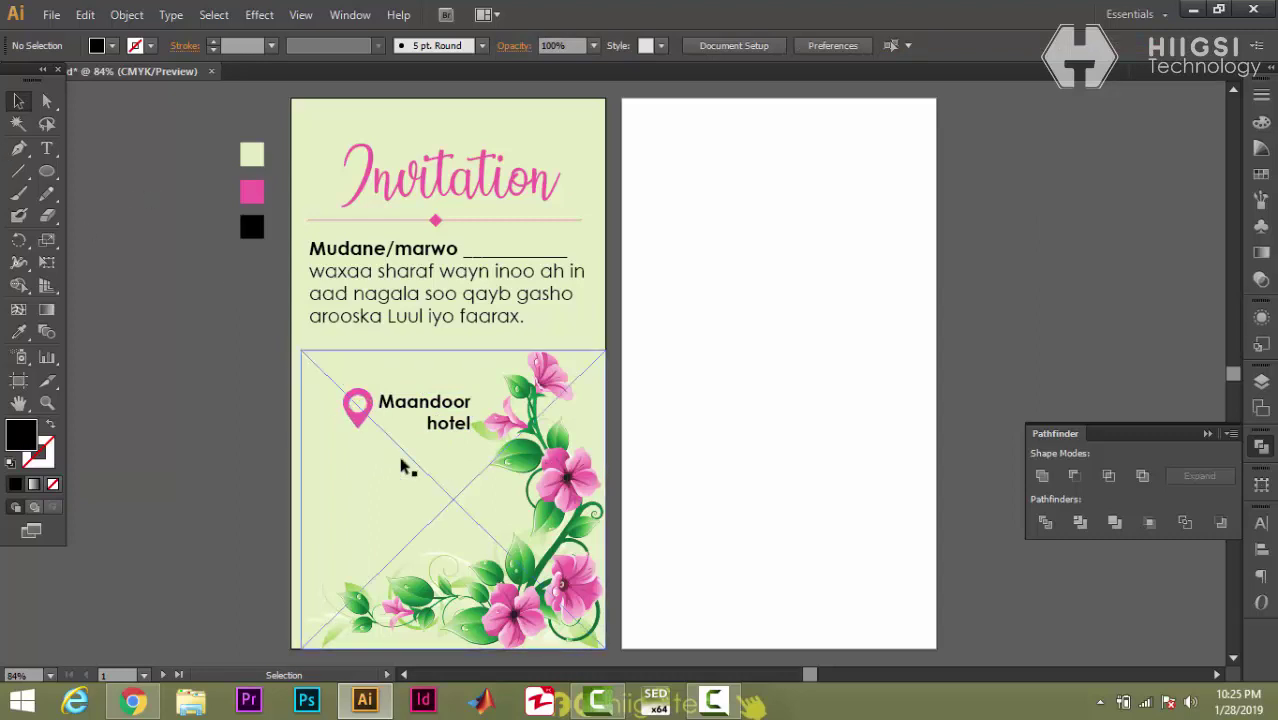
click(353, 424)
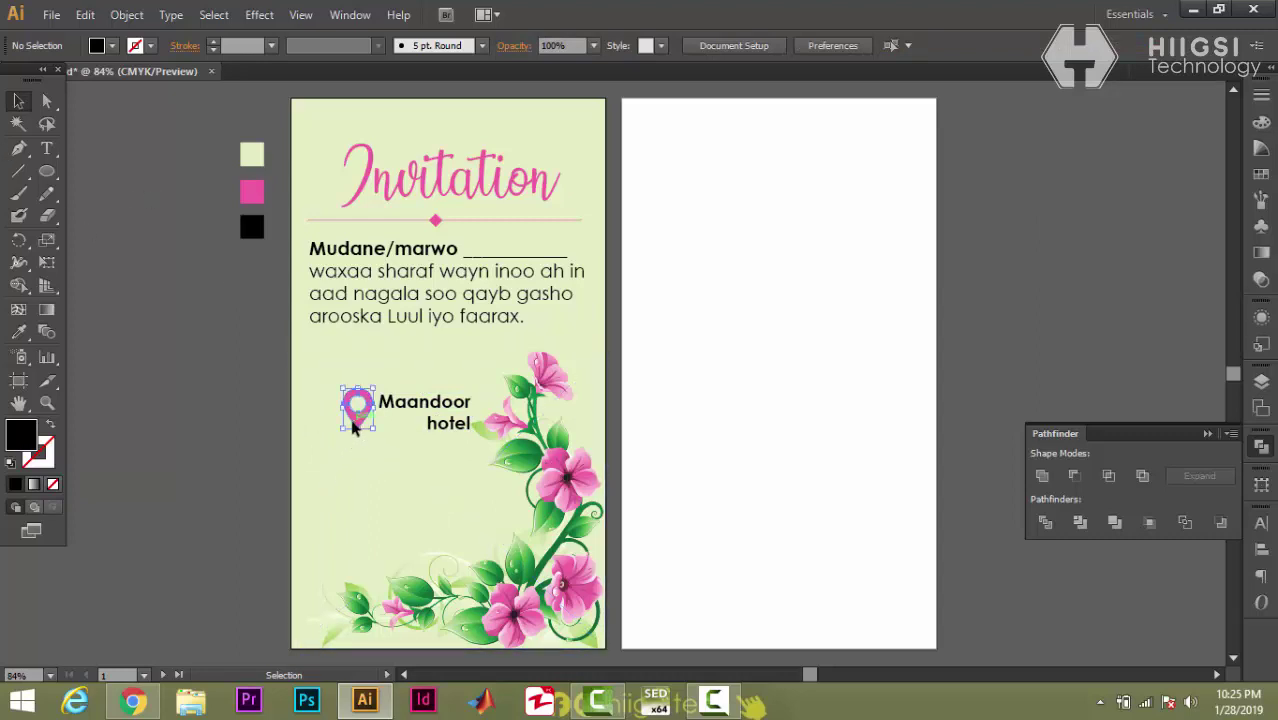
click(240, 314)
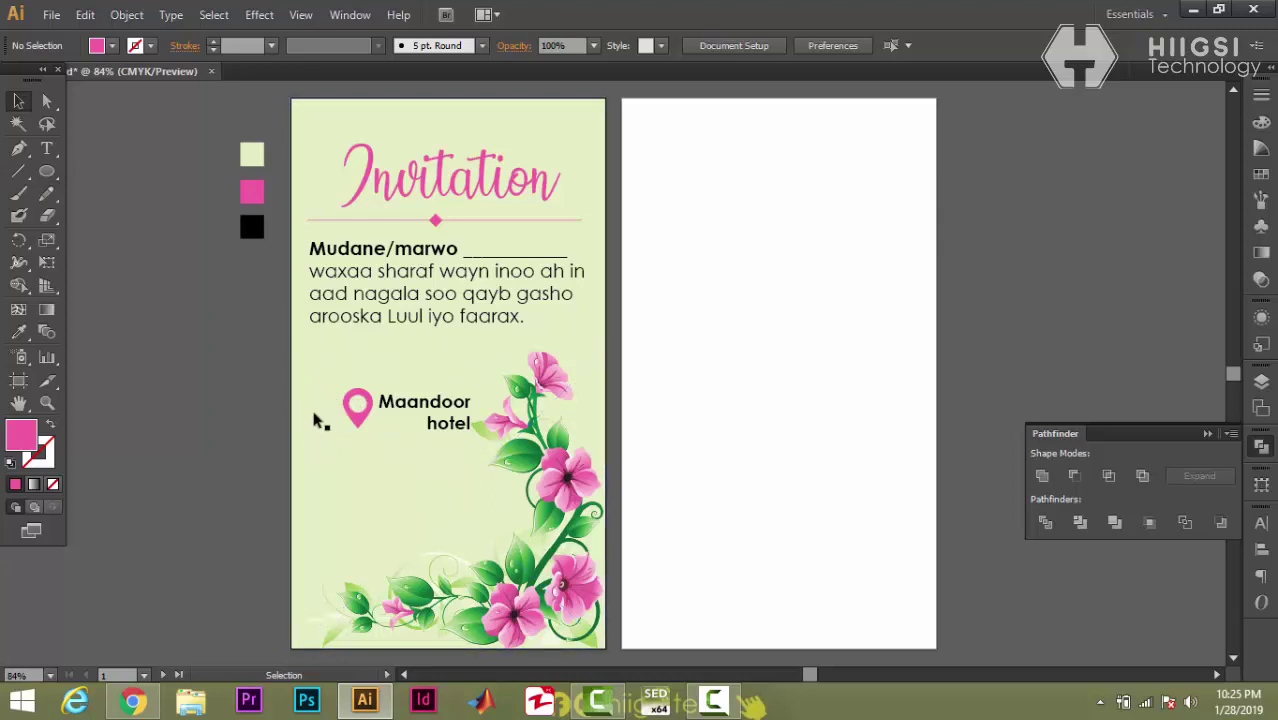
- Draw a circle outside the card, left of the artboard, with no fill and a 9 pt pink stroke as a clock face
click(45, 172)
drag(205, 350, 244, 390)
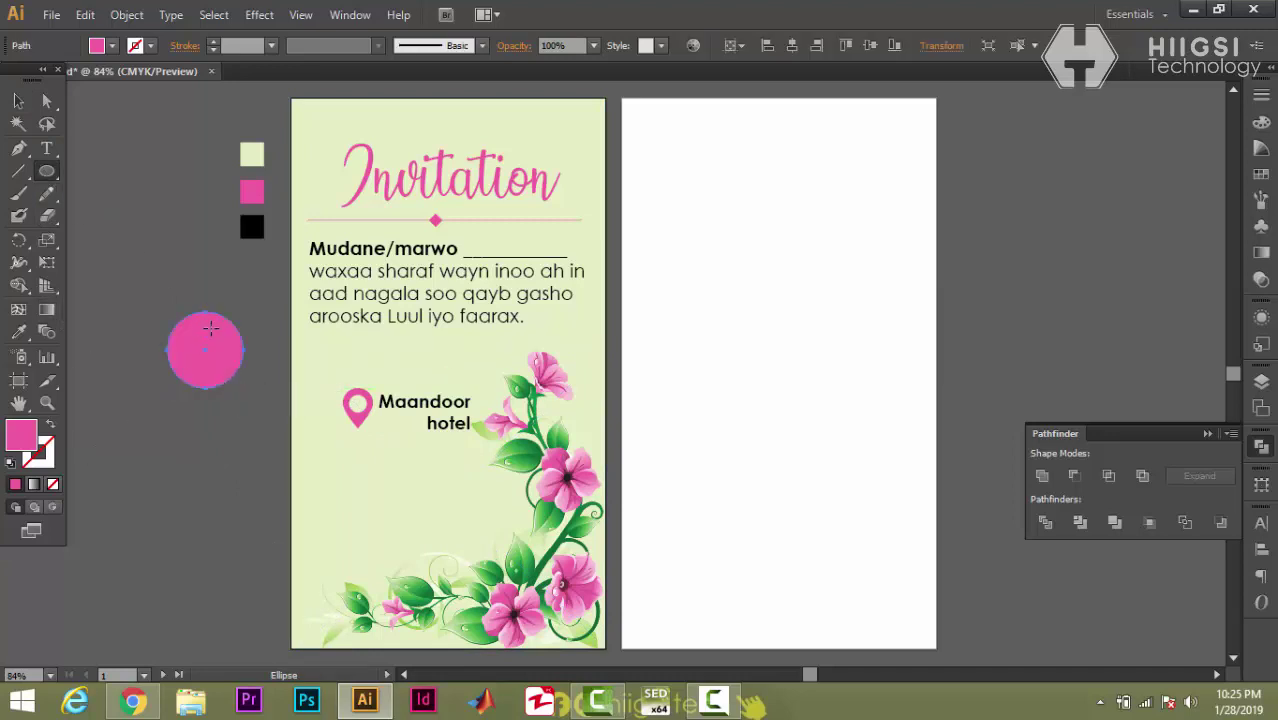
click(50, 427)
click(213, 41)
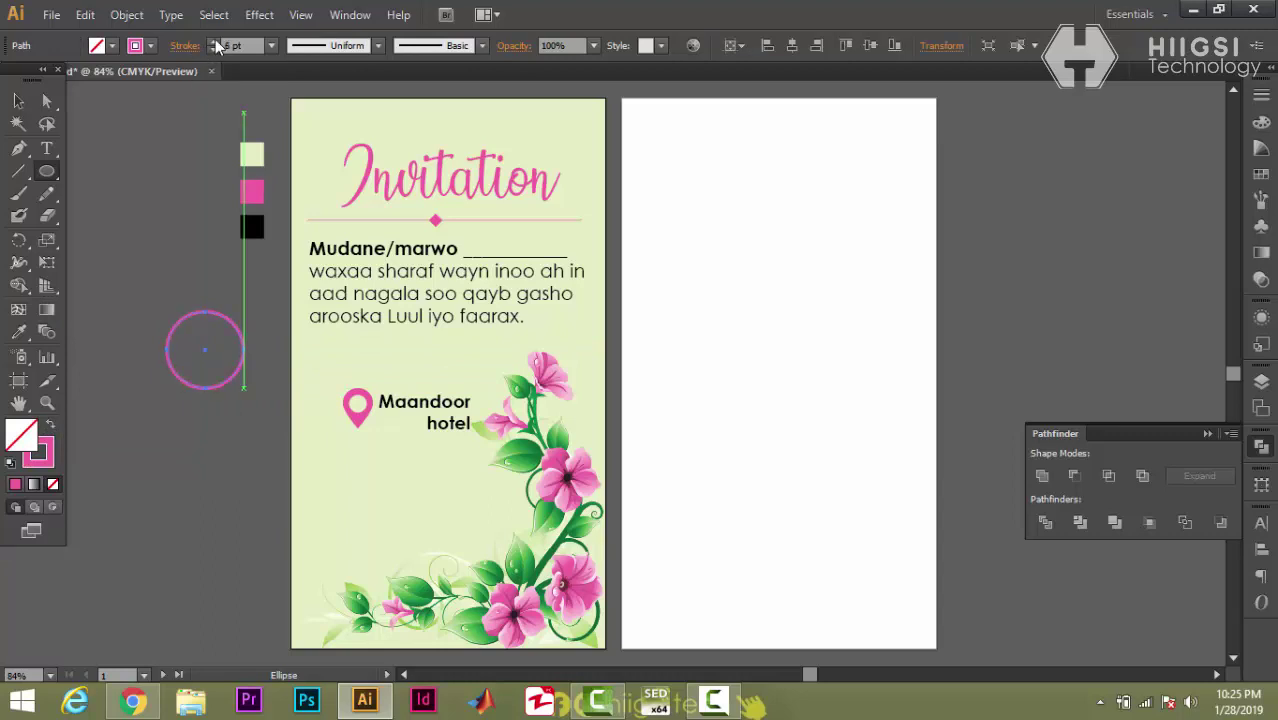
click(213, 41)
key(v)
click(110, 189)
- Draw the clock's long hand with the Pen tool as a 2 pt line from the face's upper left to its centre
click(18, 149)
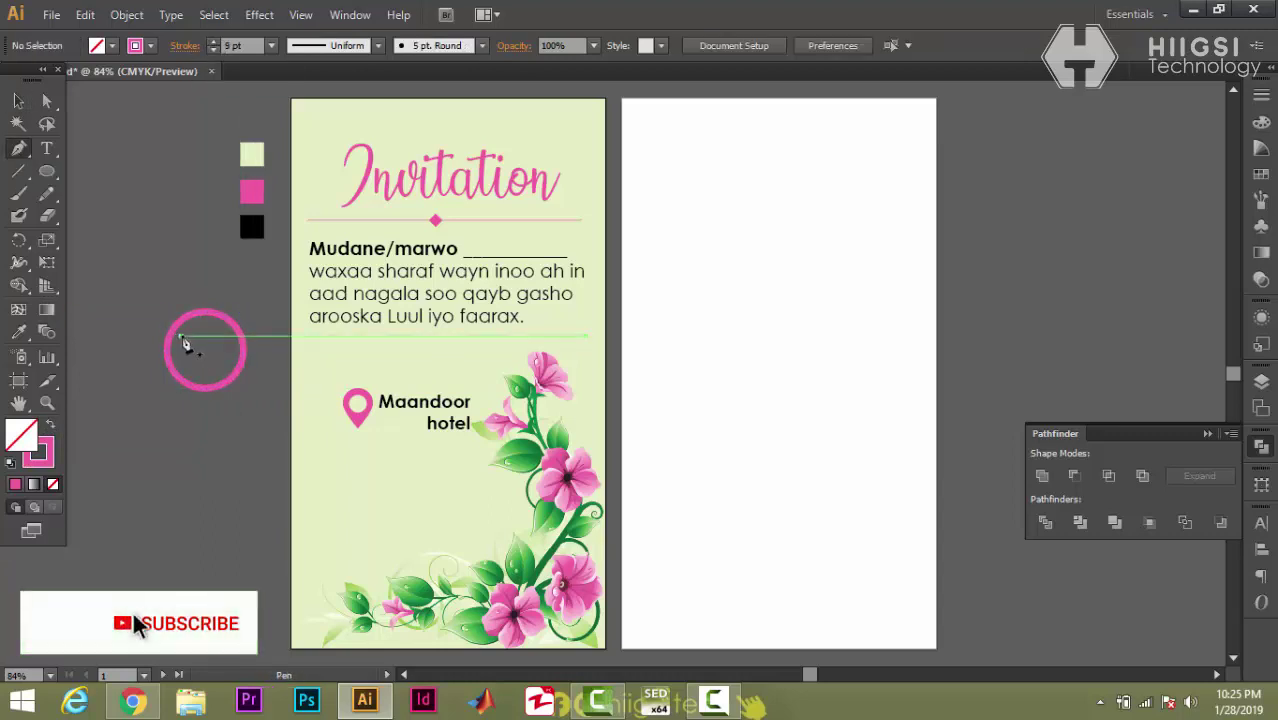
click(181, 337)
click(205, 357)
ctrl+click(205, 362)
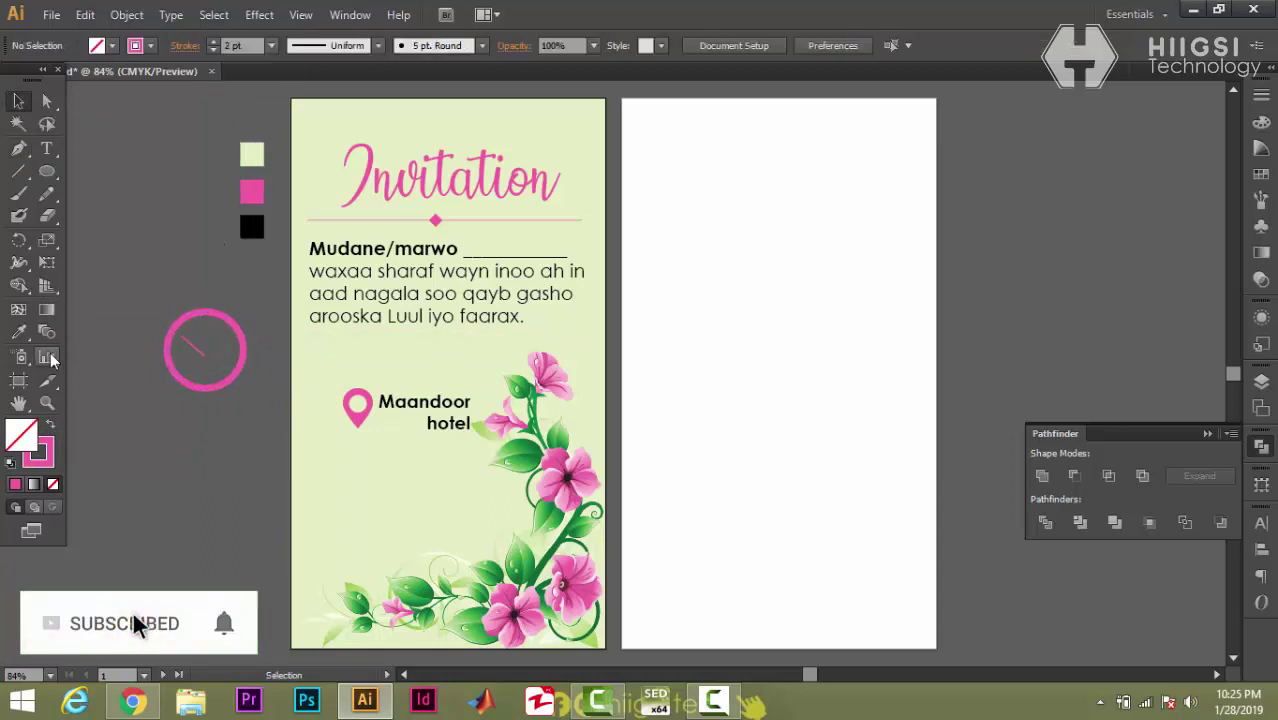
- Draw the clock's short hand from the upper right to the centre and set its stroke to 5 pt
click(219, 337)
click(206, 358)
click(18, 101)
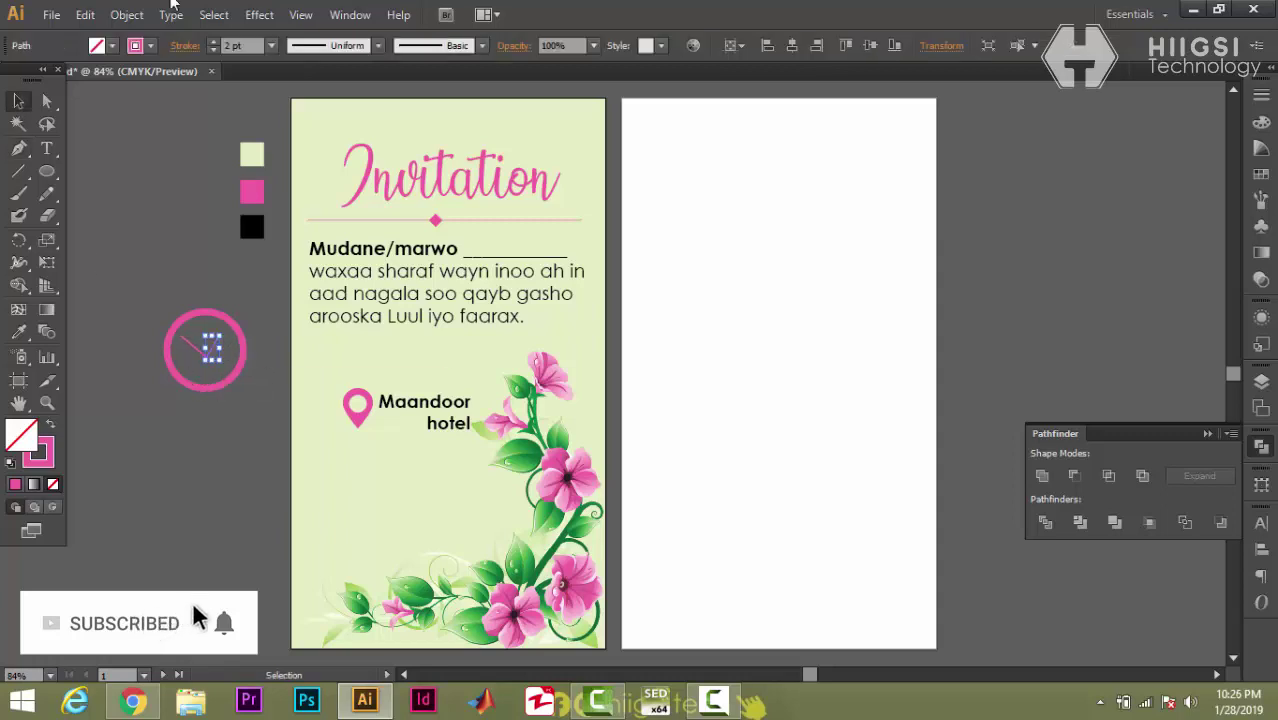
click(213, 41)
click(213, 41)
click(213, 41)
click(120, 240)
- Draw a small circle where the clock hands meet and give it a pink fill without a stroke
click(46, 171)
drag(198, 350, 212, 364)
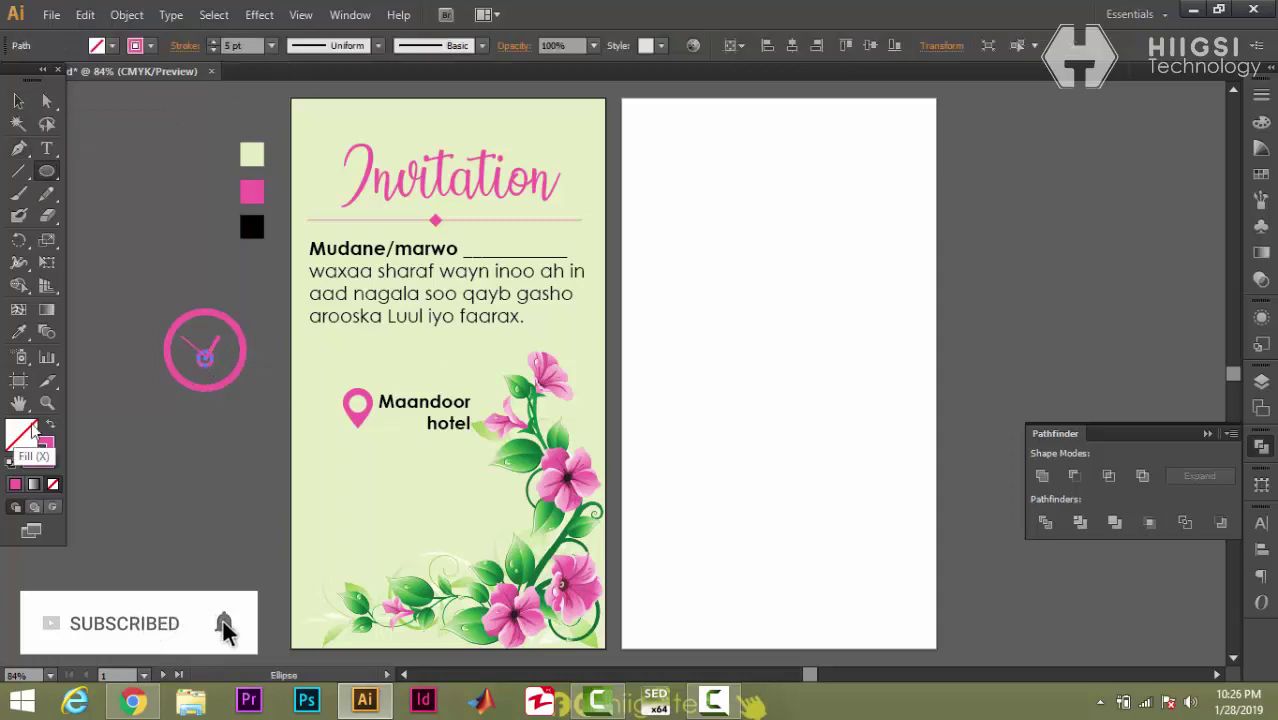
key(shift+x)
click(12, 108)
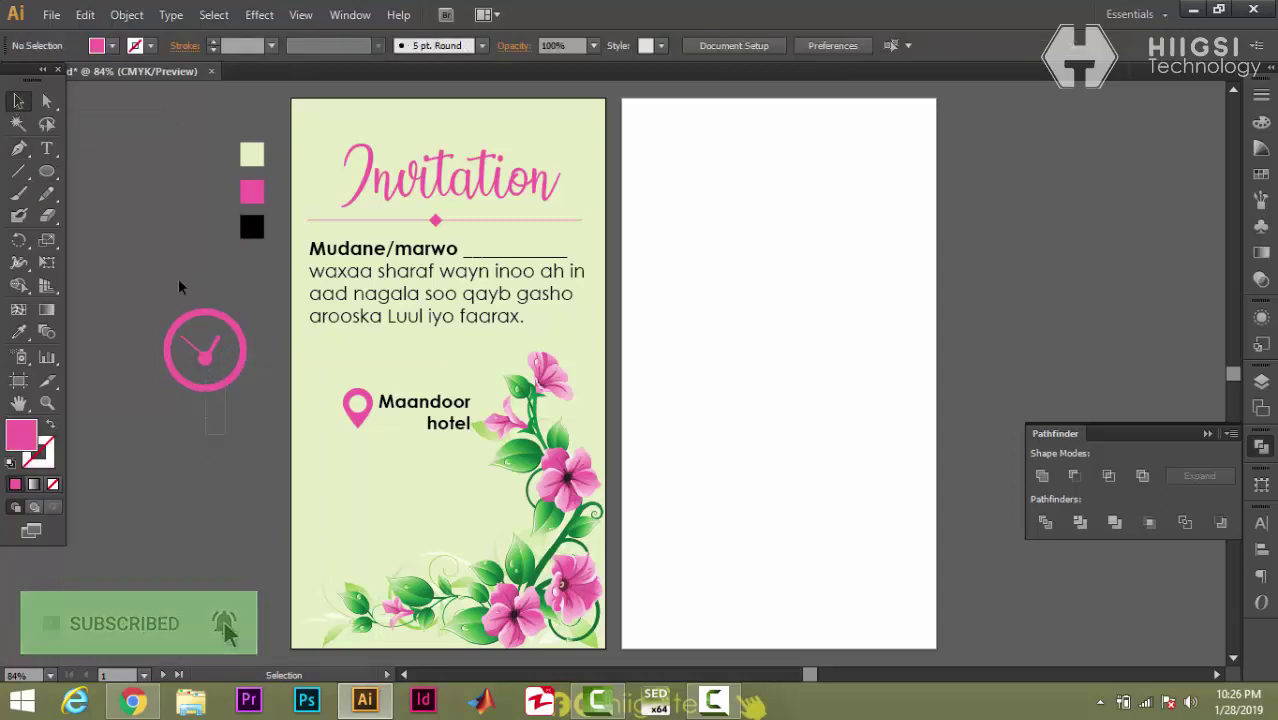
- Group all the clock parts and place the icon, scaled down to the map pin's width, below the pin
click(203, 338)
drag(203, 343, 212, 358)
right_click(212, 358)
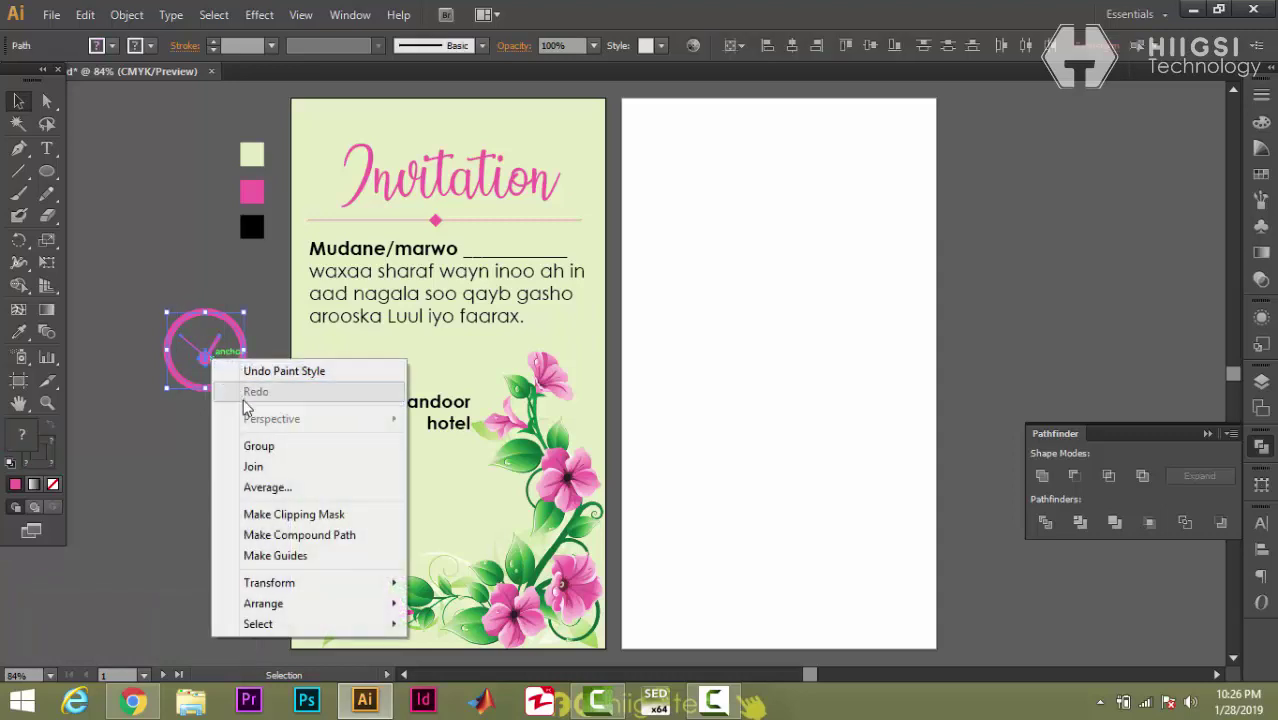
click(274, 447)
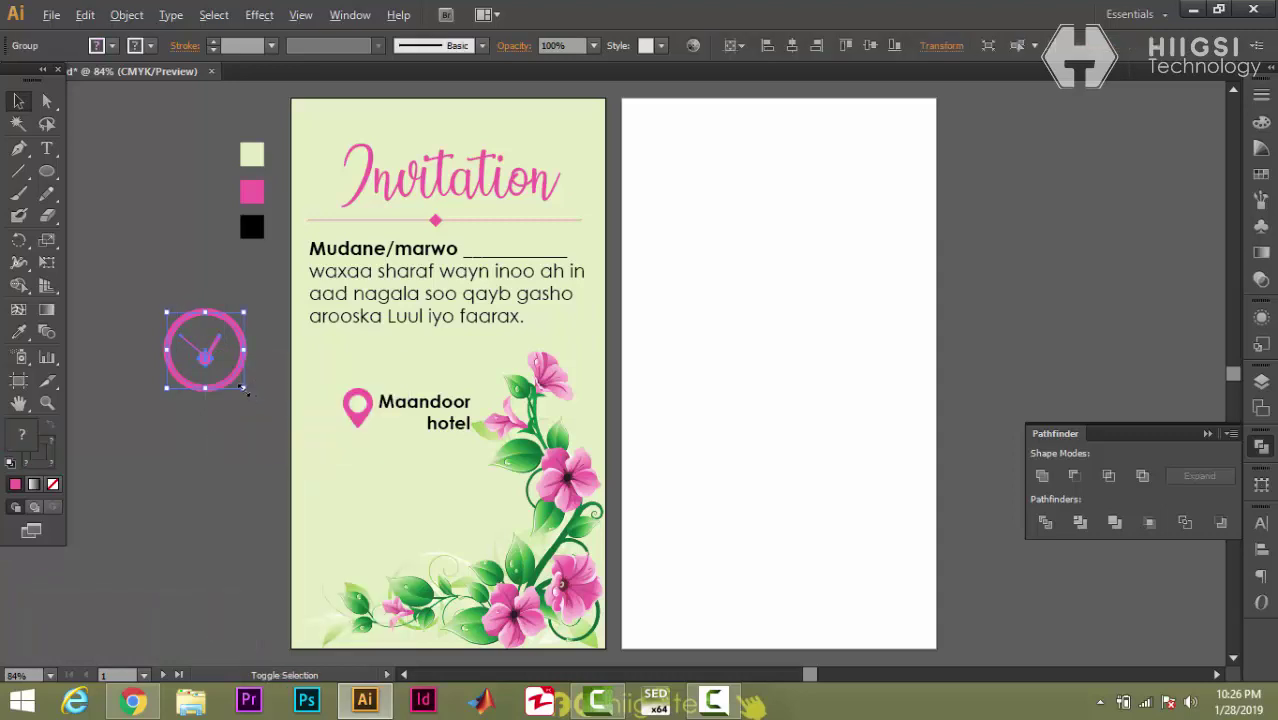
drag(243, 382, 362, 471)
click(203, 468)
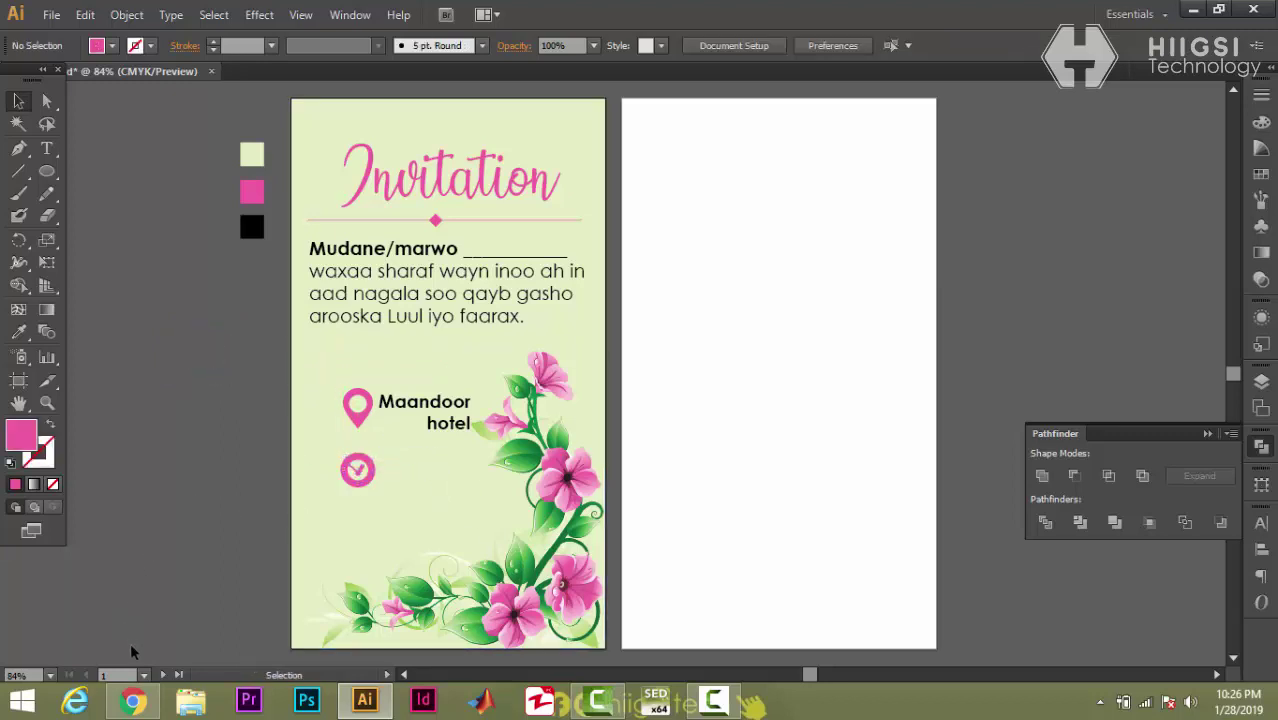
- Ungroup the clock icon and reduce the stroke of its outer ring to 5 pt
click(365, 476)
right_click(366, 481)
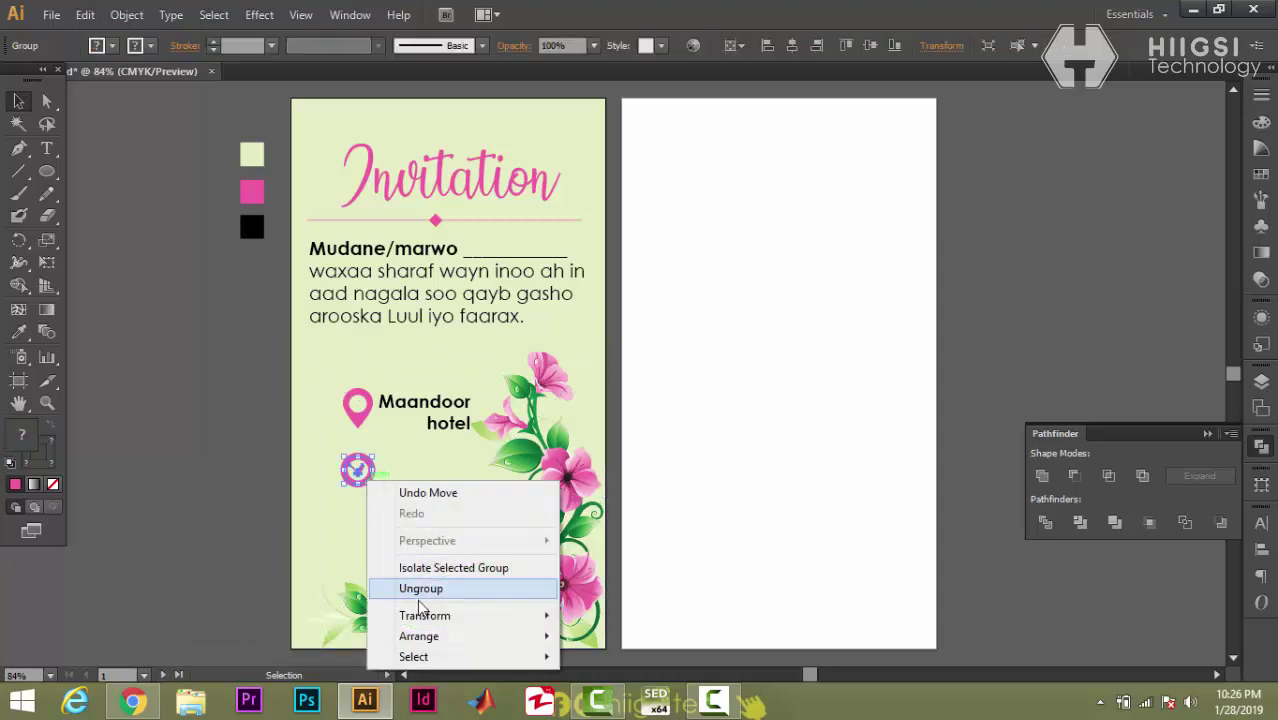
click(420, 589)
click(360, 470)
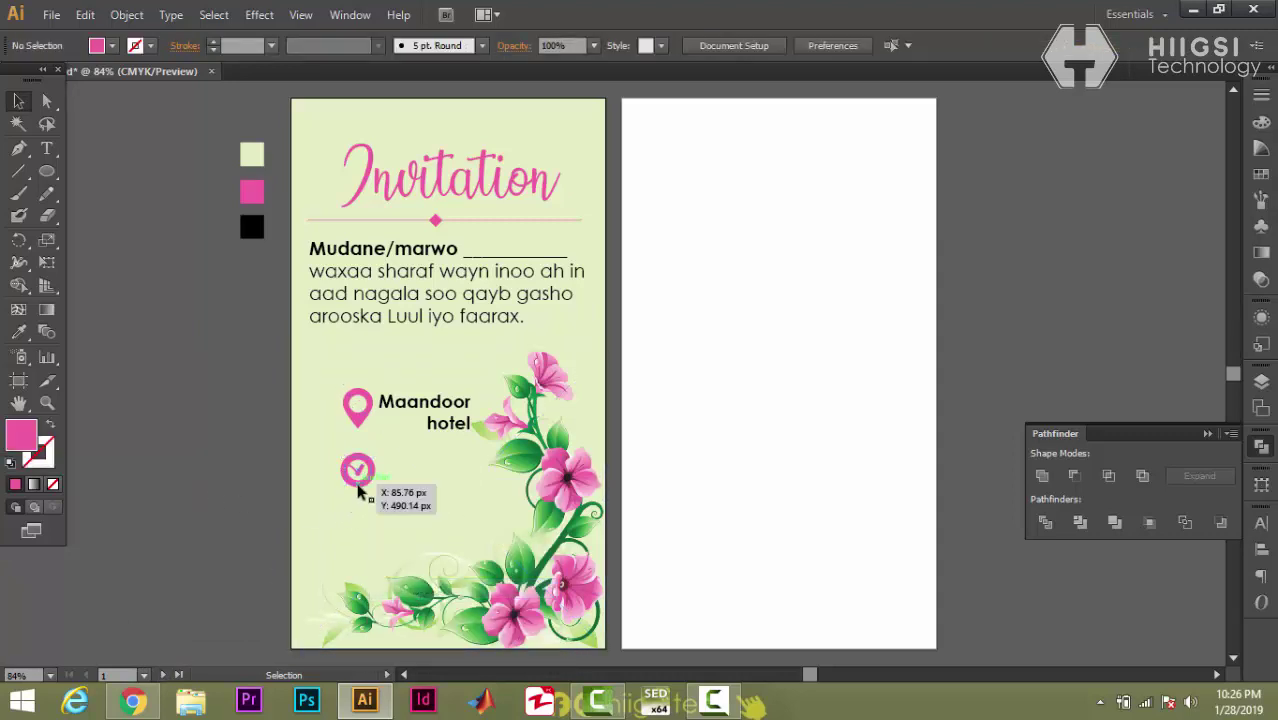
click(212, 50)
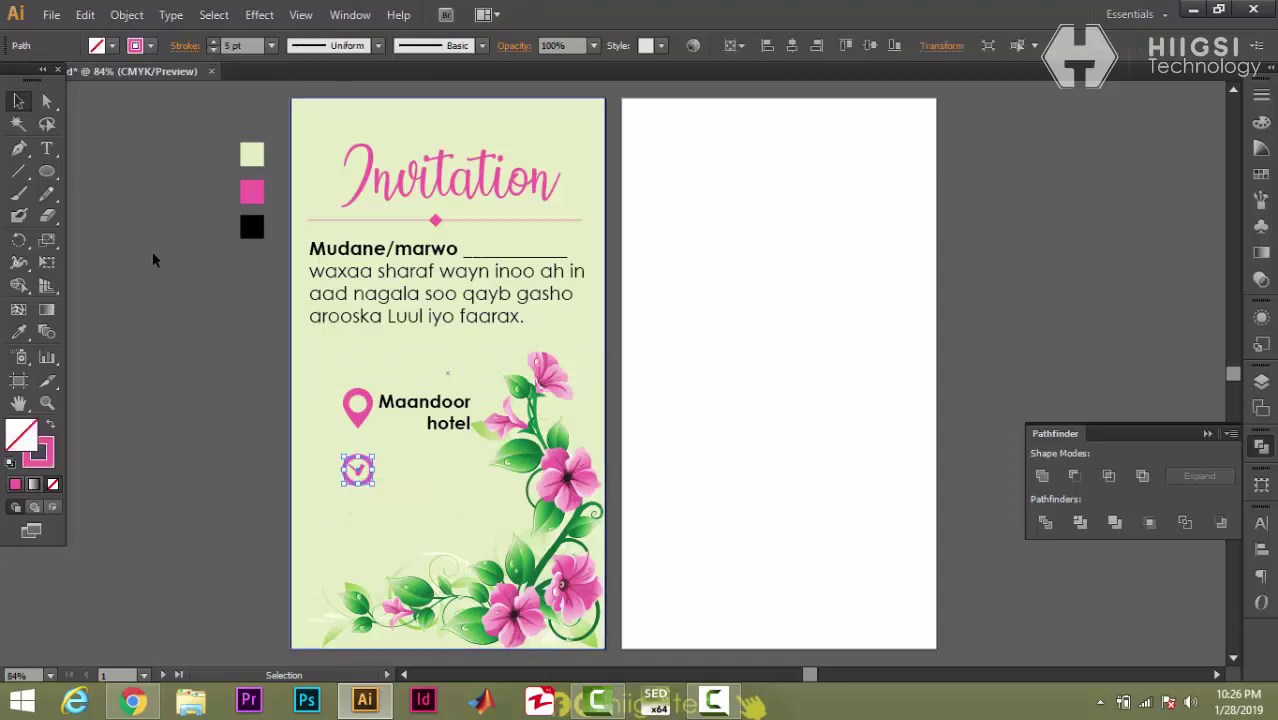
click(250, 522)
- Move the hotel text beside the clock icon and replace it with "08:00" and "feb 02 2019" on two lines
click(437, 412)
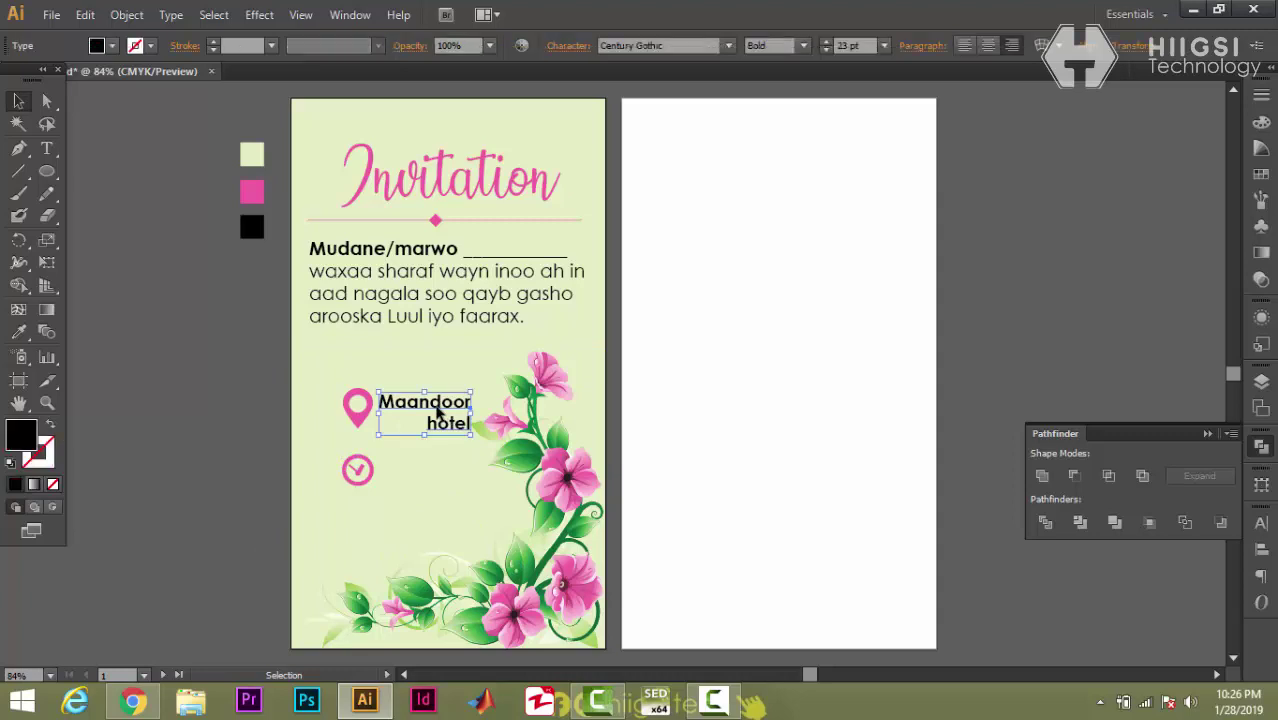
drag(437, 412, 440, 484)
key(t)
click(452, 478)
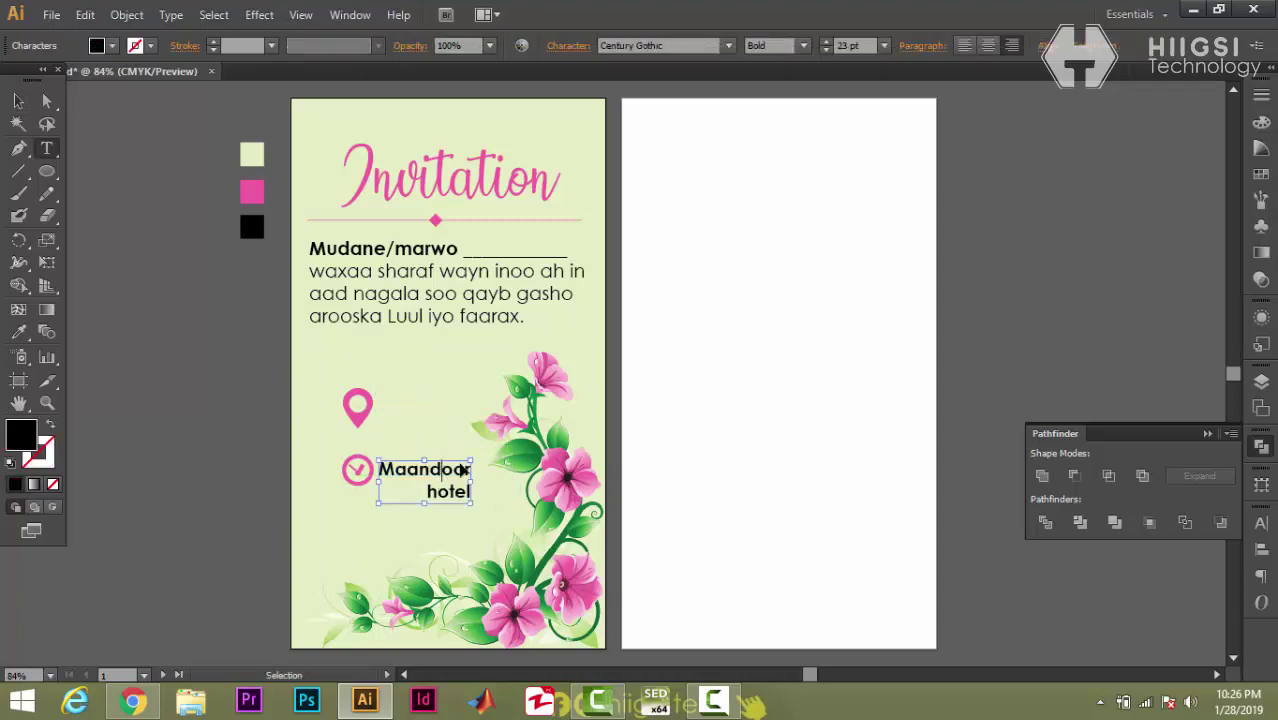
key(ctrl+a)
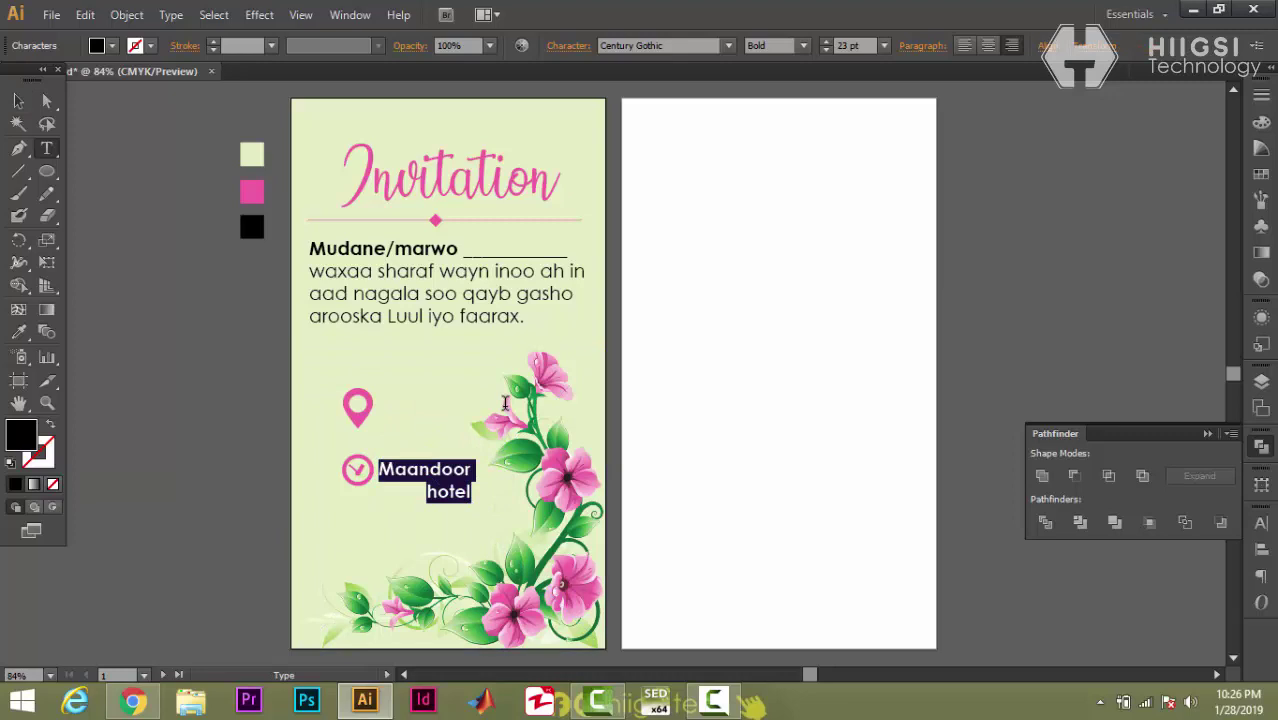
text(08:00)
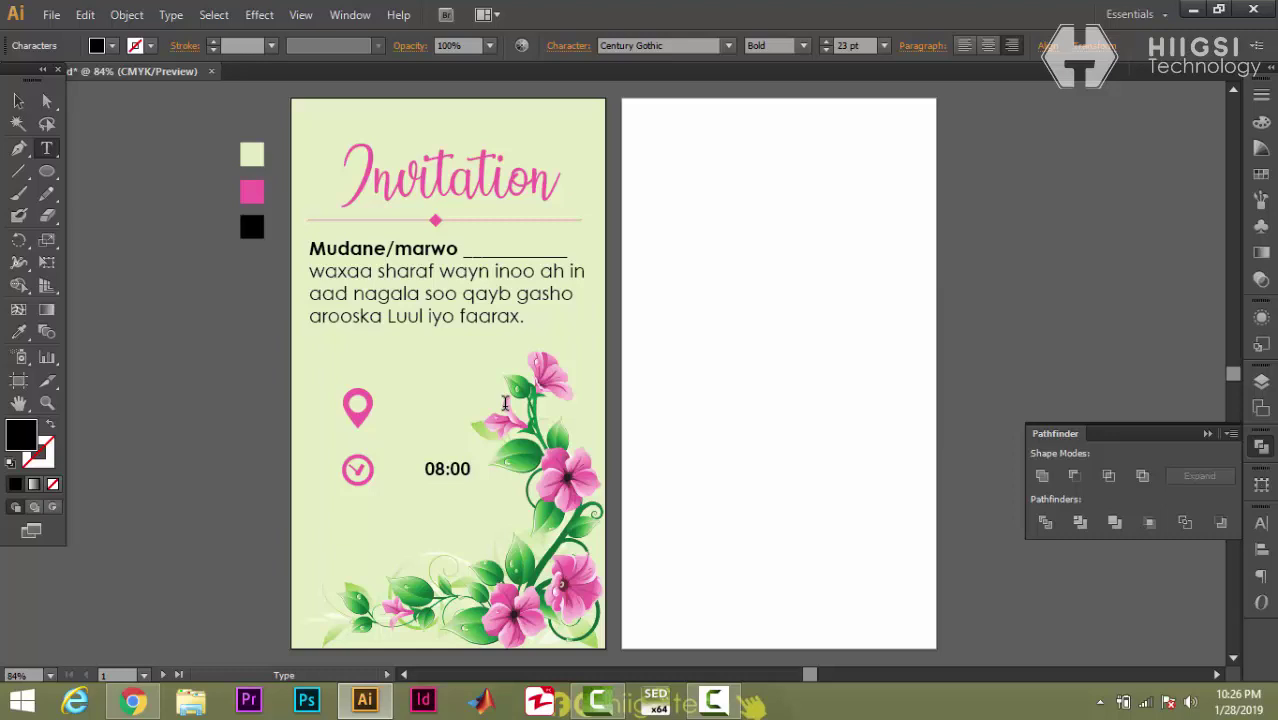
text(feb)
key(ctrl+shift+c)
text(02 2019)
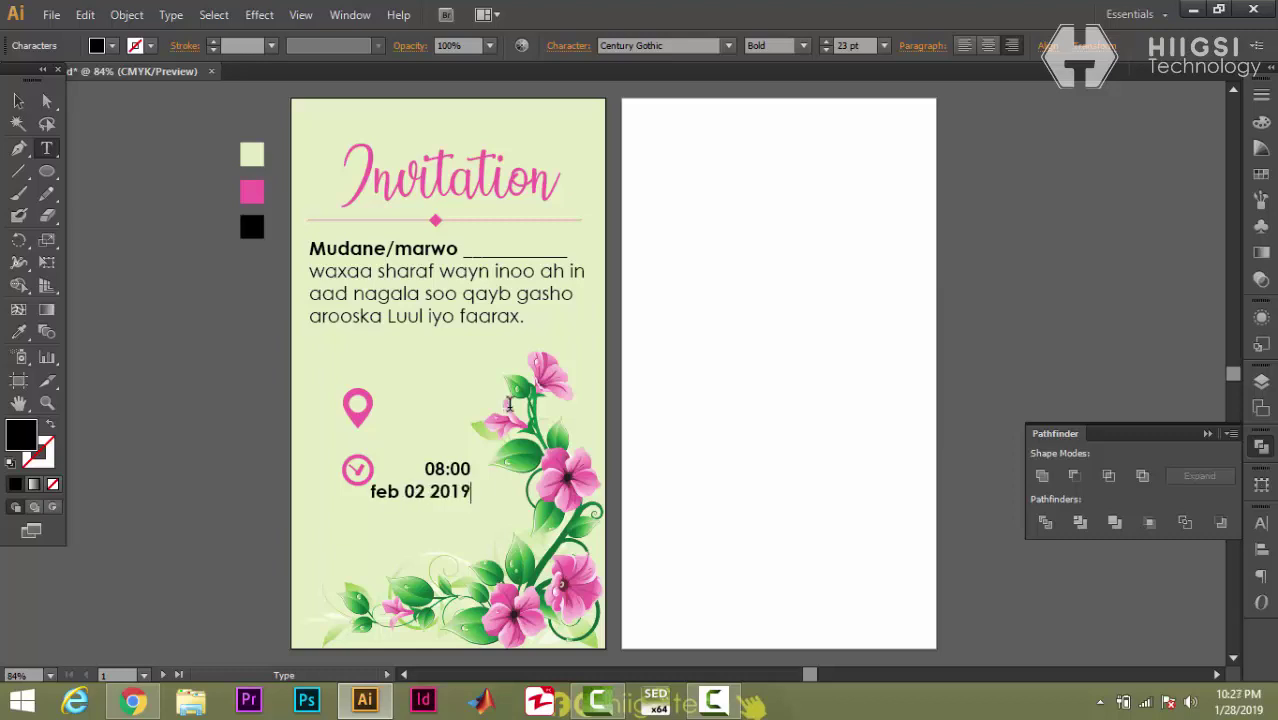
- Center-align the time and date text and move it left until it sits just beside the clock icon
drag(474, 491, 419, 465)
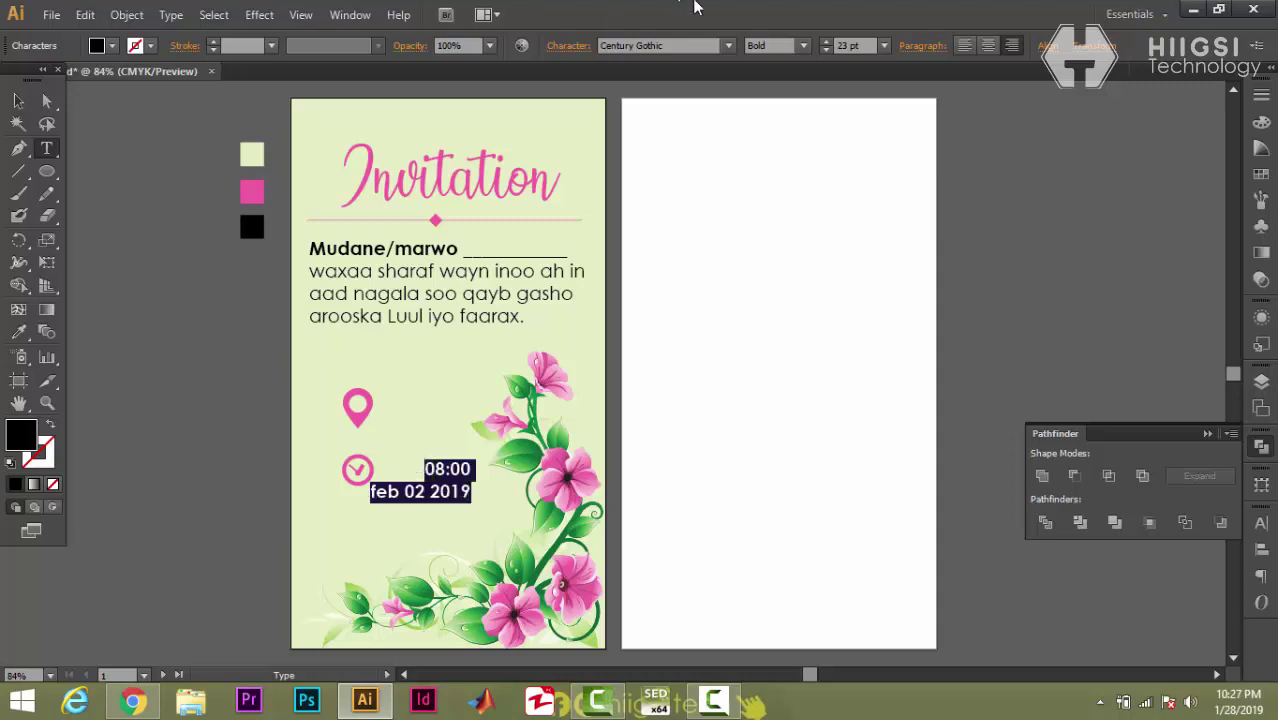
click(986, 45)
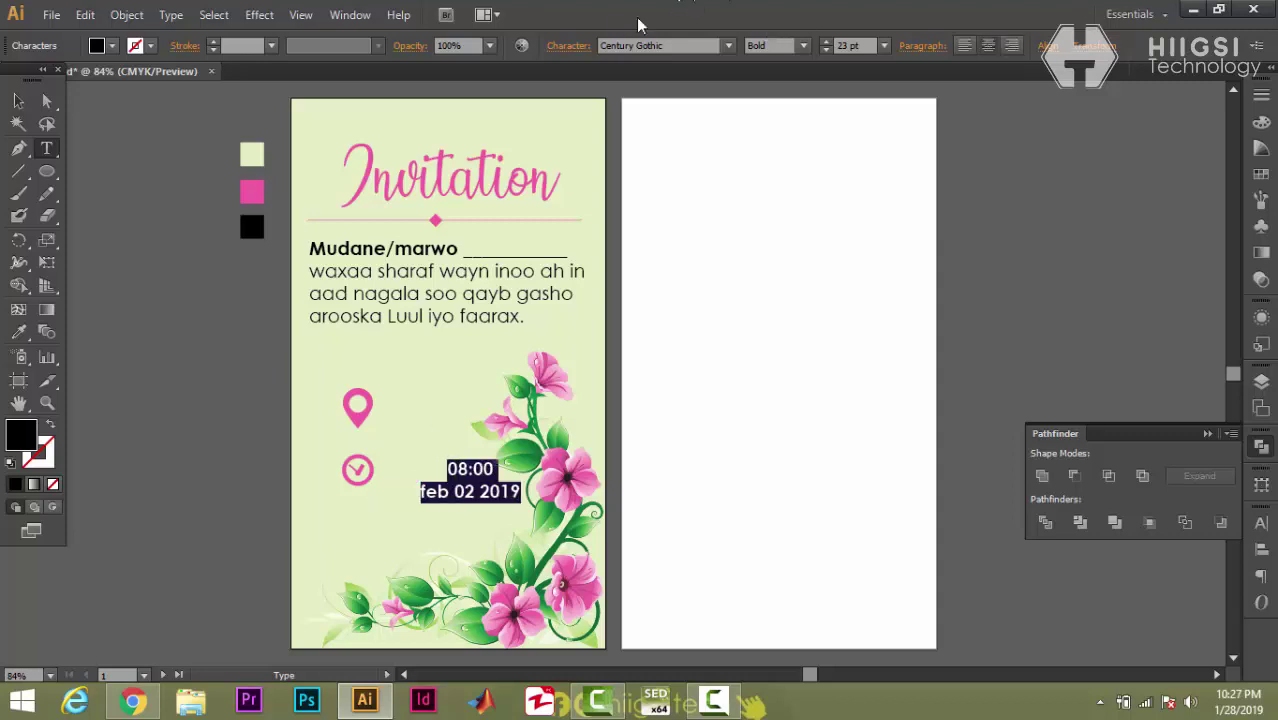
click(20, 100)
key(Left)
key(Left)
key(Left)
key(Left)
key(Left)
key(Left)
key(Left)
key(Left)
key(Left)
key(Left)
key(Left)
key(Left)
key(Left)
key(Left)
key(Left)
key(Left)
key(Left)
key(Left)
key(Left)
key(Left)
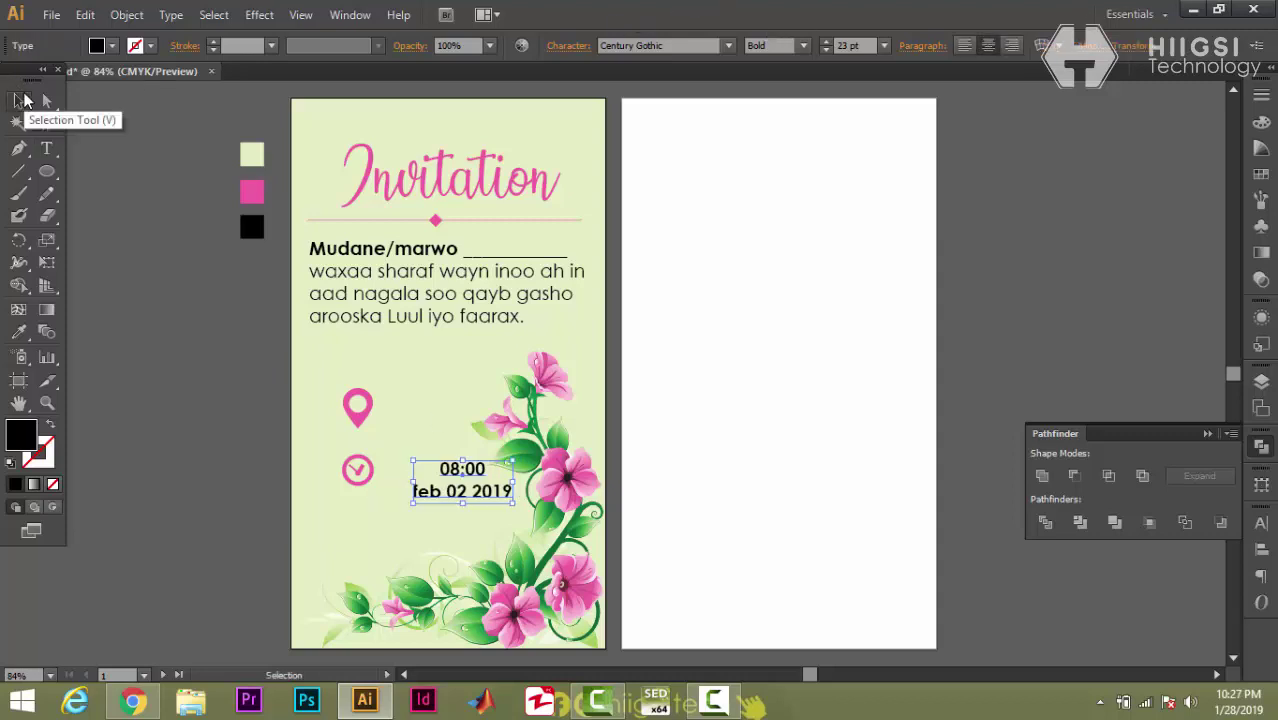
key(Left)
key(Left)
key(Left)
key(Left)
key(Left)
key(Left)
key(Left)
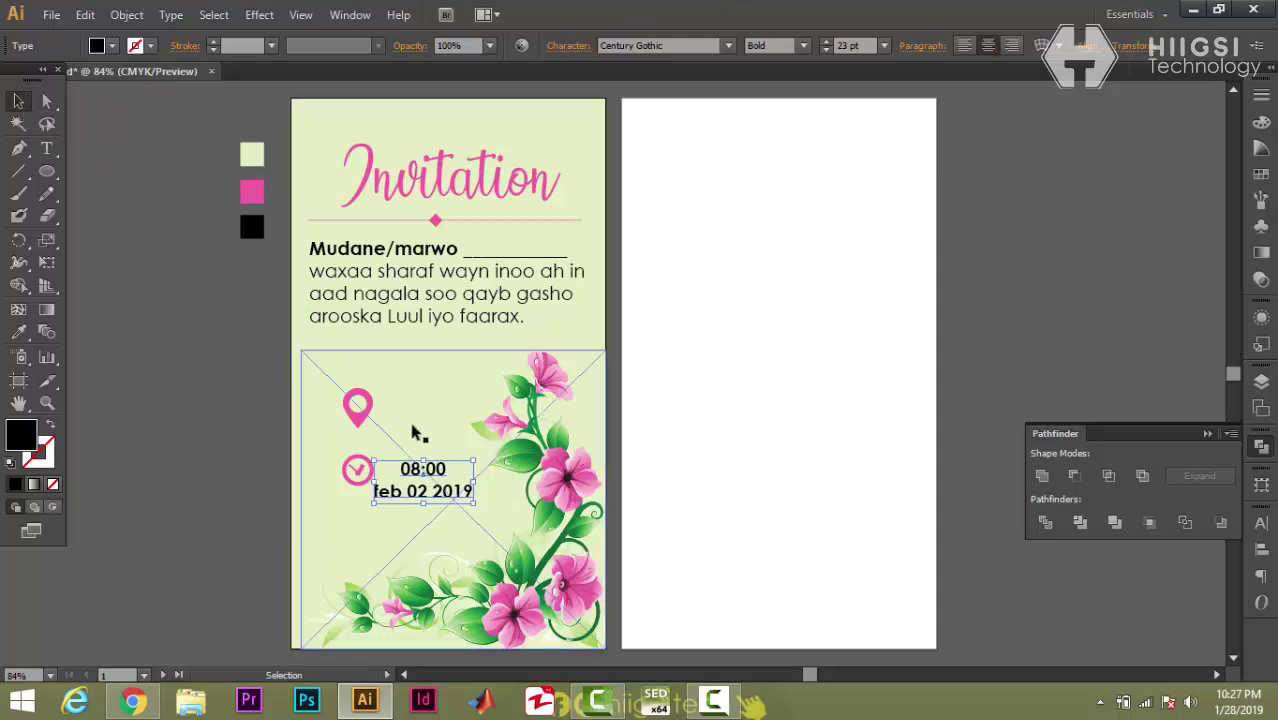
- Change the date line beside the clock icon to Regular weight and capitalize its month to read "Feb 02 2019"
double_click(438, 495)
drag(476, 491, 364, 498)
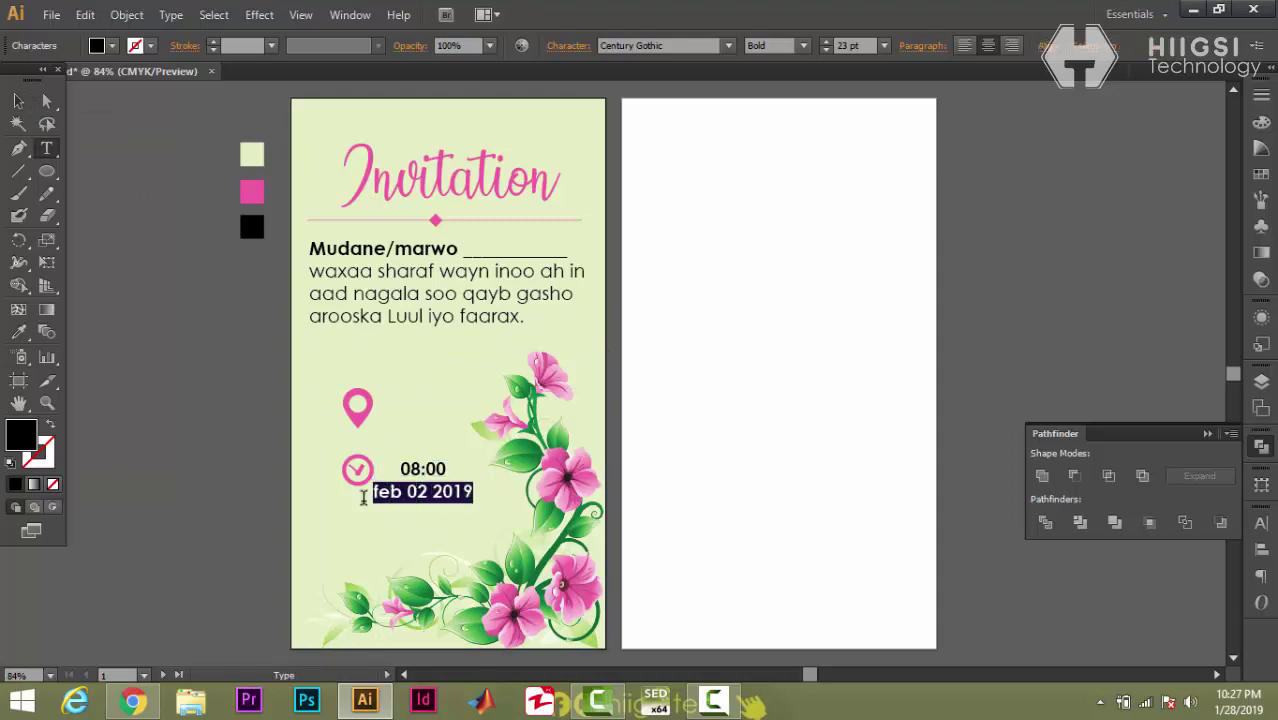
click(803, 45)
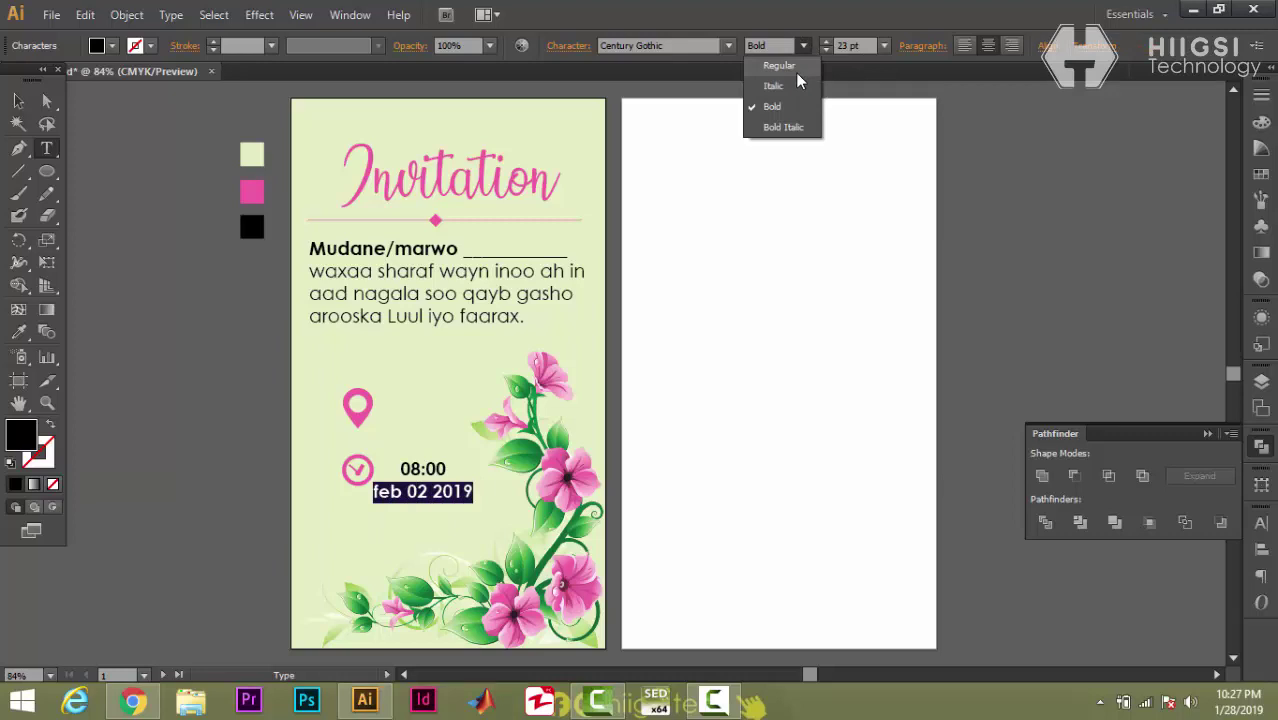
click(795, 70)
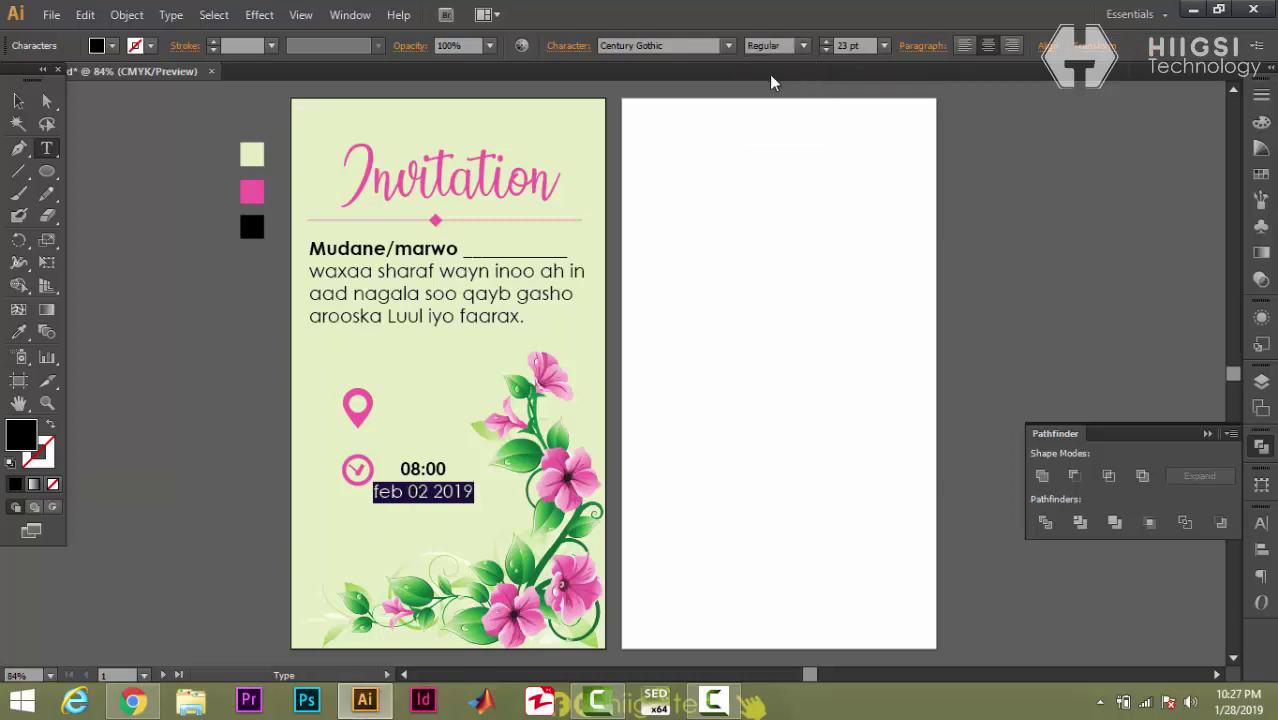
click(375, 492)
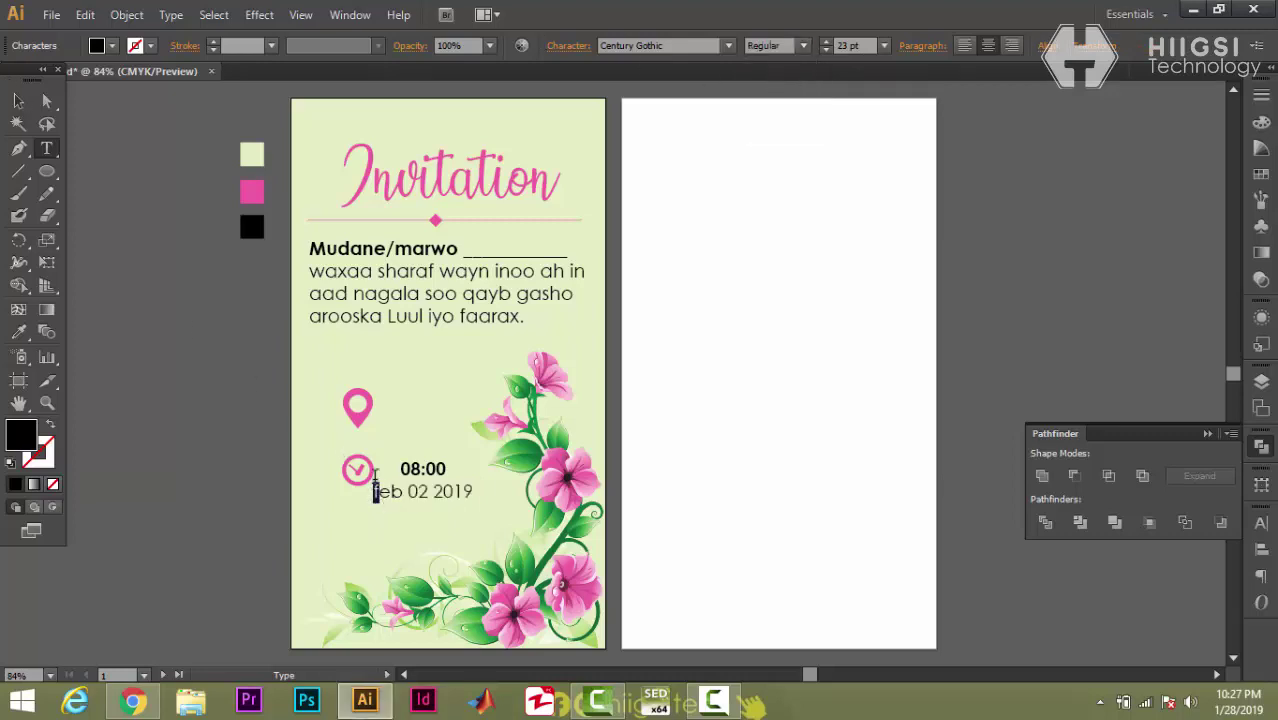
key(Delete)
text(F)
click(18, 101)
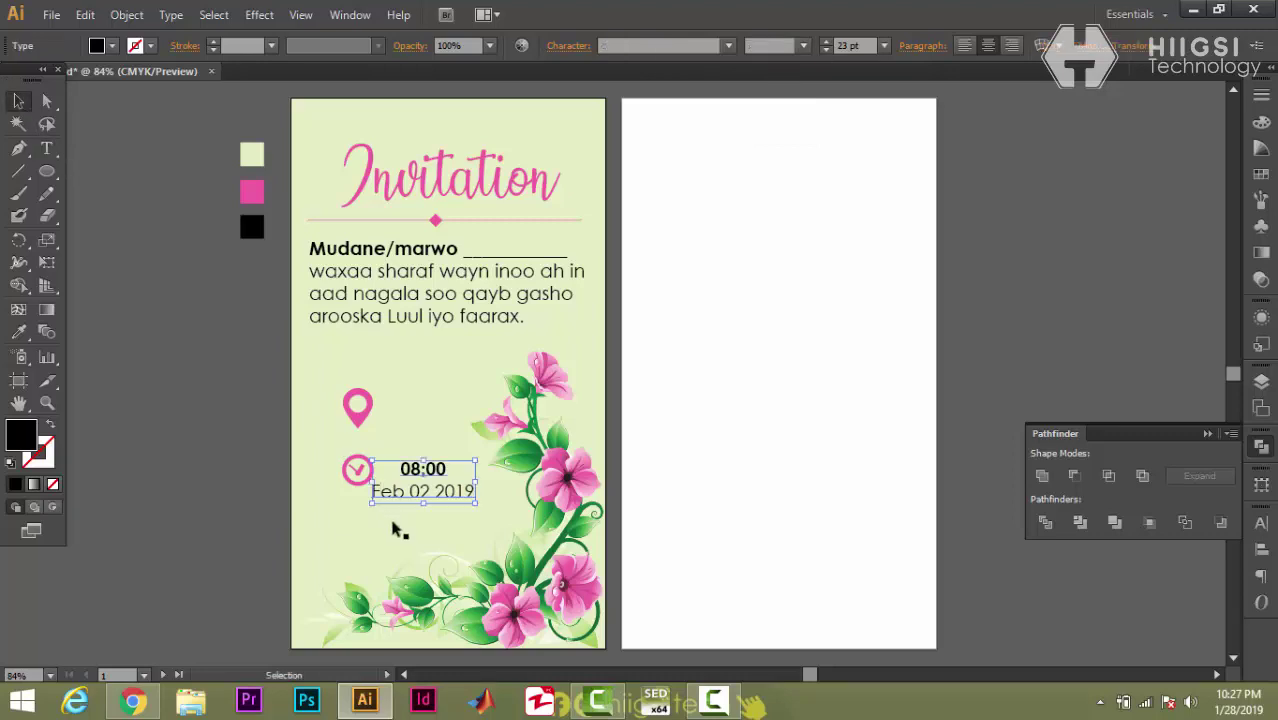
- Duplicate the time and date text beside the map pin and replace the copy's content with "Maansor"
drag(420, 481, 426, 420)
key(t)
click(424, 430)
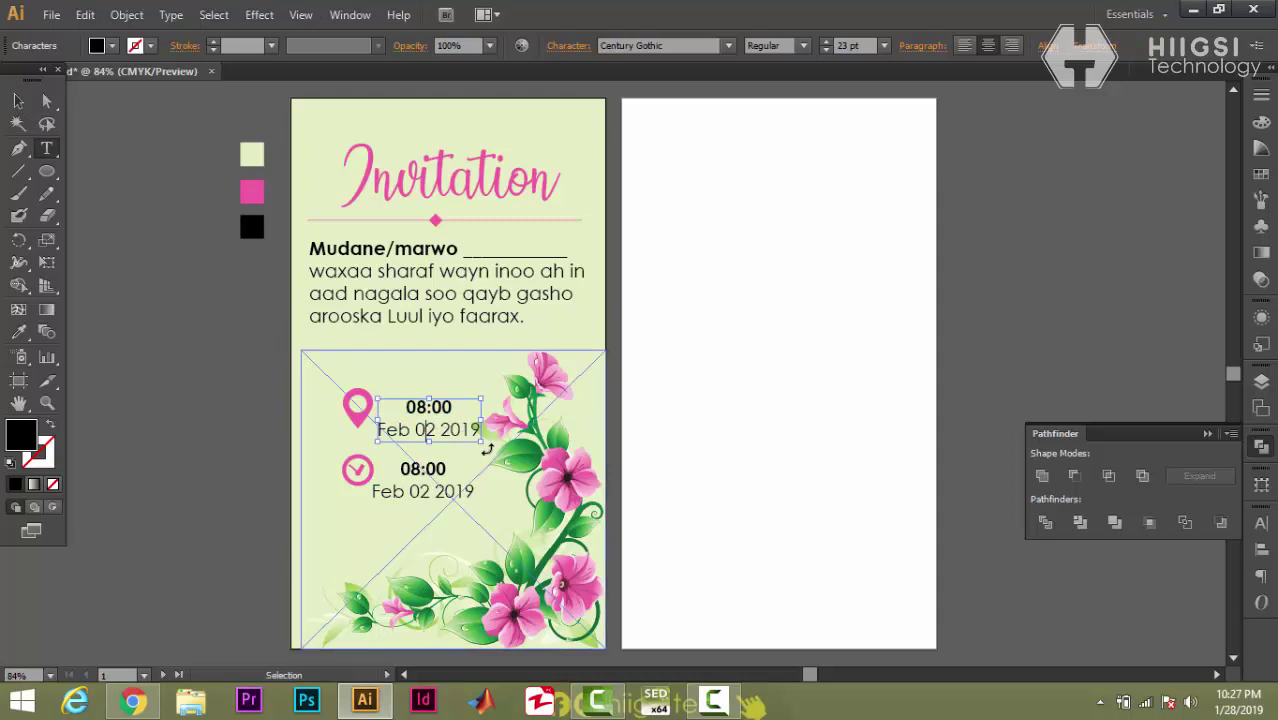
key(ctrl+a)
text(Ma)
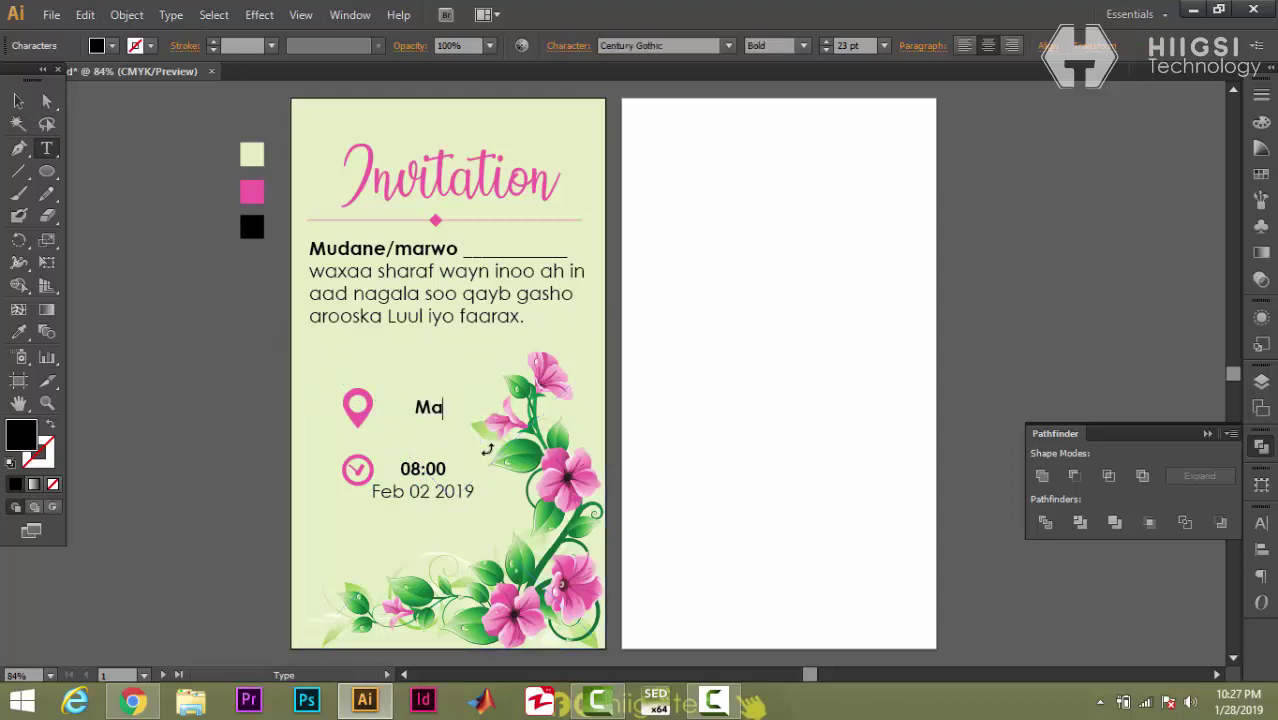
text(andoor)
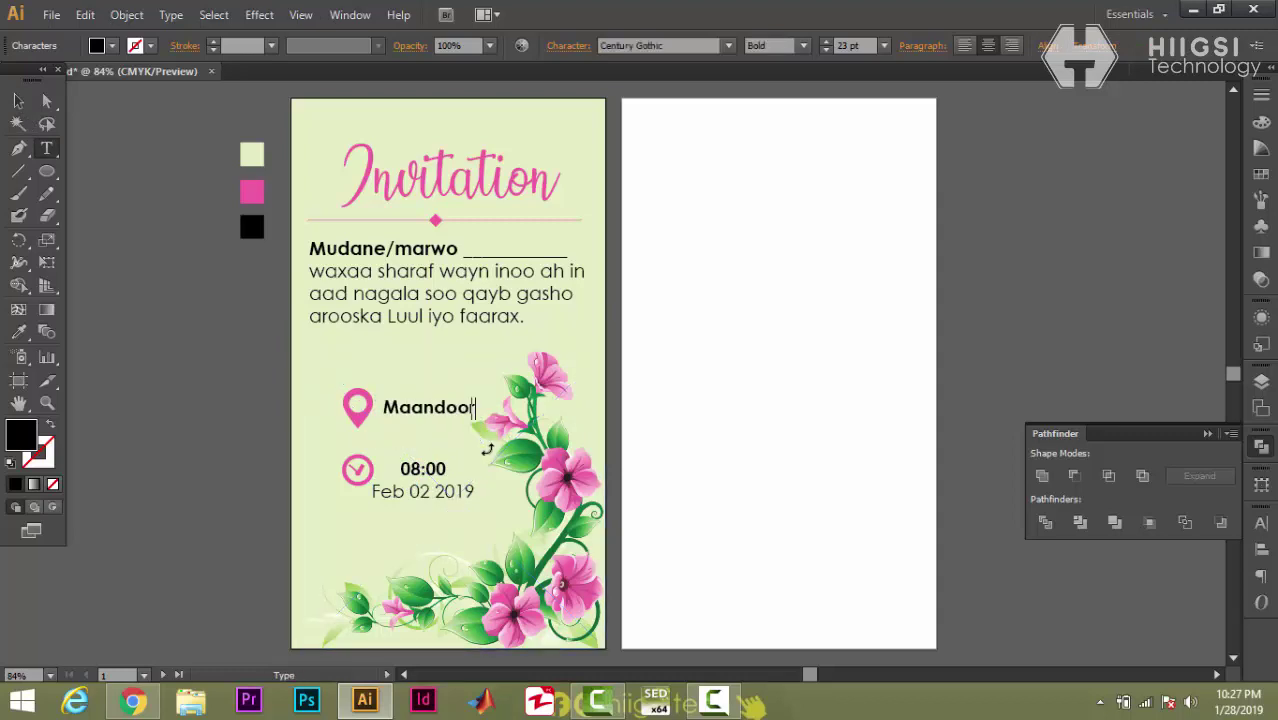
key(BackSpace)
key(BackSpace)
key(BackSpace)
key(BackSpace)
text(sor)
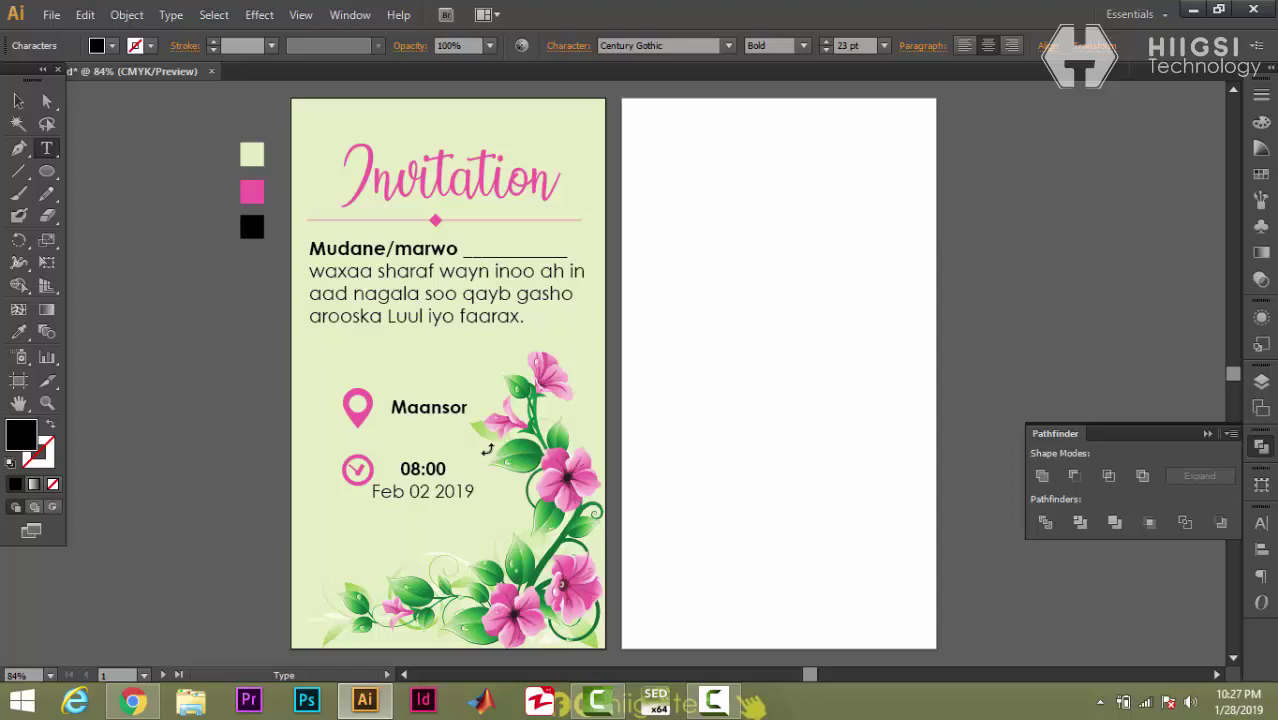
- Add "hotel" as a second line under "Maansor" and deselect the text
text(hore)
key(BackSpace)
key(BackSpace)
text(tel)
click(18, 101)
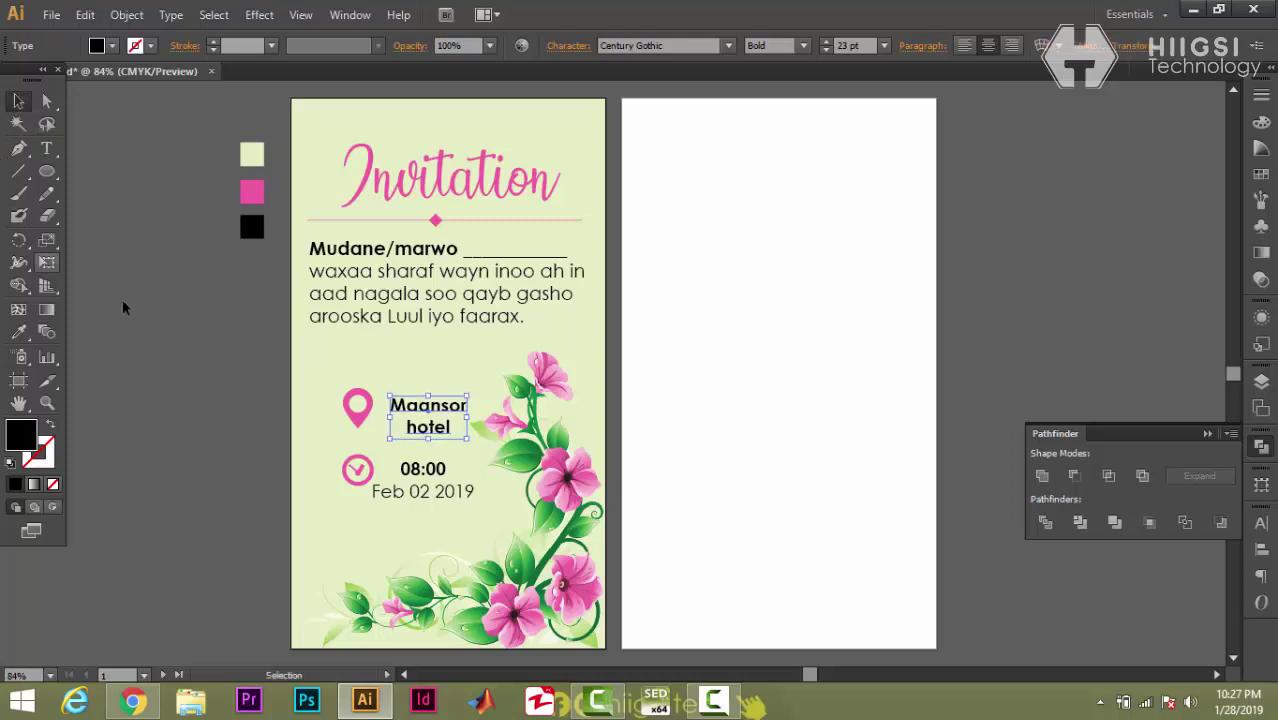
click(190, 327)
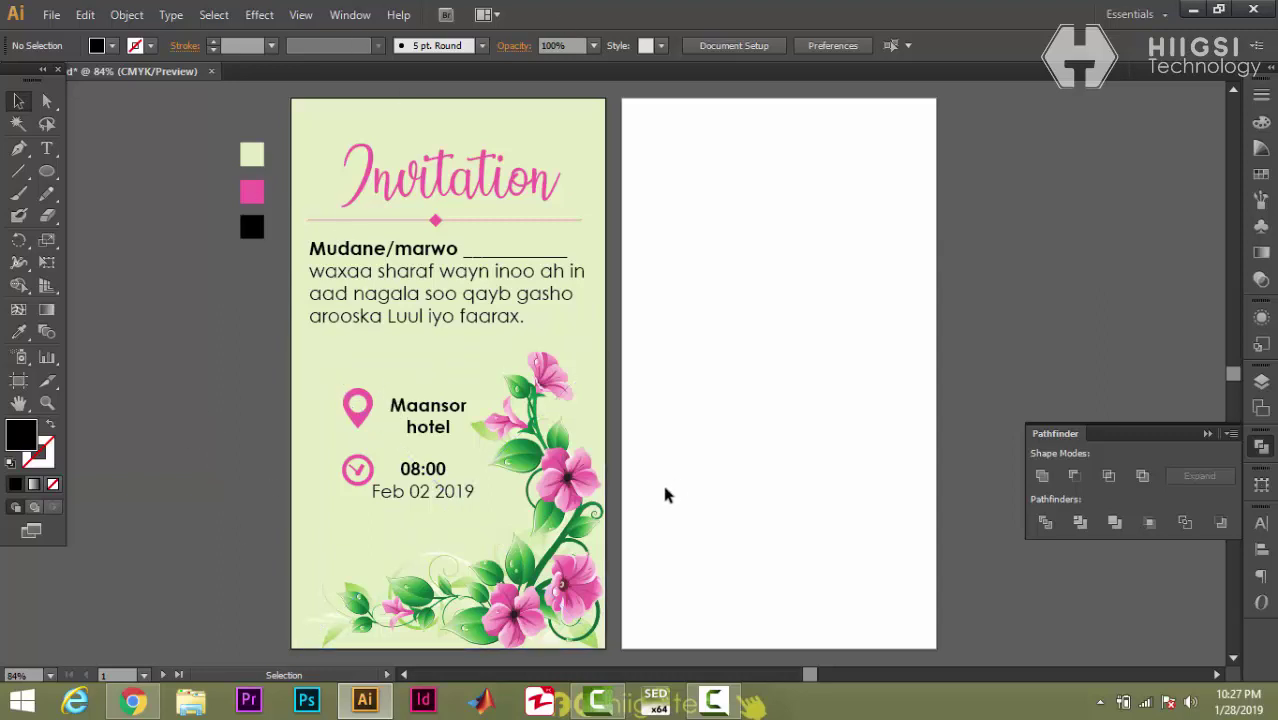
- Copy the green background and flower image onto the second artboard, then collapse the Pathfinder panel
click(850, 255)
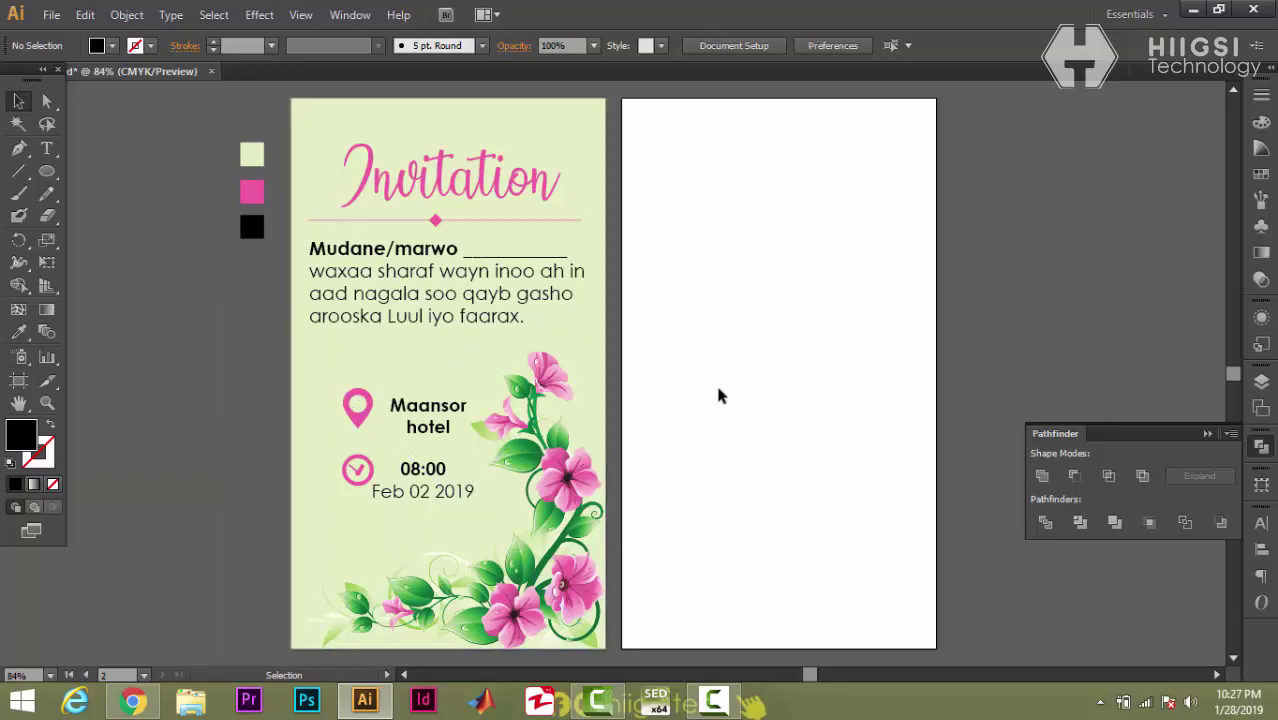
click(556, 116)
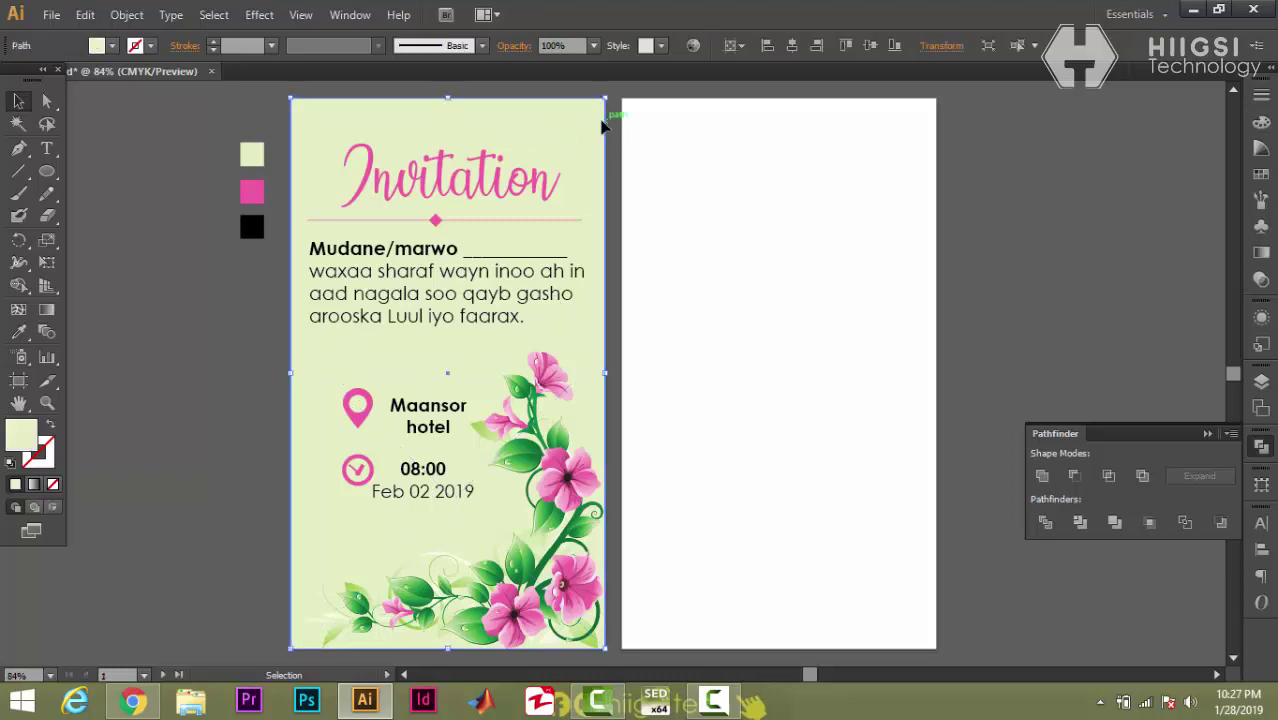
shift+click(588, 562)
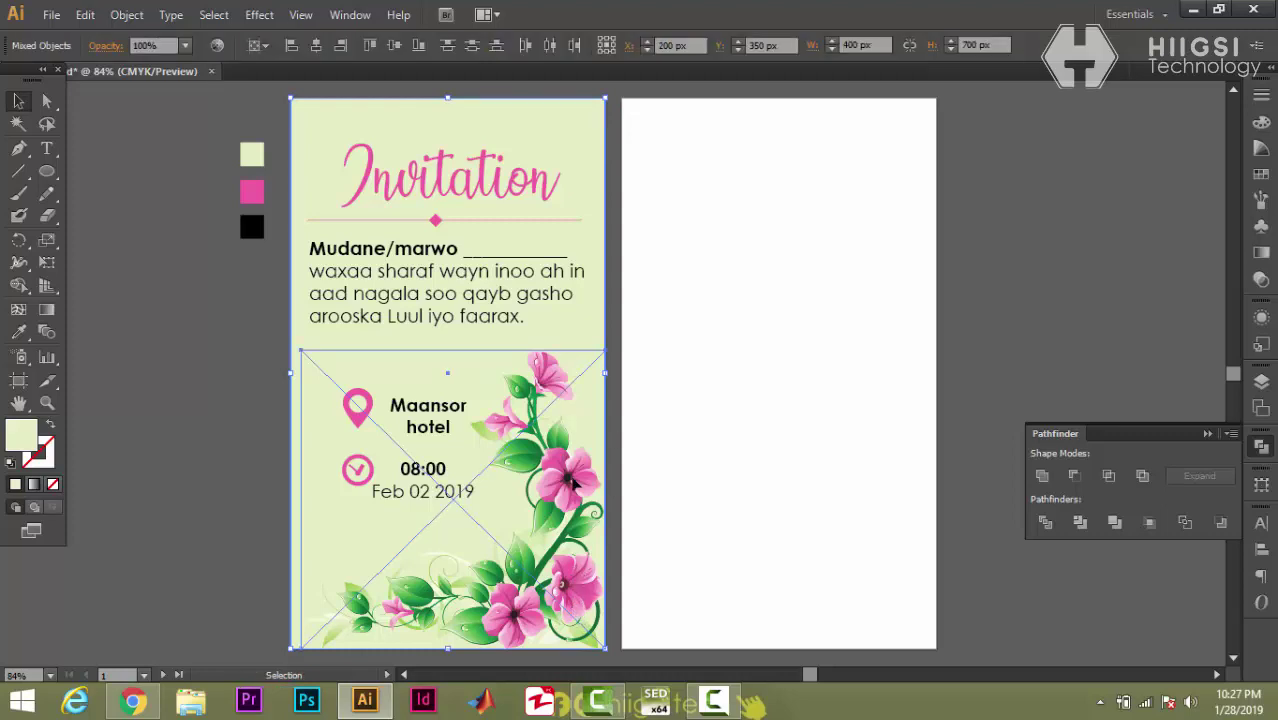
drag(565, 481, 896, 483)
click(955, 297)
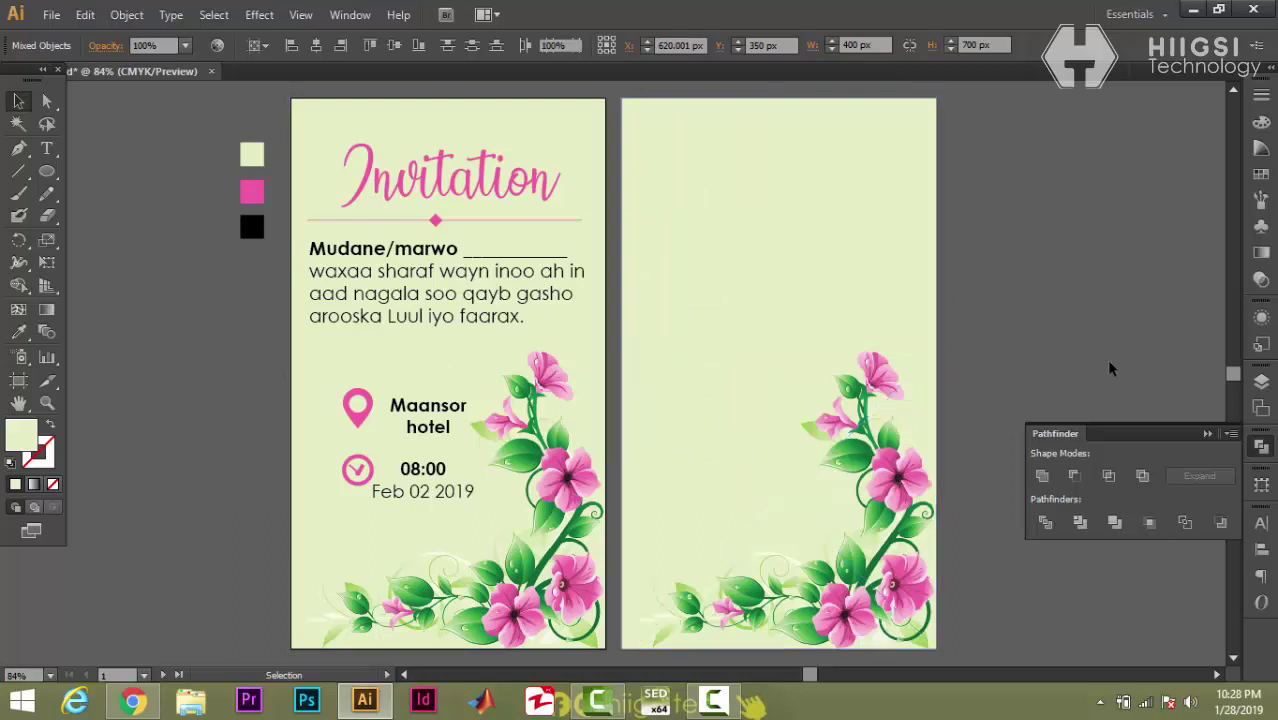
click(1206, 434)
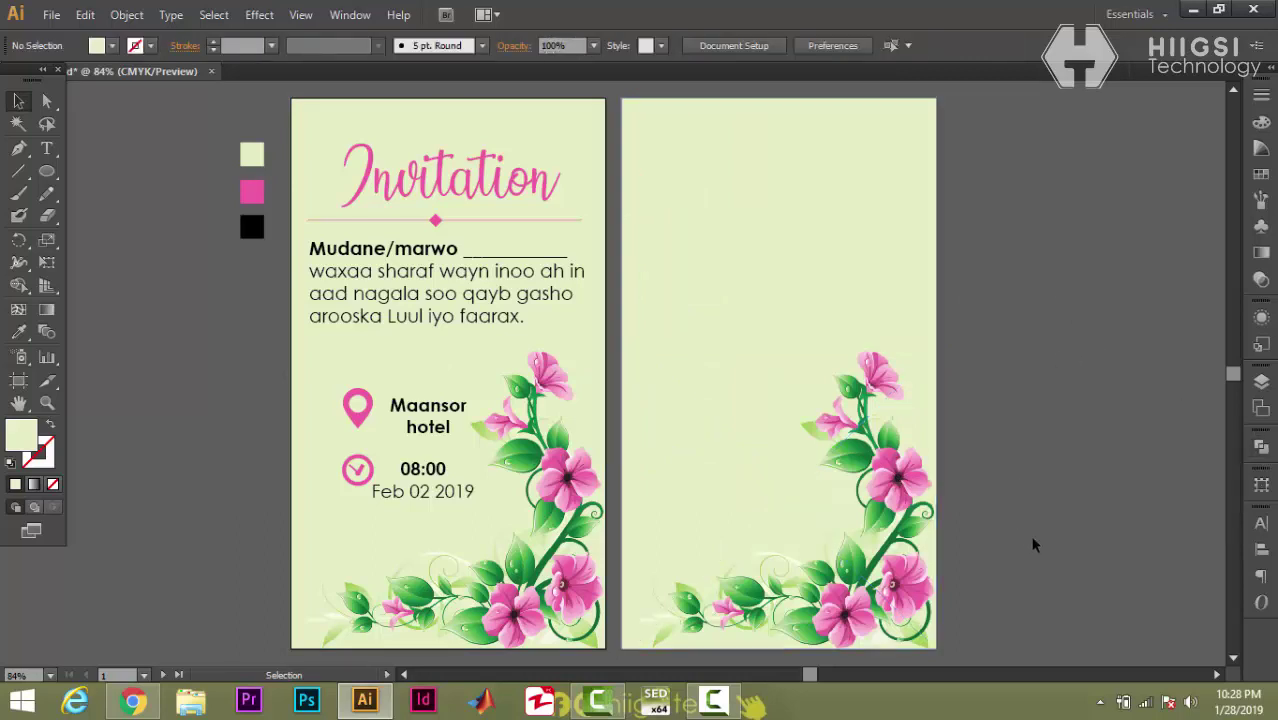
- Duplicate the second artboard's flower image, rotate the copy 180°, and fit it into the artboard's upper-left corner at about two-thirds size
click(876, 574)
key(ctrl)
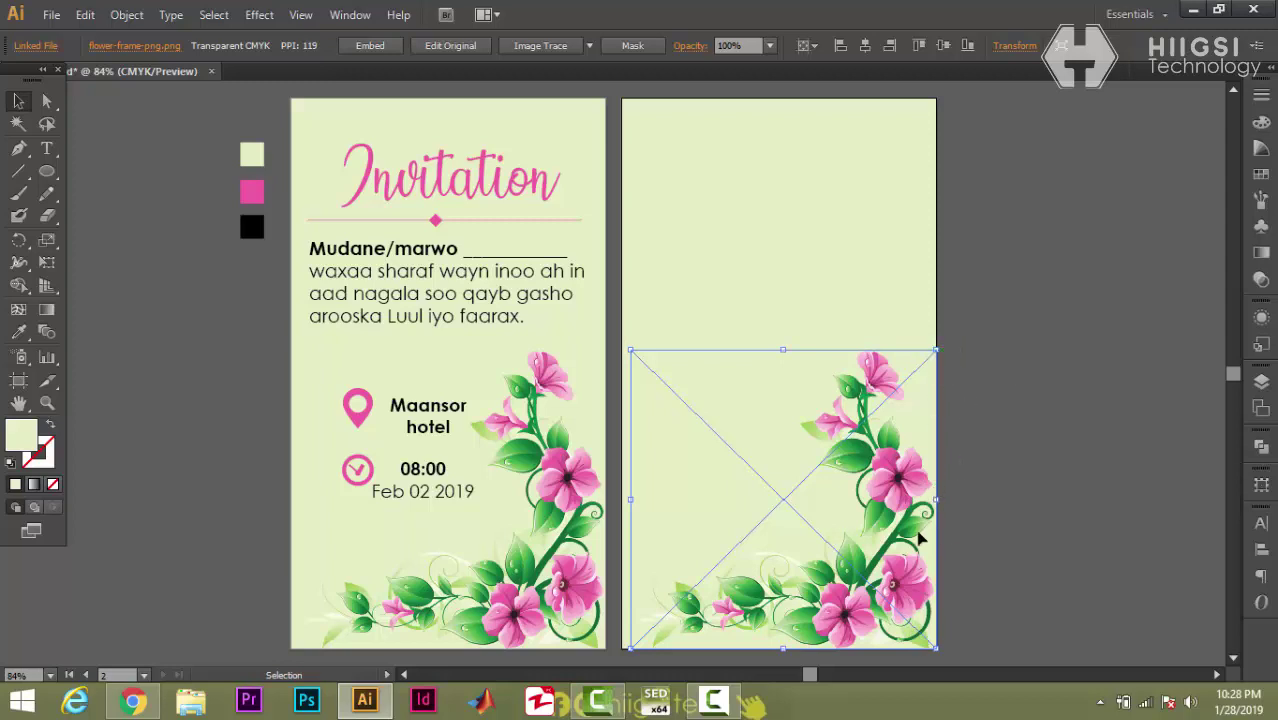
drag(870, 348, 921, 398)
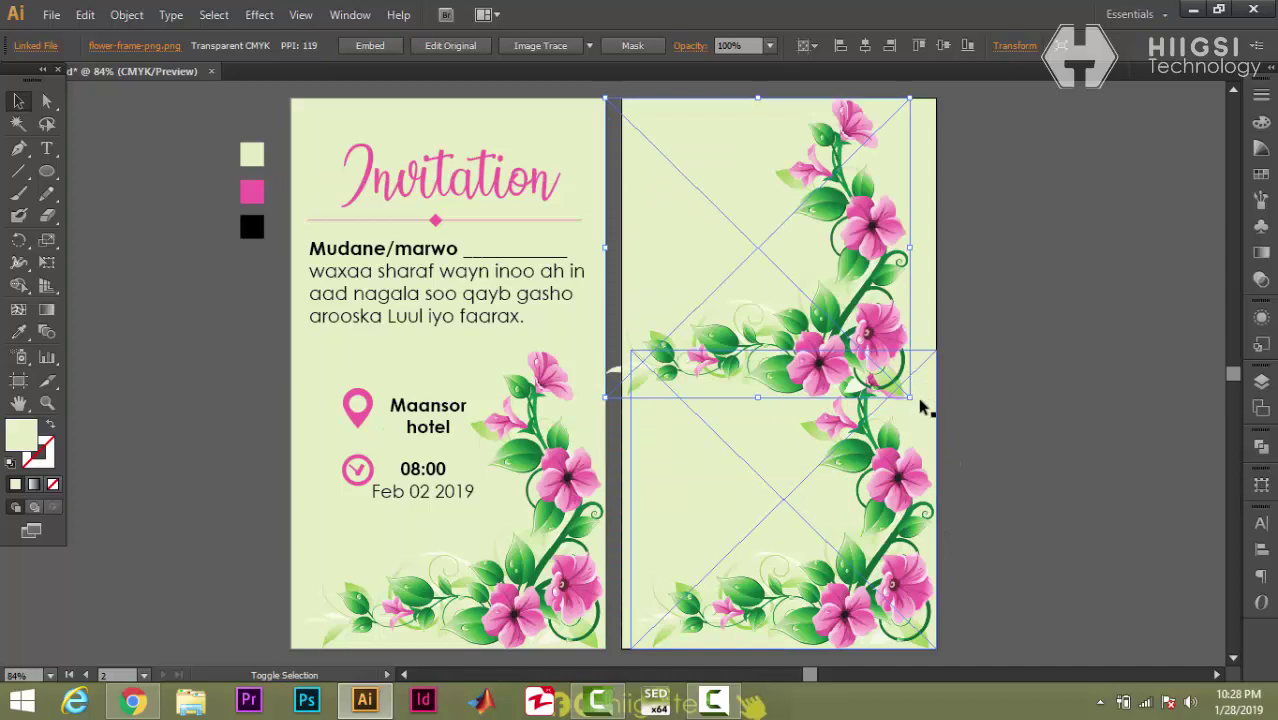
drag(656, 395, 707, 200)
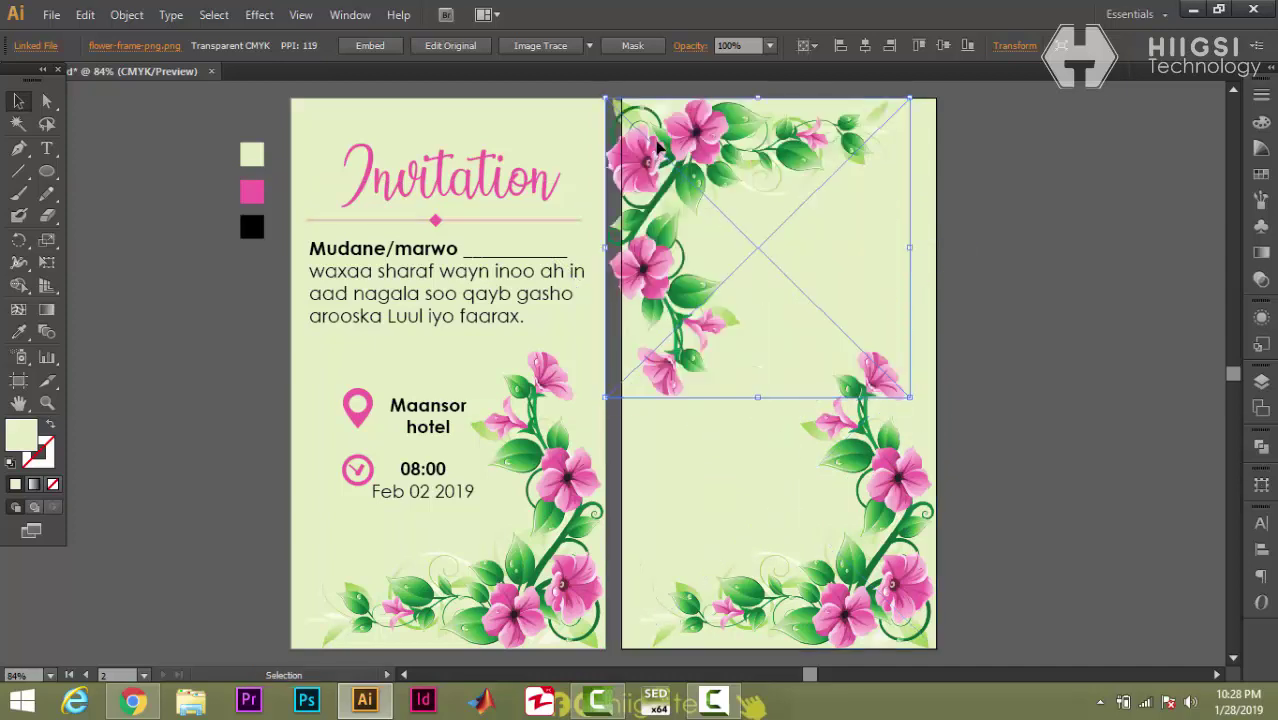
drag(657, 149, 689, 148)
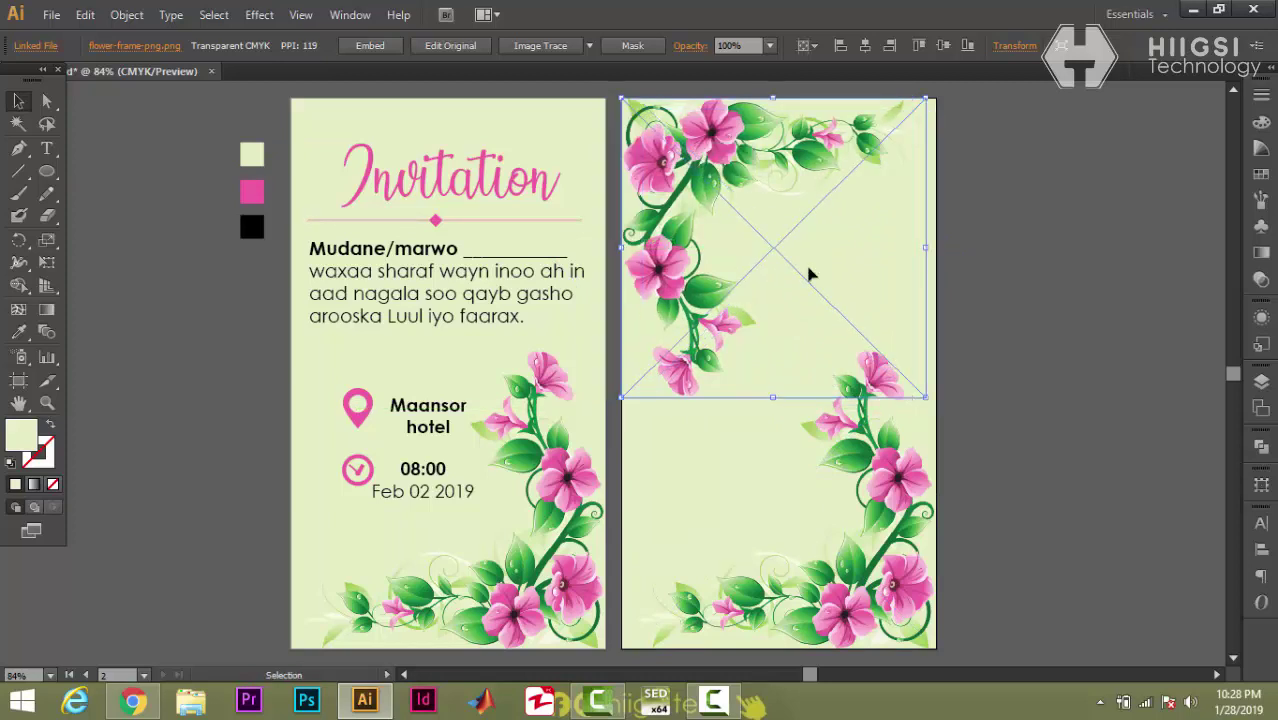
drag(929, 401, 829, 288)
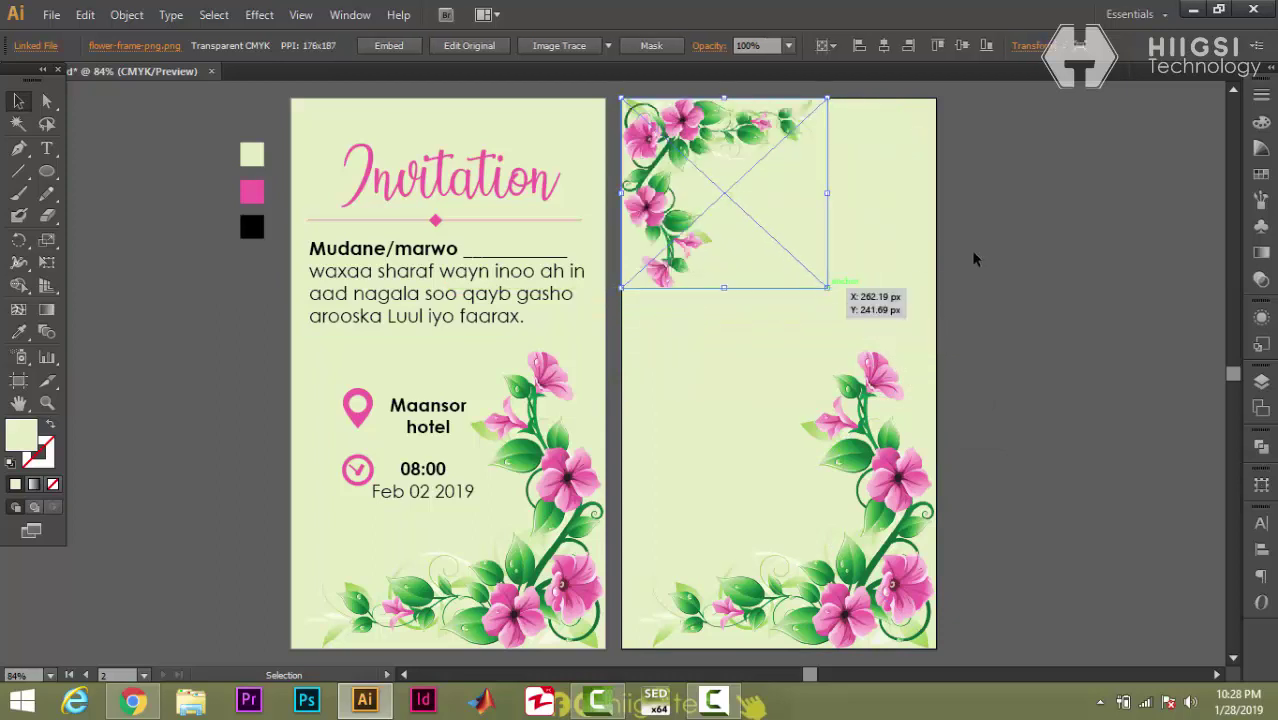
click(1032, 248)
- Set the opacity of the small flower image in the second artboard's upper-left corner to 40%
click(681, 220)
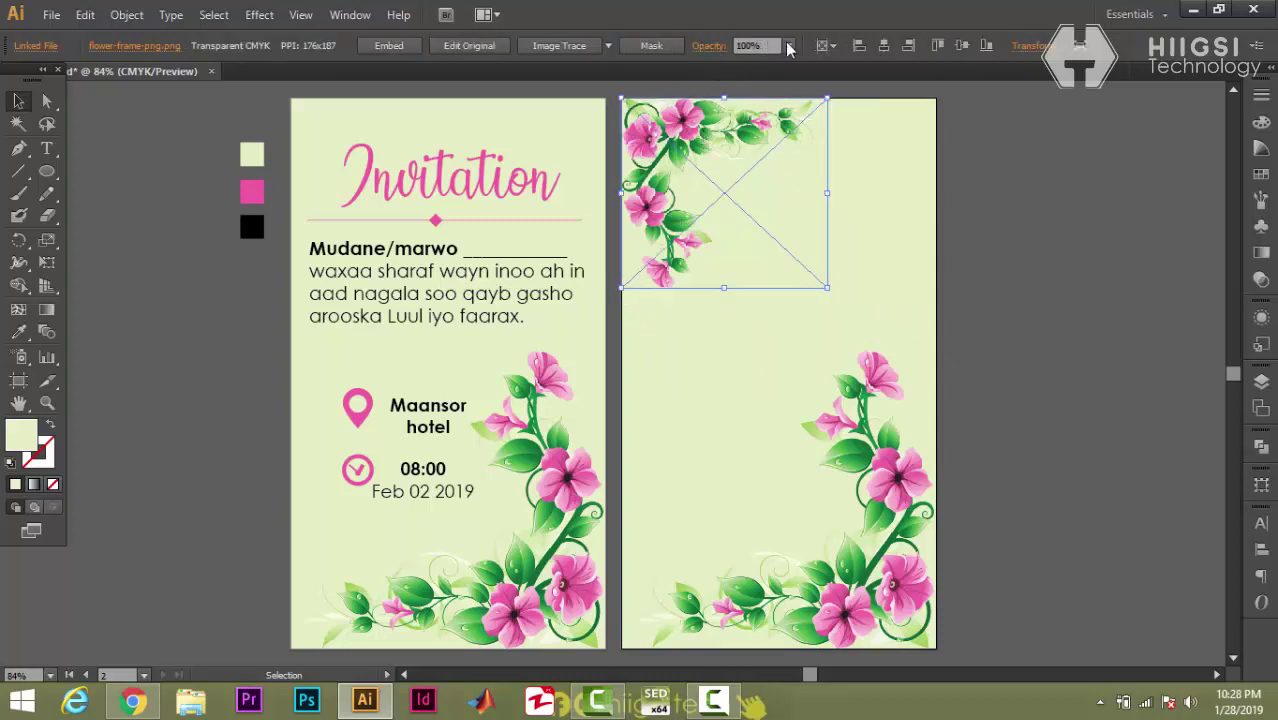
click(788, 46)
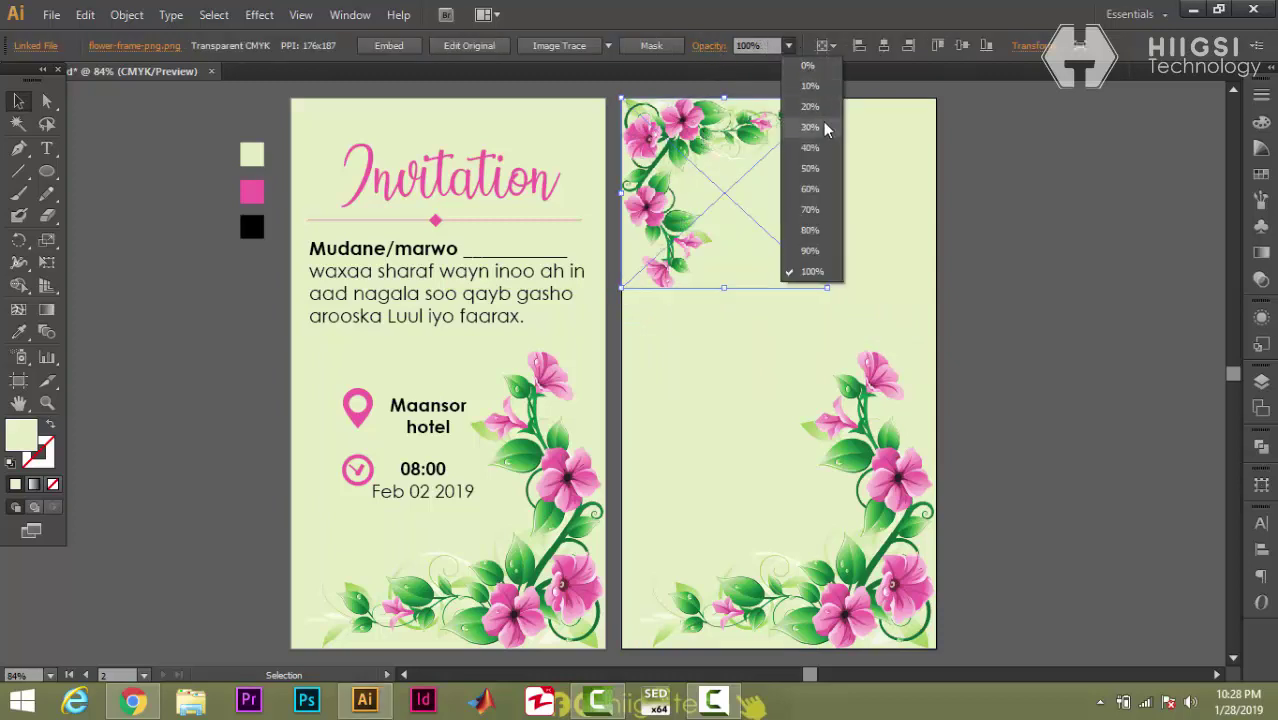
click(811, 107)
click(786, 48)
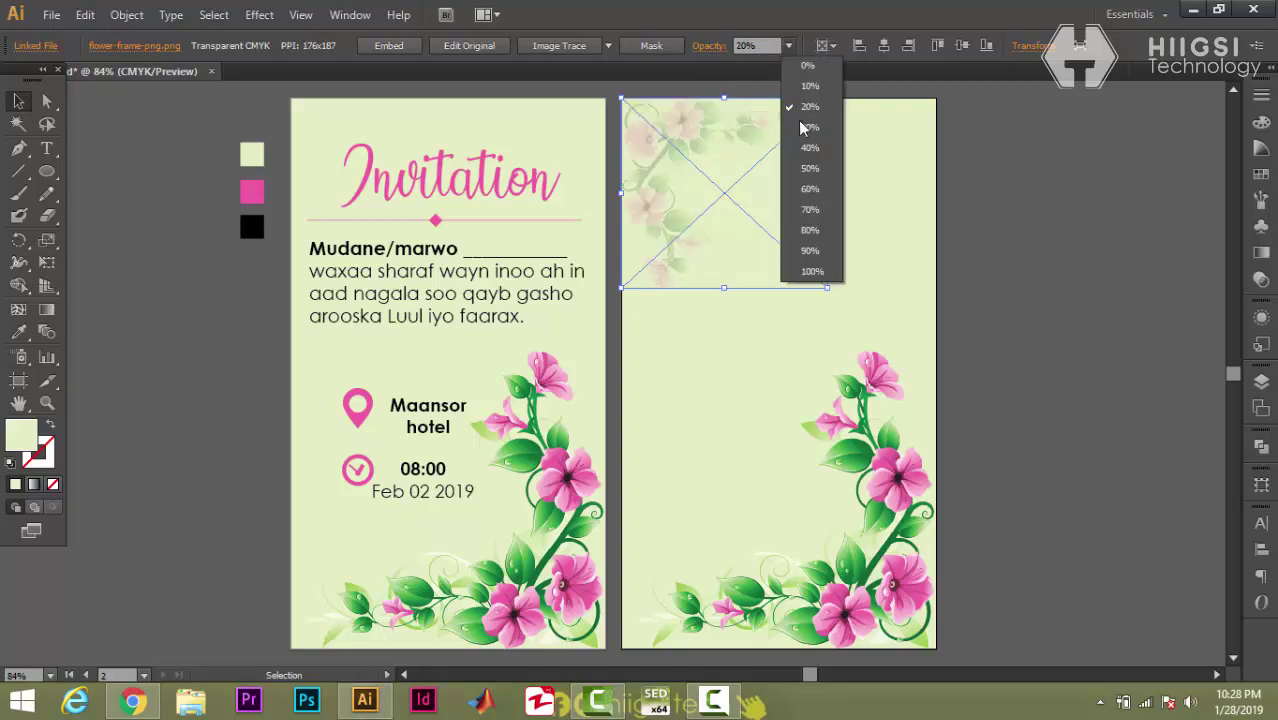
click(810, 150)
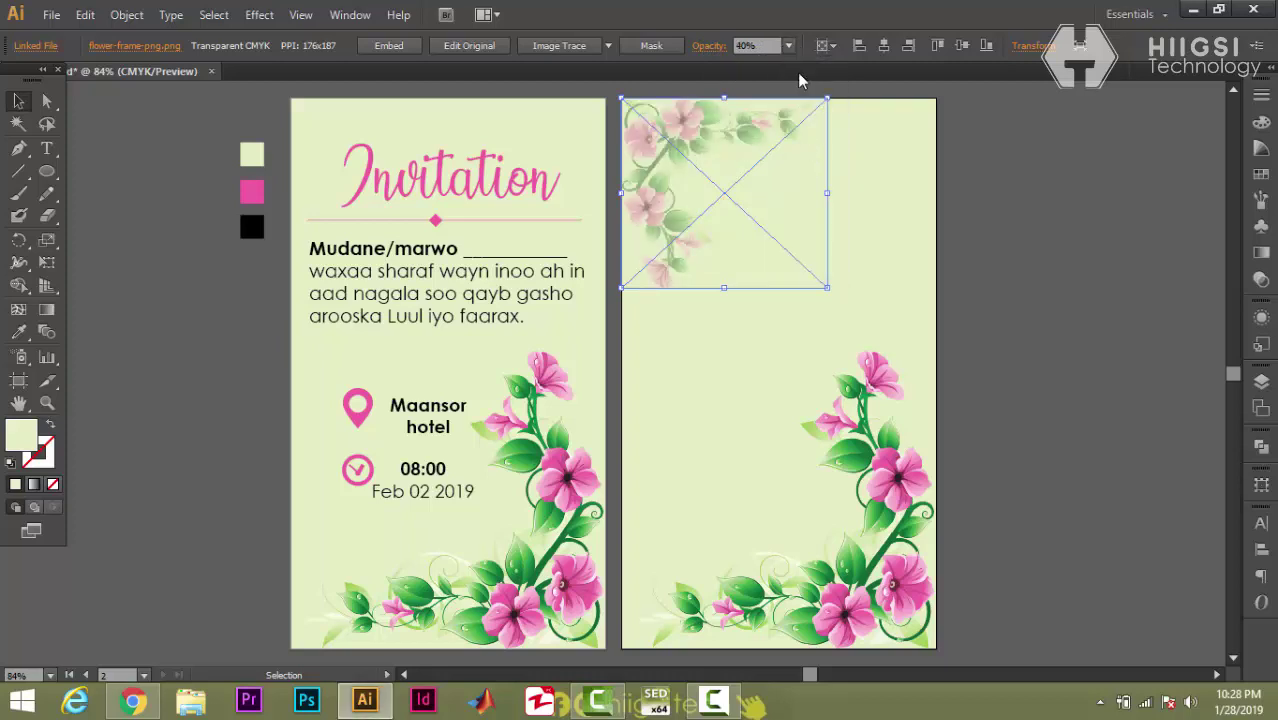
click(1063, 321)
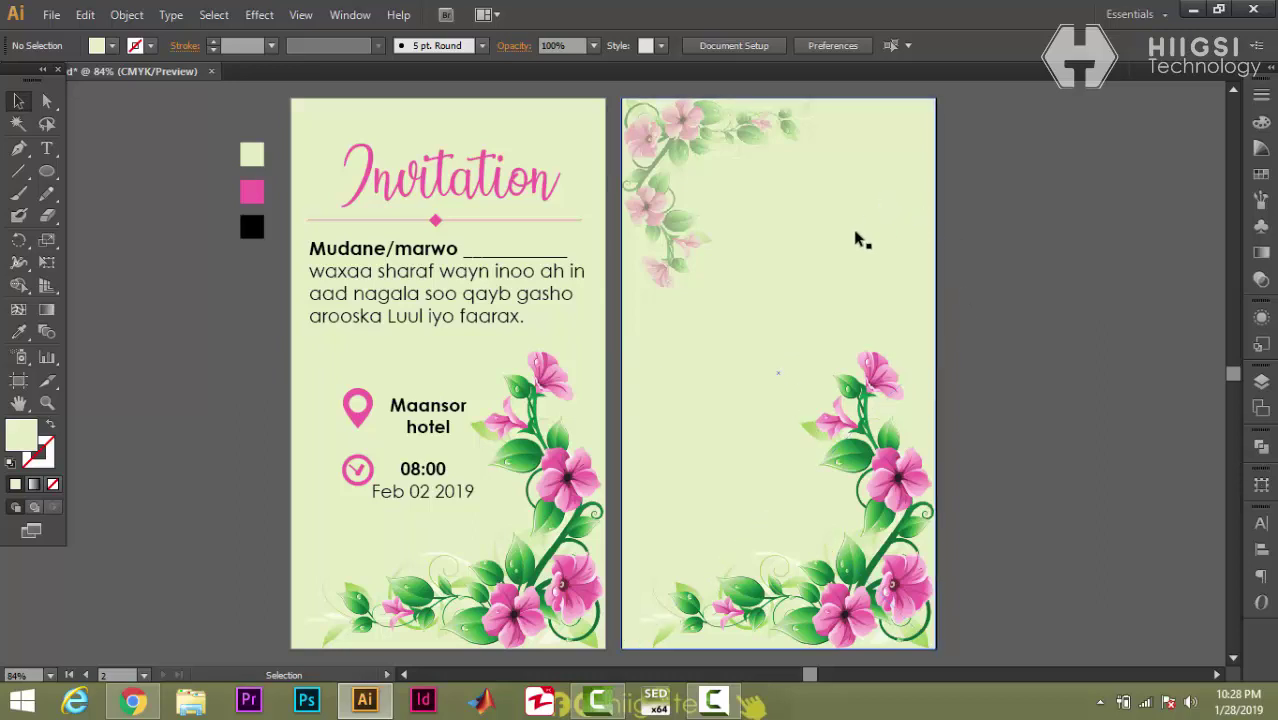
- Add the bride's first name as text on the upper part of the second artboard and enlarge it to about 101 pt
click(46, 148)
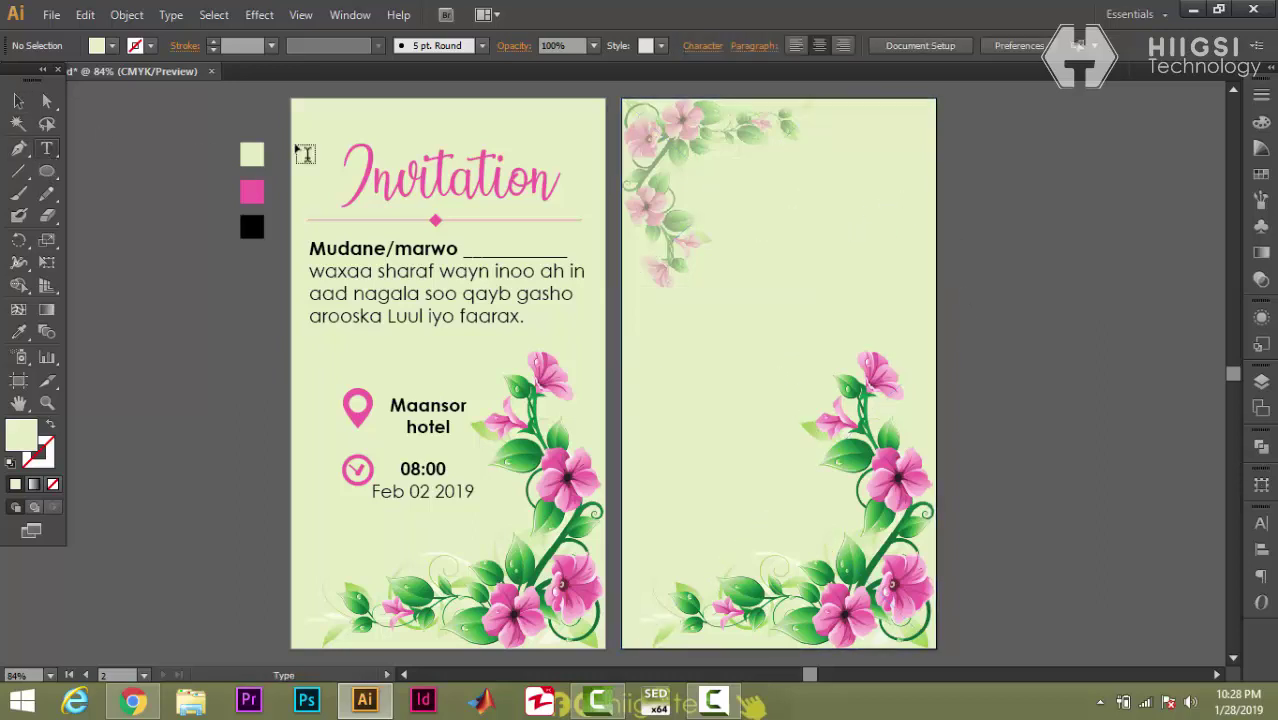
click(804, 199)
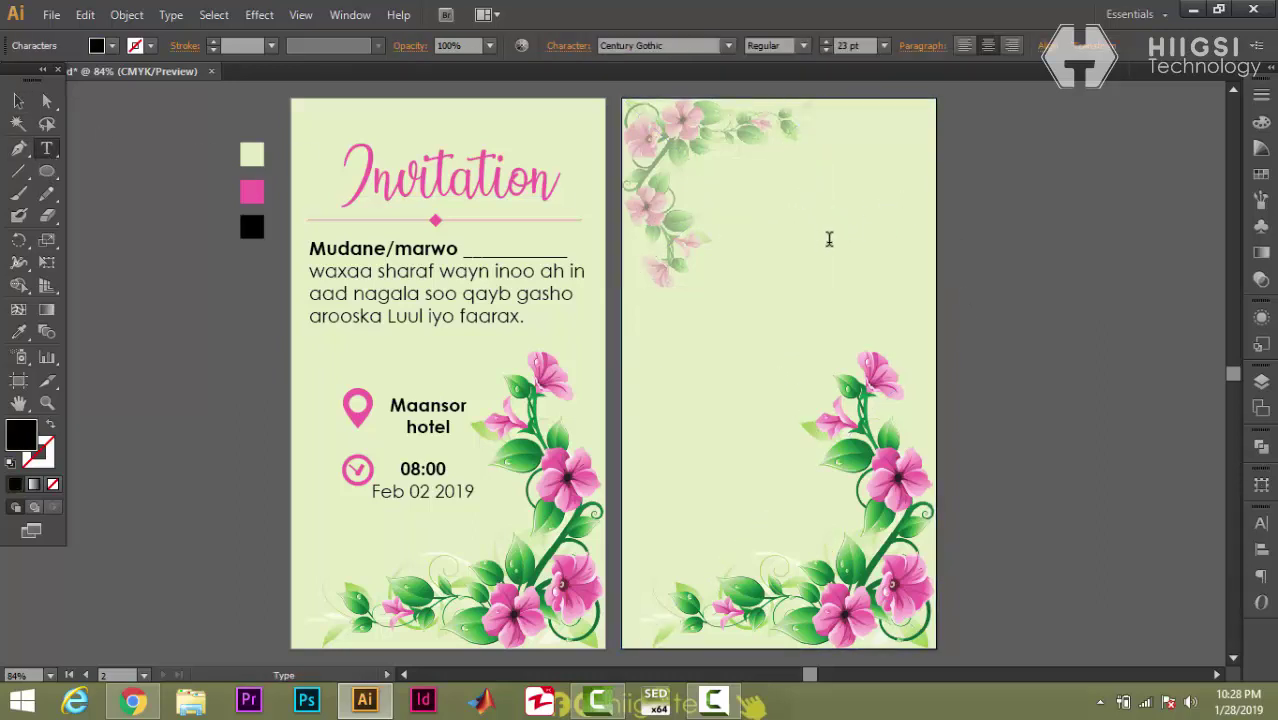
text(Luul)
click(18, 101)
click(800, 193)
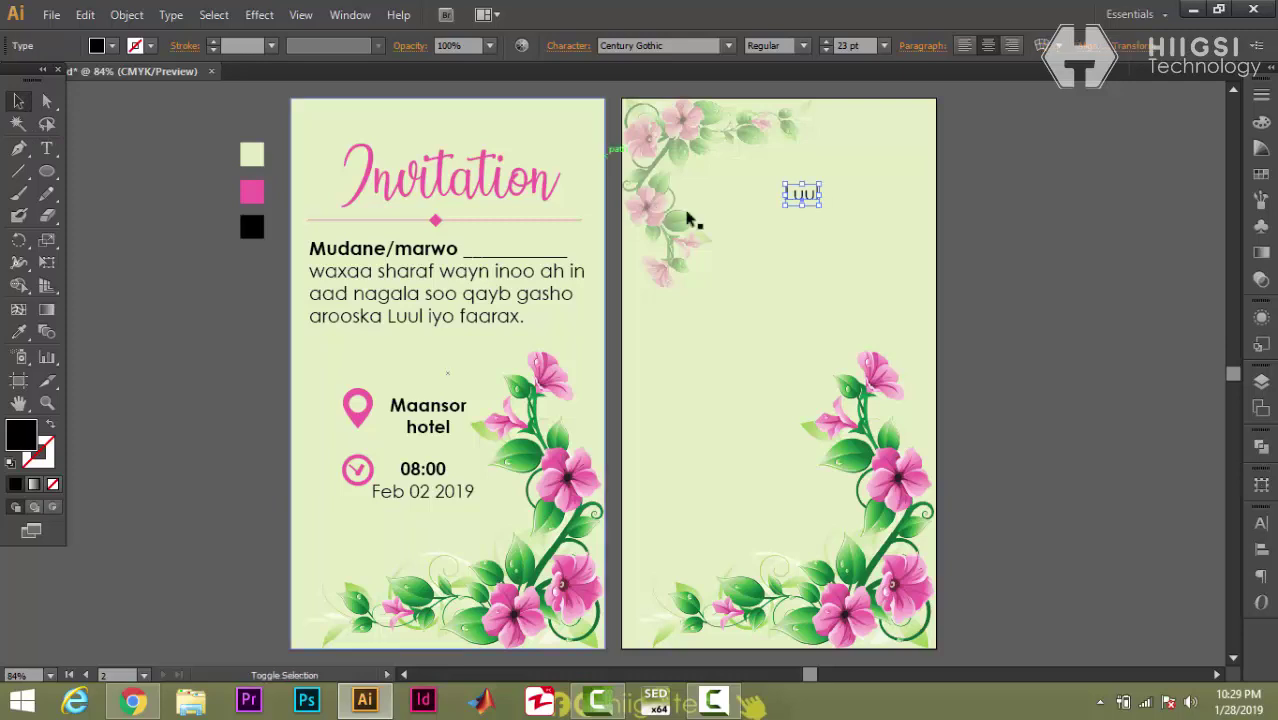
shift+click(693, 214)
drag(819, 205, 877, 240)
drag(801, 209, 819, 213)
- Set the bride's name in the Countryside font, scale it down to about 81 pt, and place it beside the faded flowers
drag(660, 45, 686, 45)
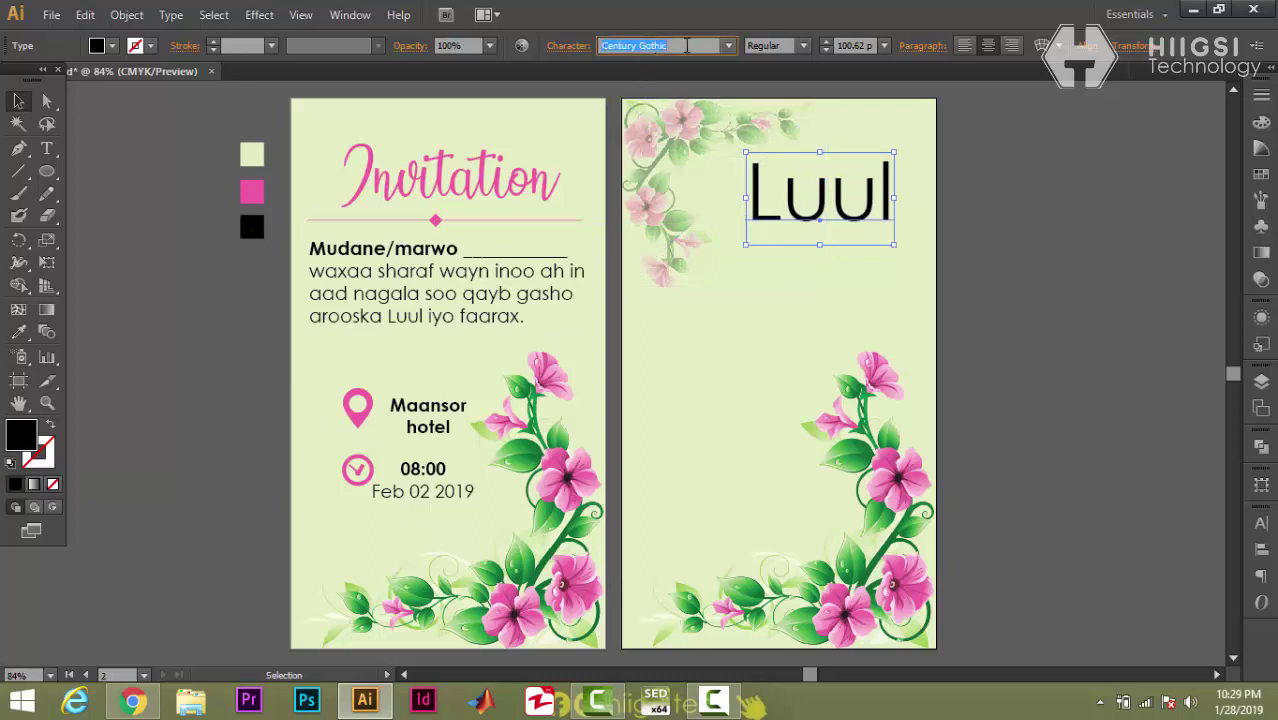
text(co)
key(Return)
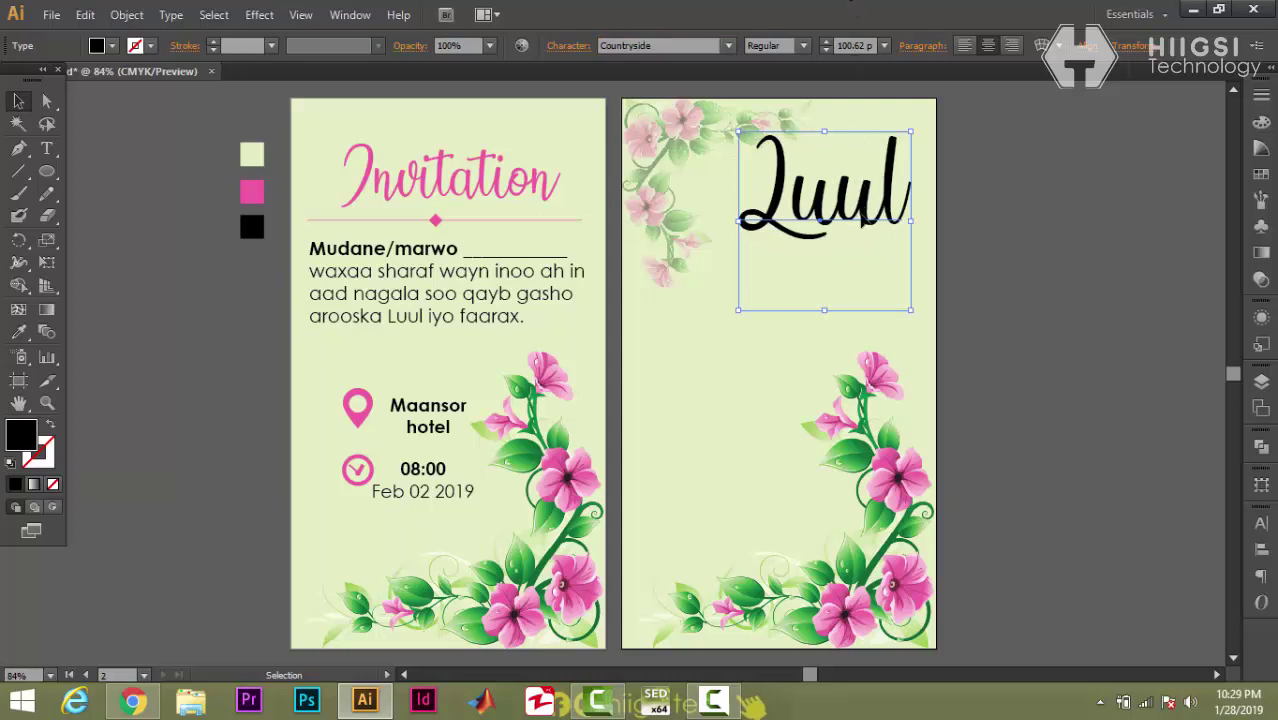
drag(853, 205, 853, 227)
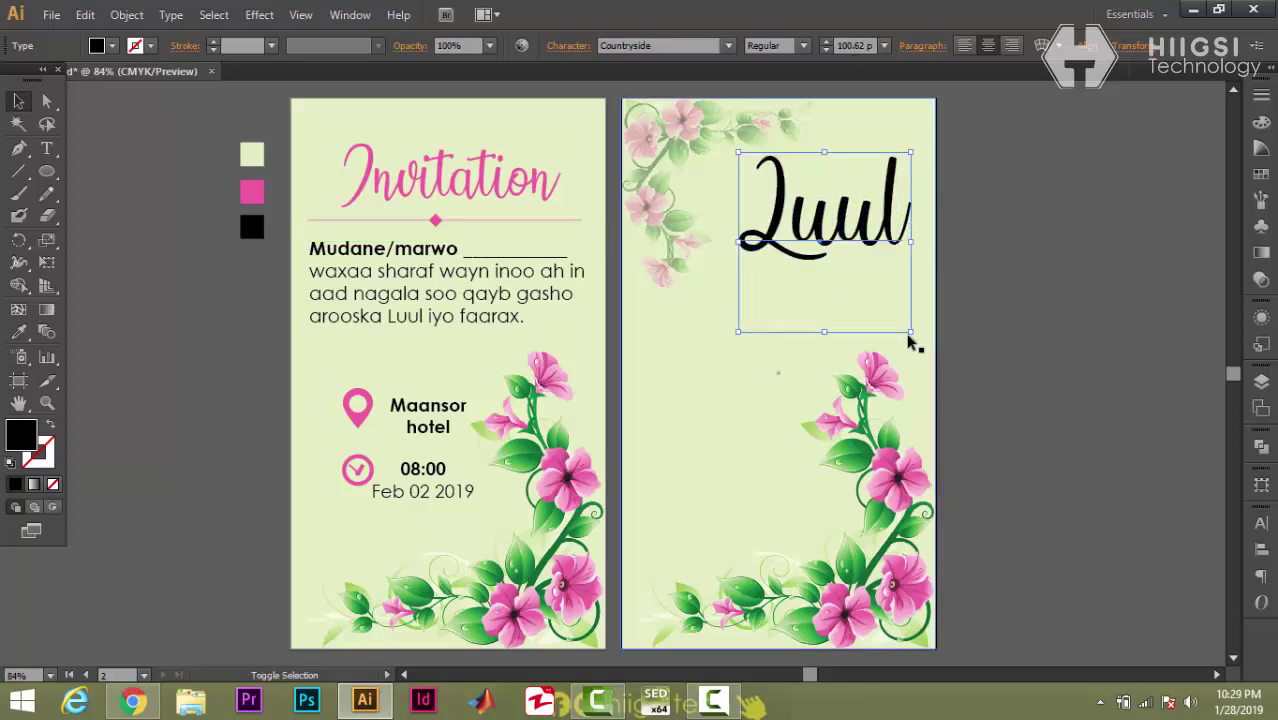
drag(901, 321, 893, 313)
drag(857, 240, 849, 230)
- Recolor the bride's name with the card's pink using the Eyedropper and reselect the text
key(i)
ctrl+click(903, 457)
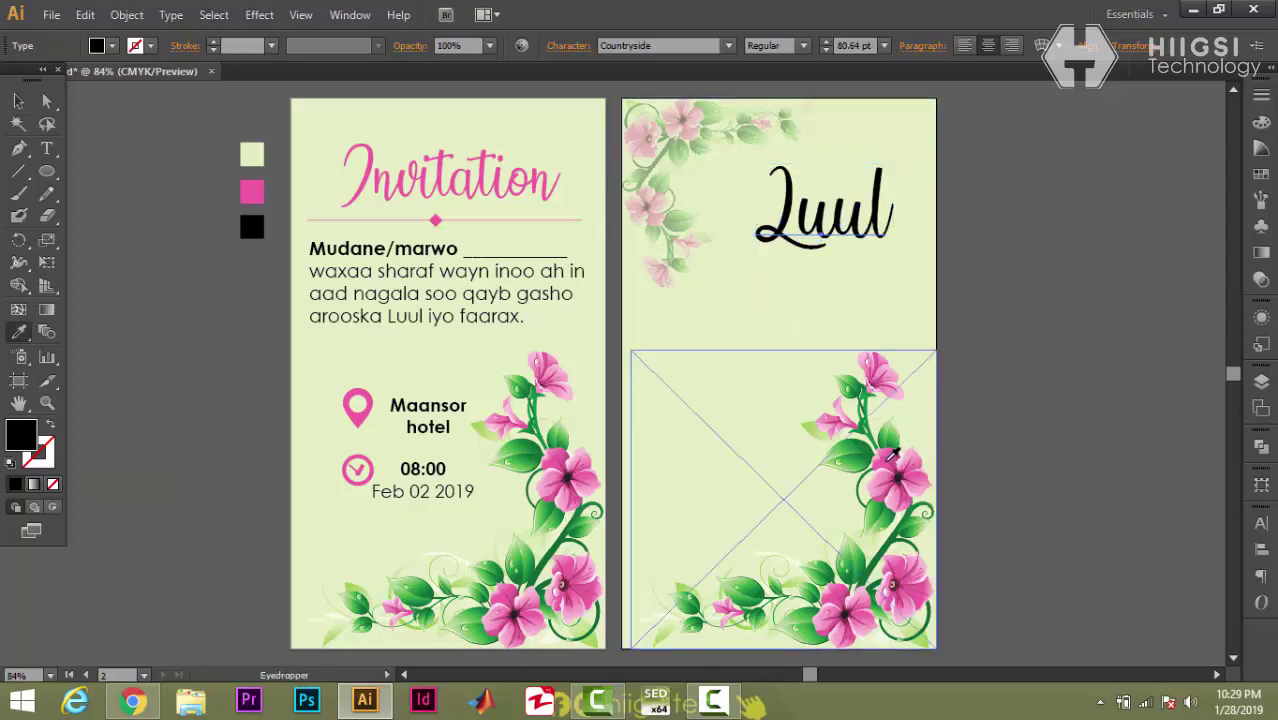
click(888, 461)
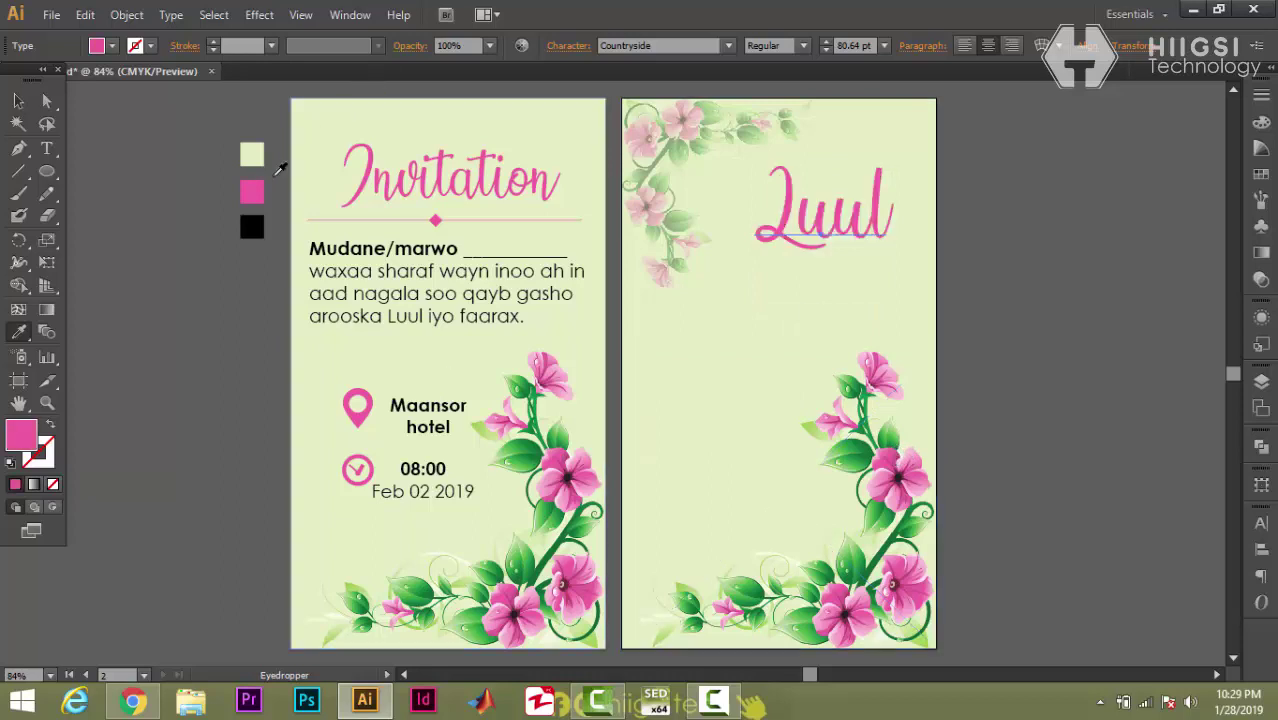
key(v)
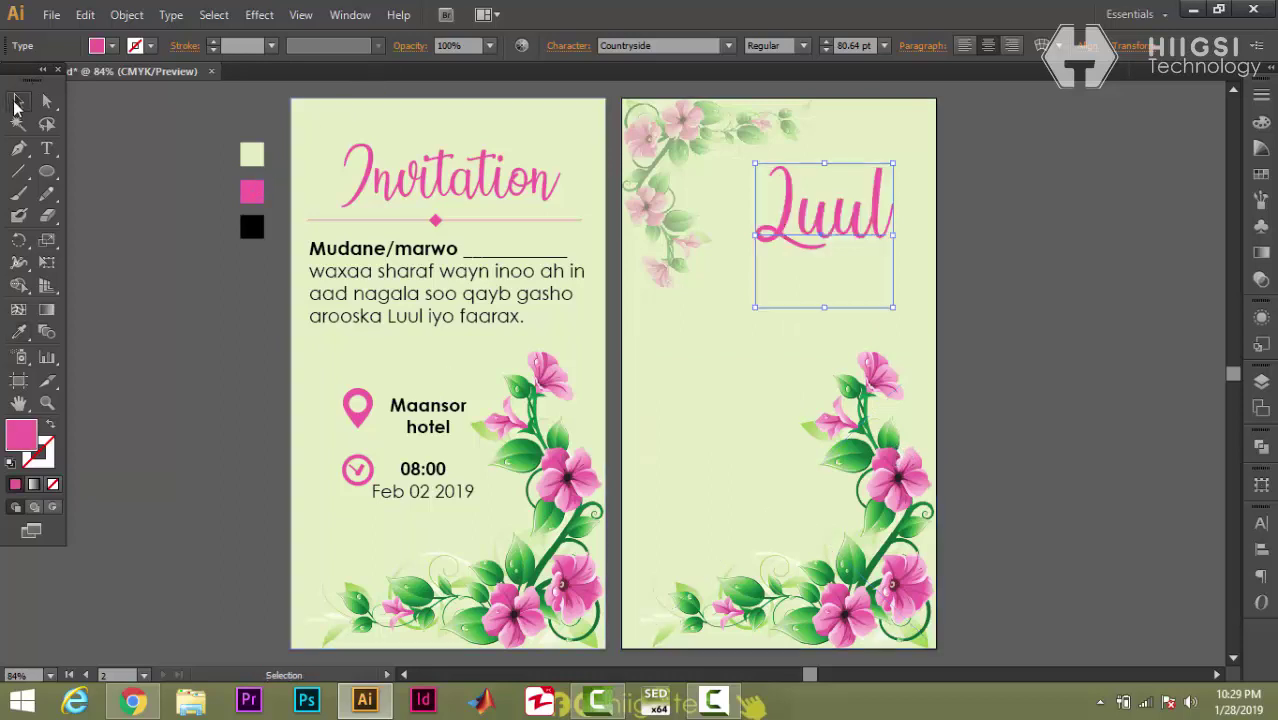
- Add an ampersand as new text on the second artboard, enlarge it to about 49 pt, and place it beneath the bride's name
click(128, 233)
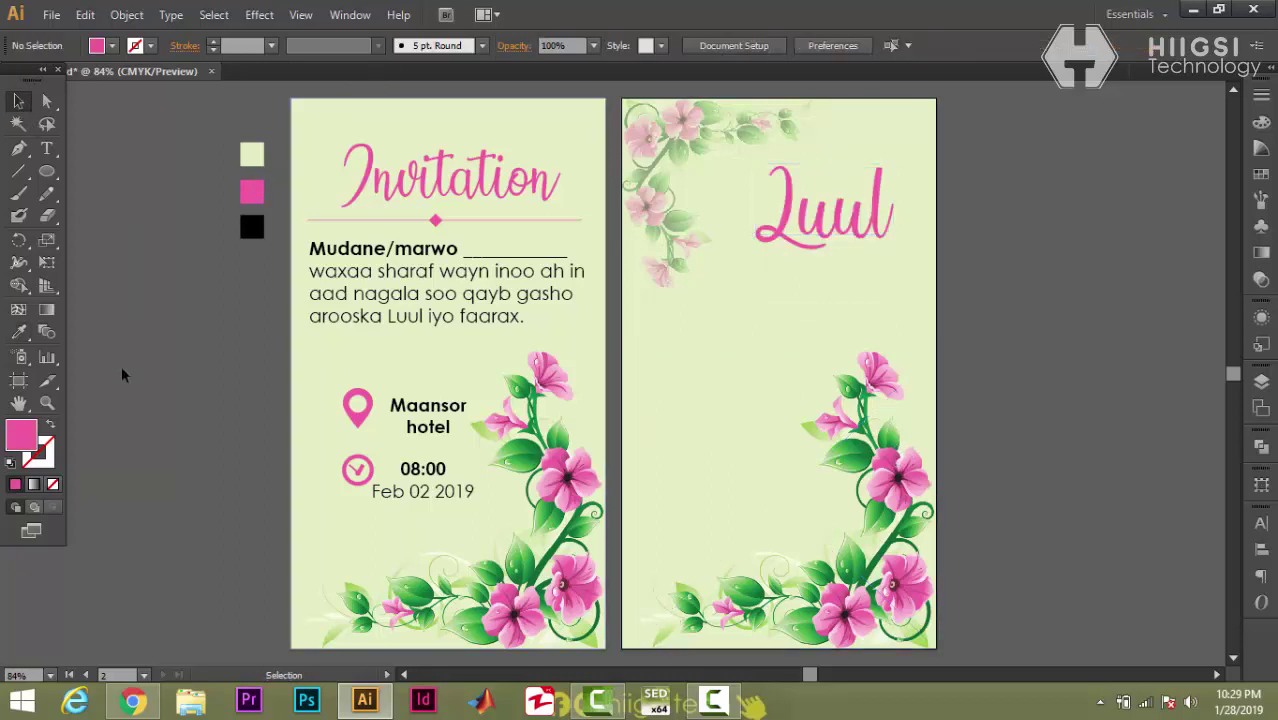
click(806, 232)
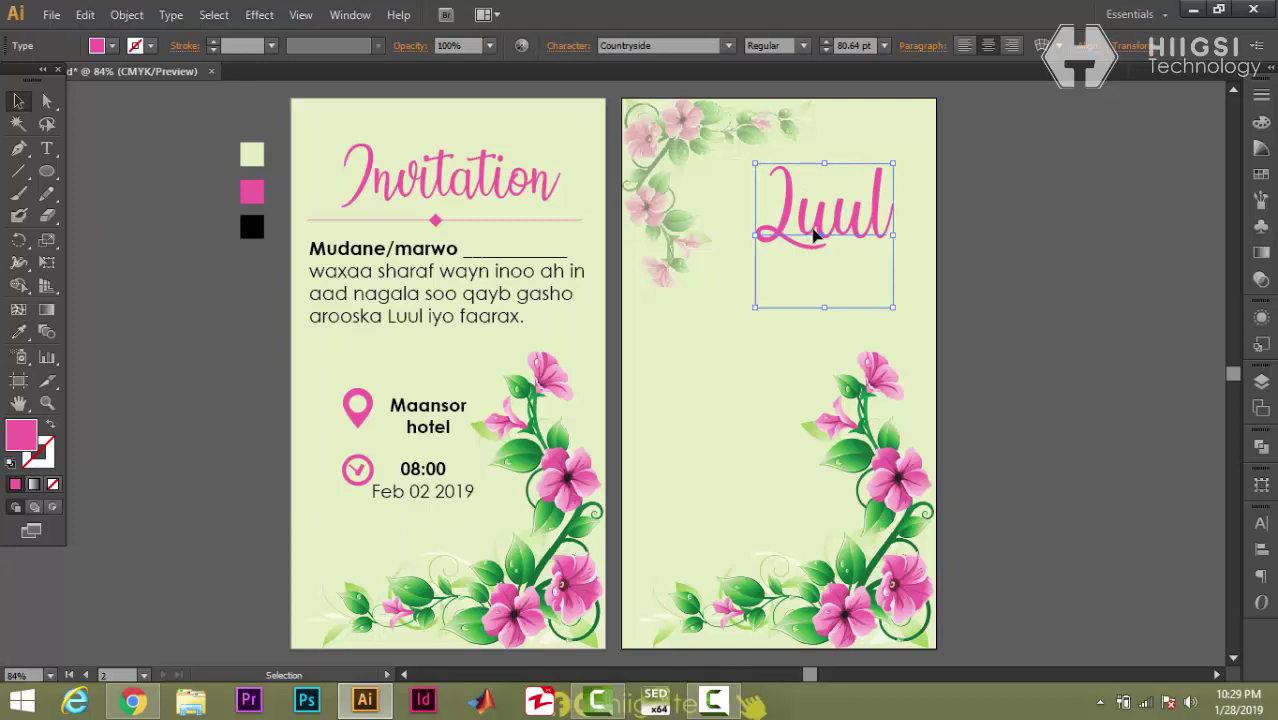
click(45, 150)
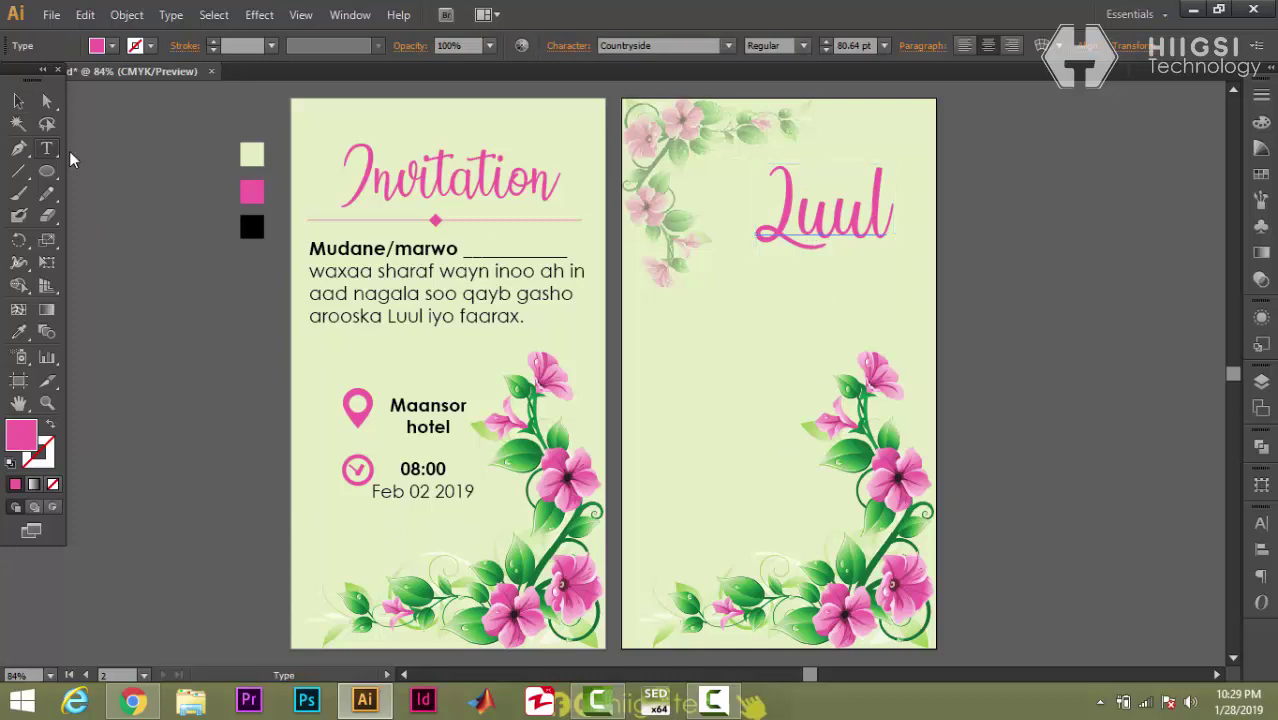
click(812, 299)
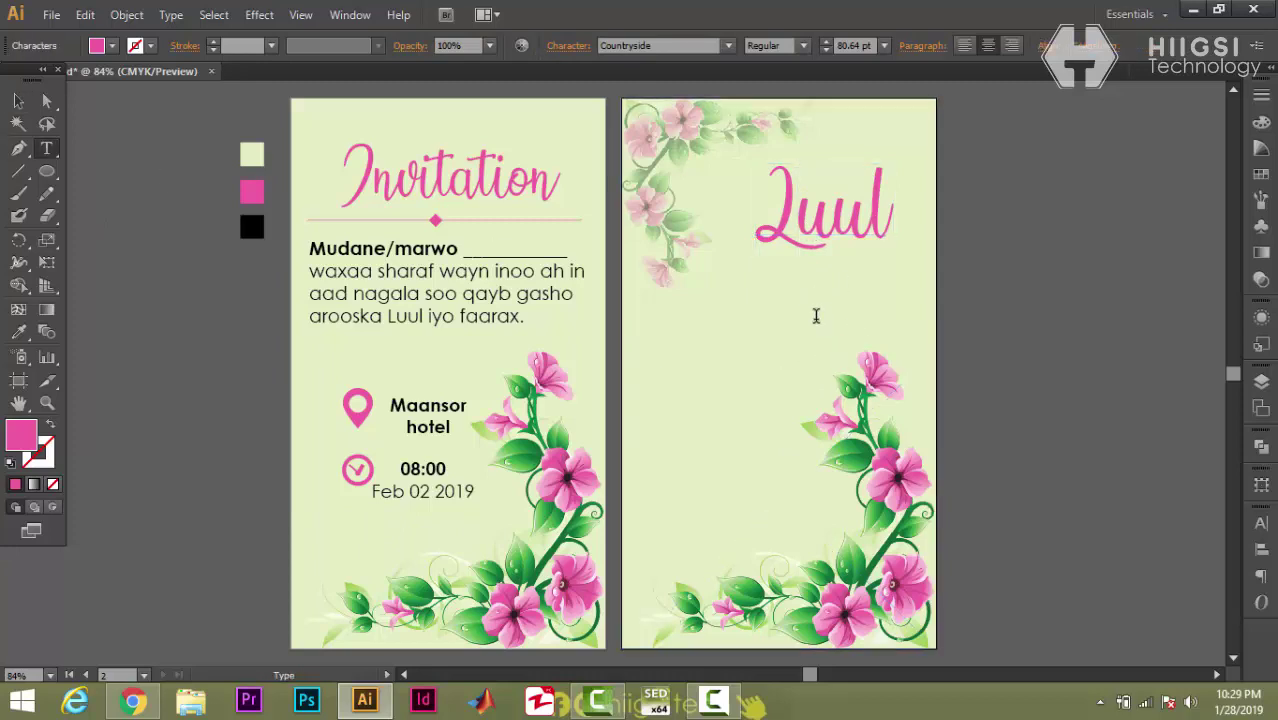
click(18, 101)
click(47, 149)
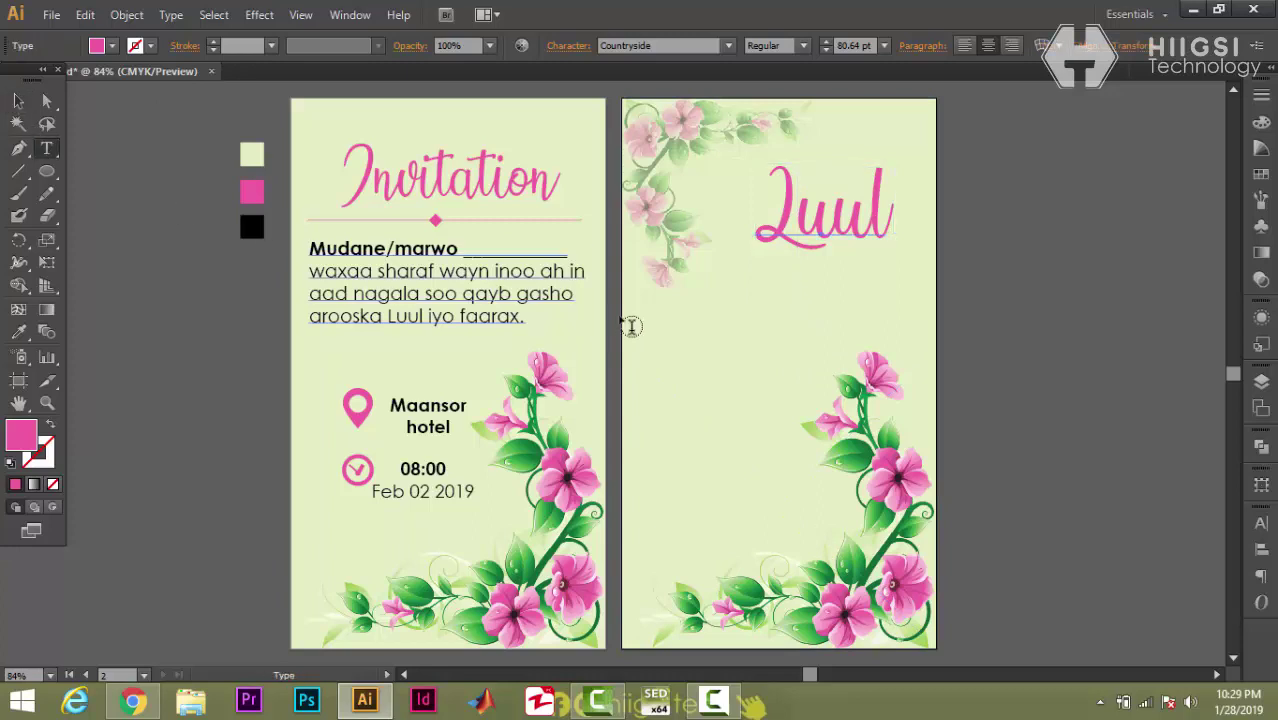
click(687, 332)
text(&)
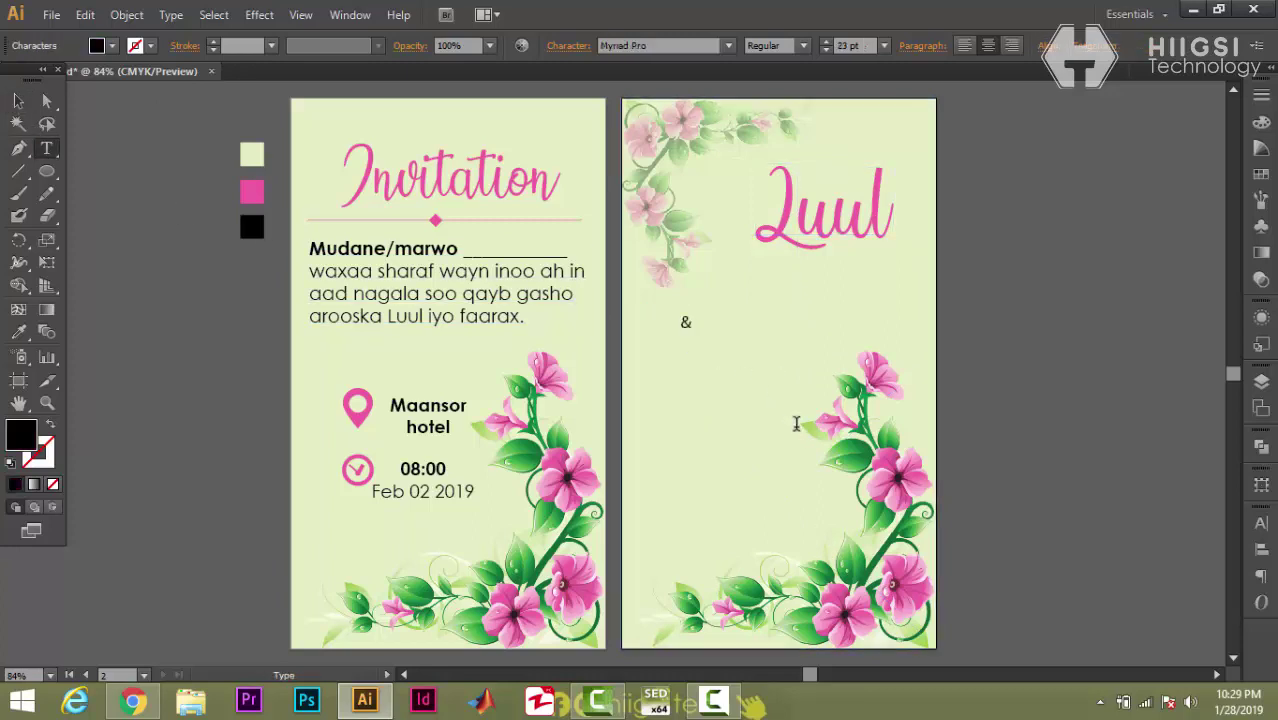
click(686, 322)
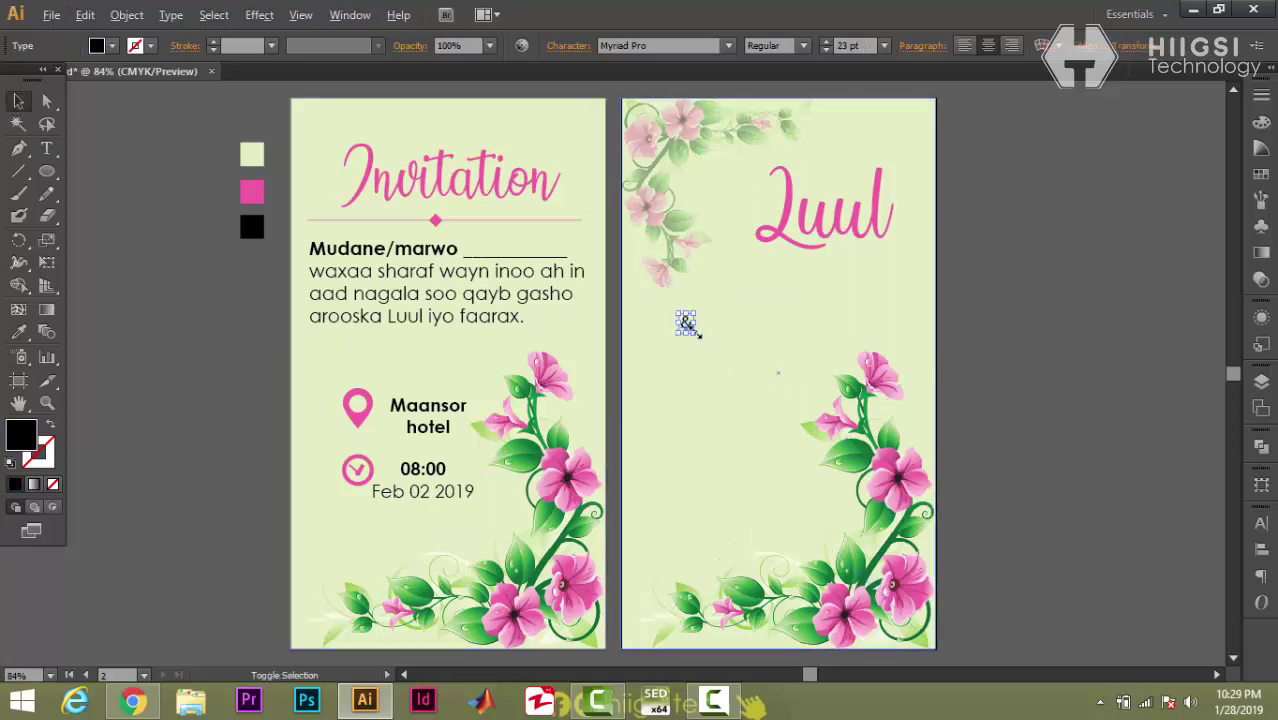
drag(709, 342, 851, 266)
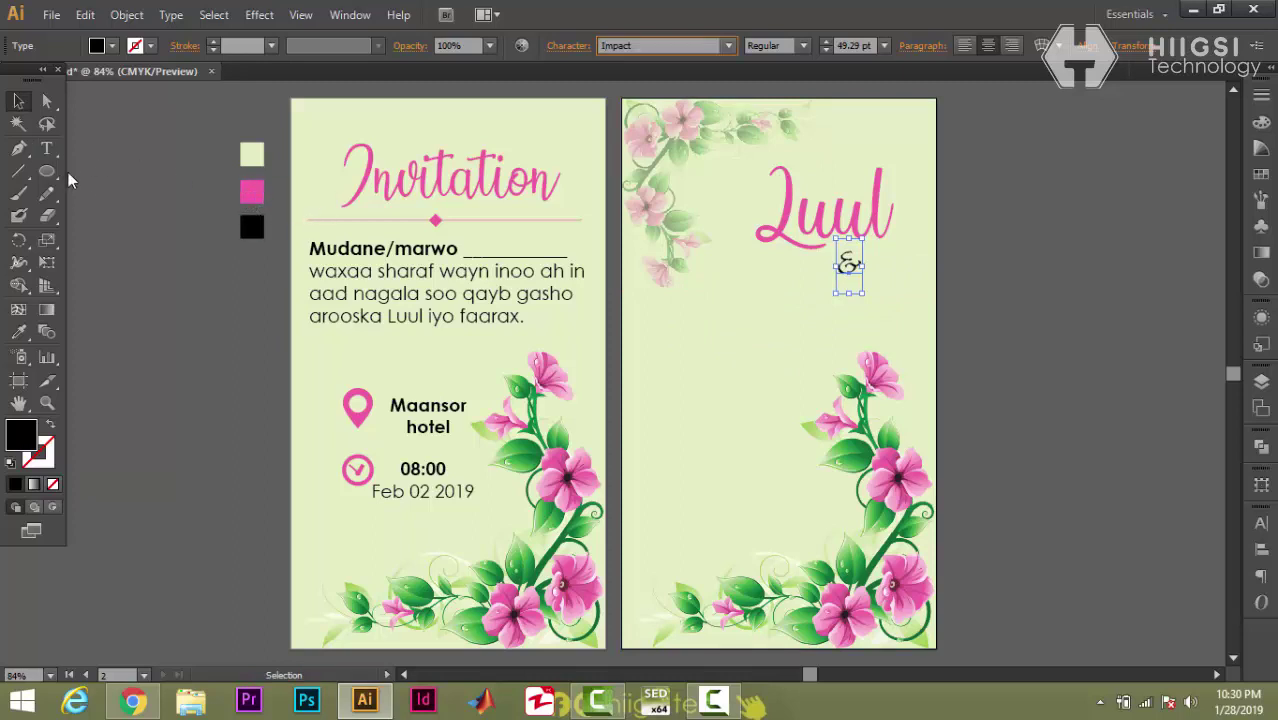
- Recolor the ampersand with the card's pink swatch using the Eyedropper
click(18, 332)
click(252, 190)
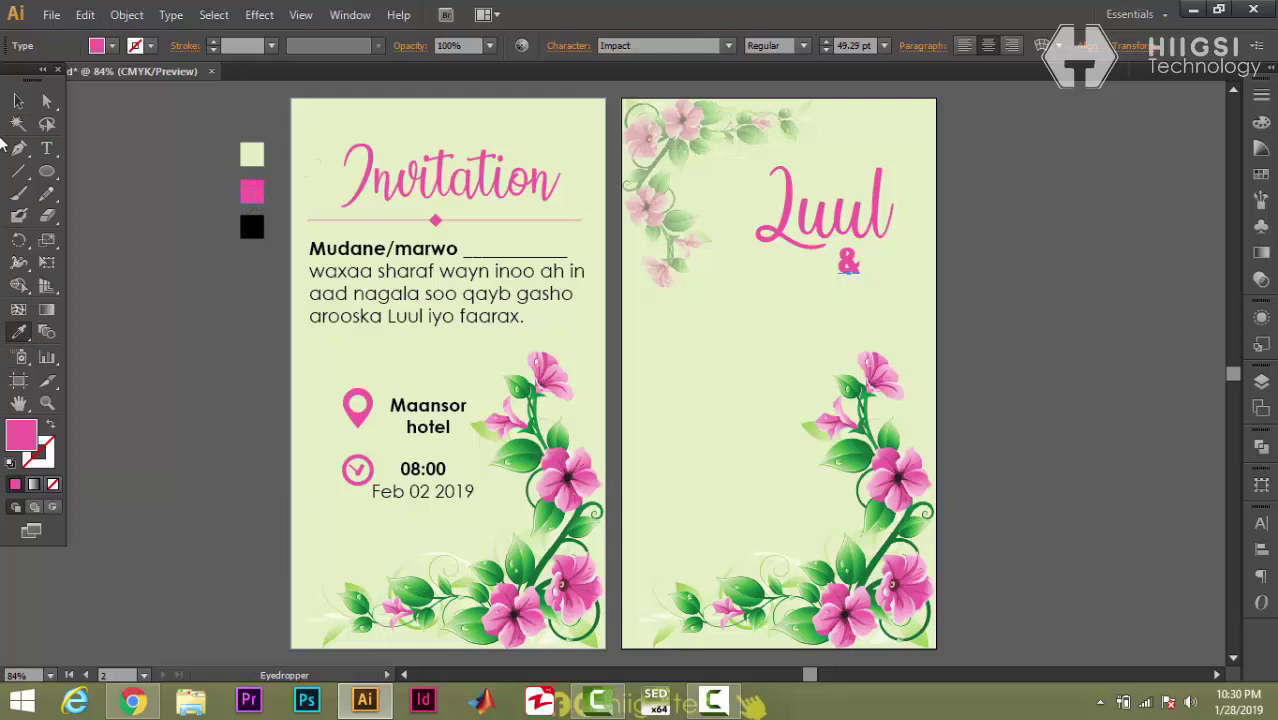
click(18, 101)
- Set the ampersand in the Harrington font and deselect it
click(631, 49)
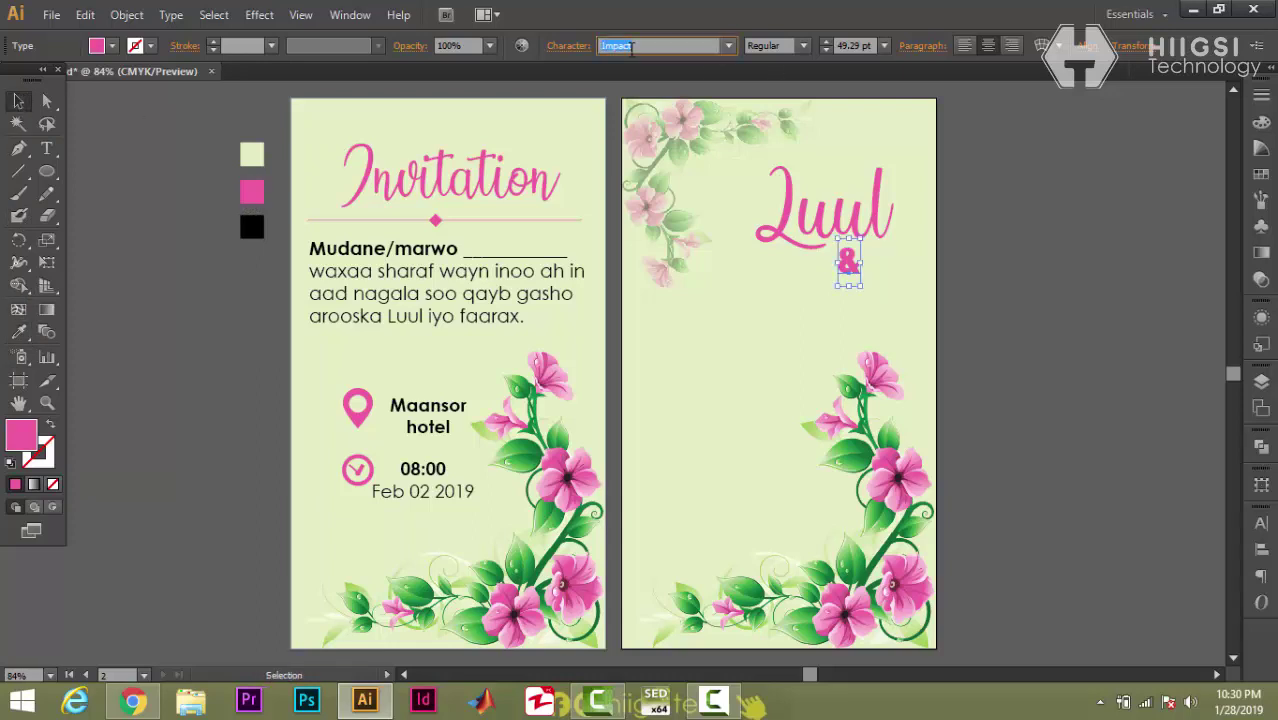
key(Up)
key(Up)
key(Up)
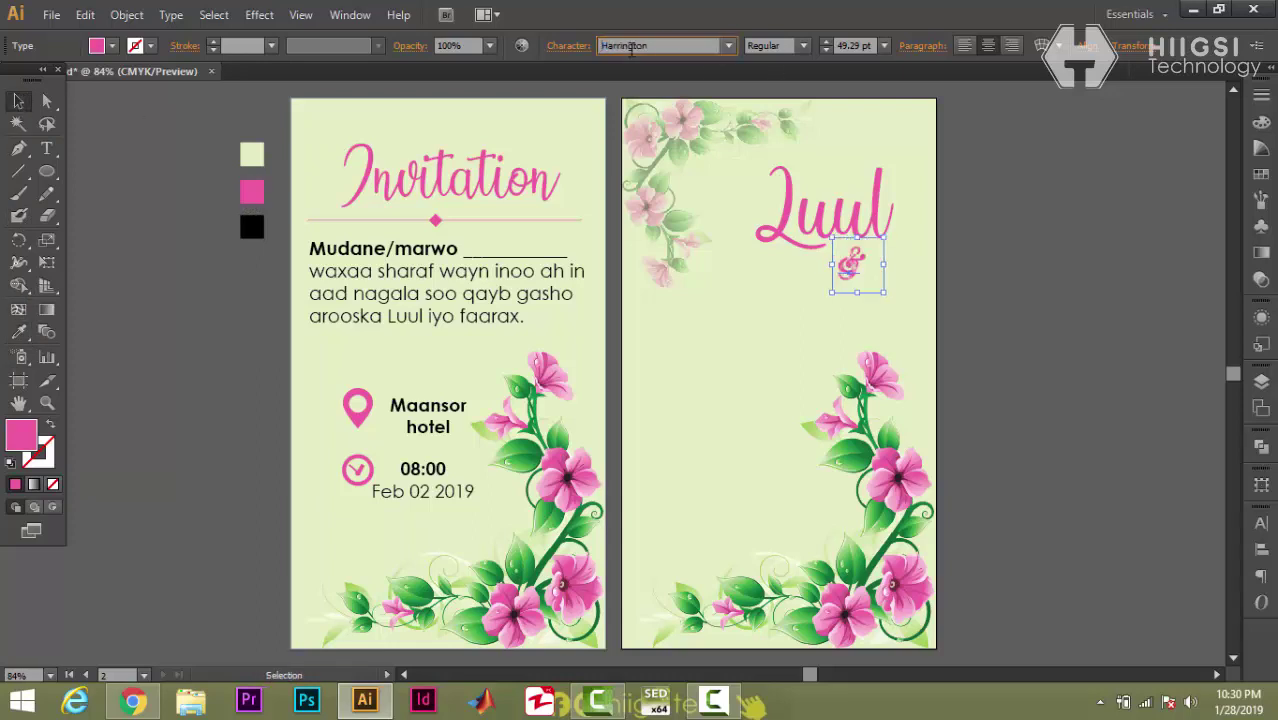
key(Up)
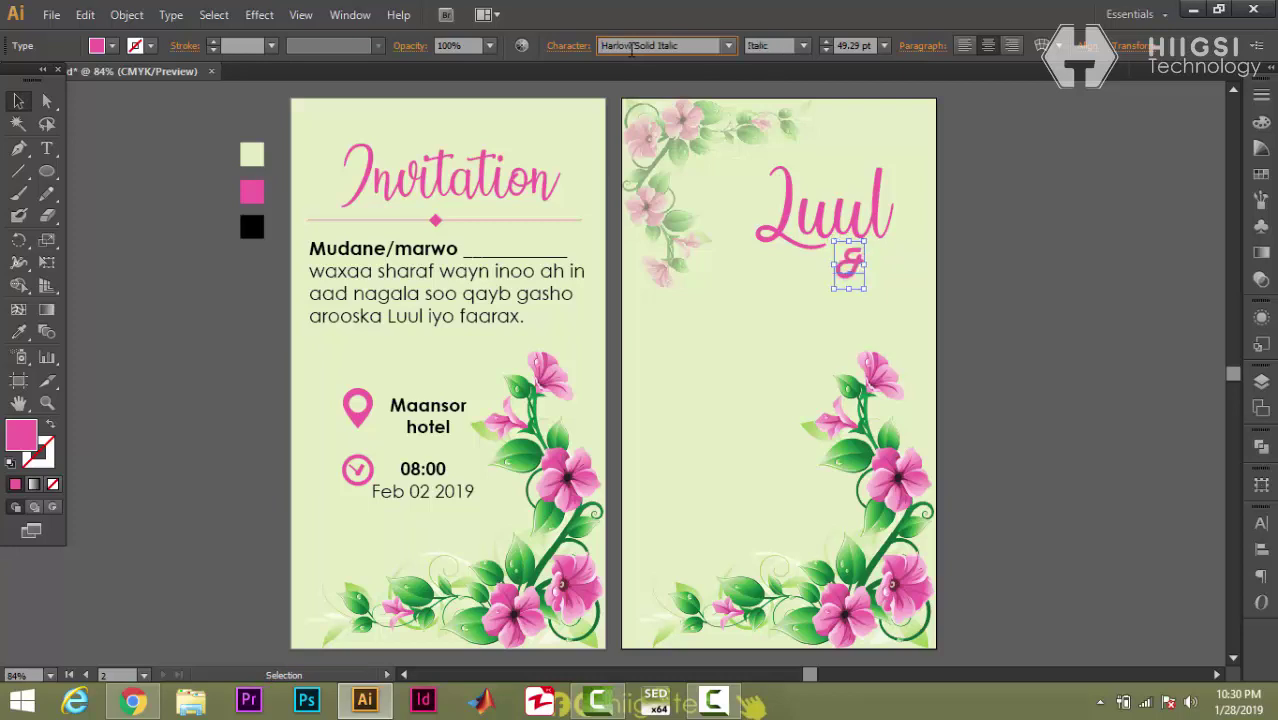
key(Up)
click(980, 182)
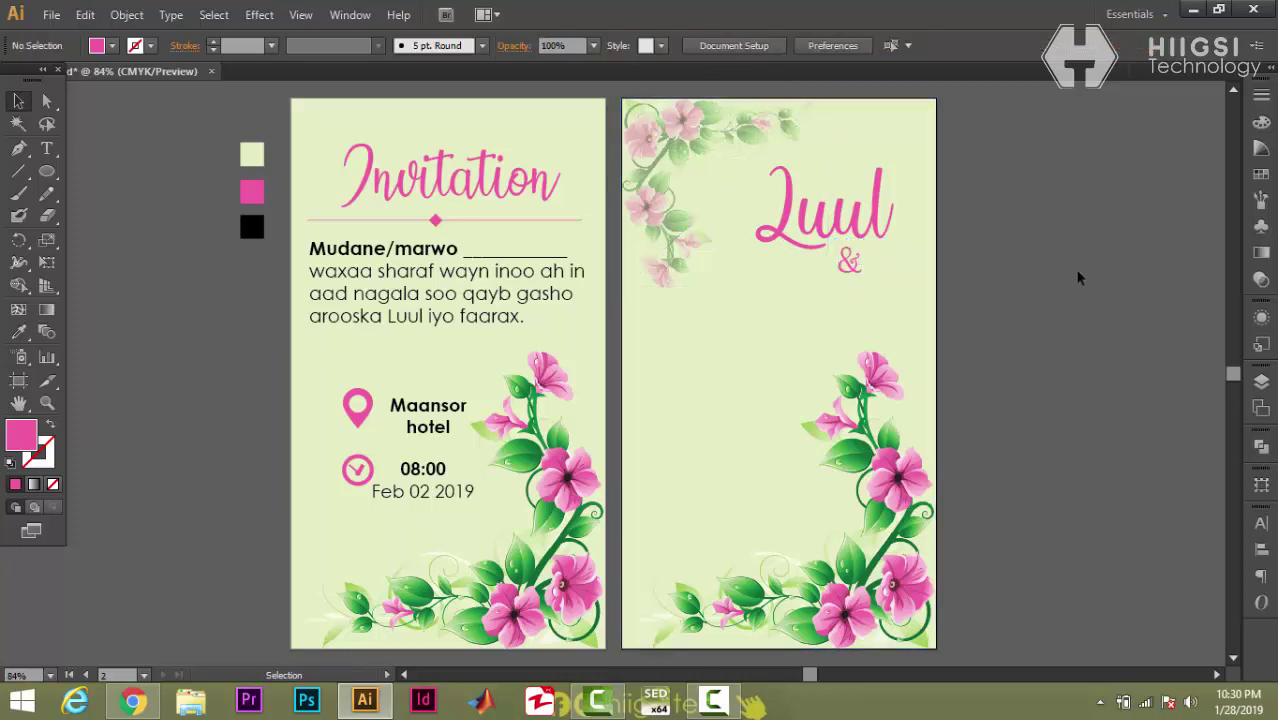
- Duplicate the bride's name below the ampersand and replace the copy's text with the groom's first name
click(826, 232)
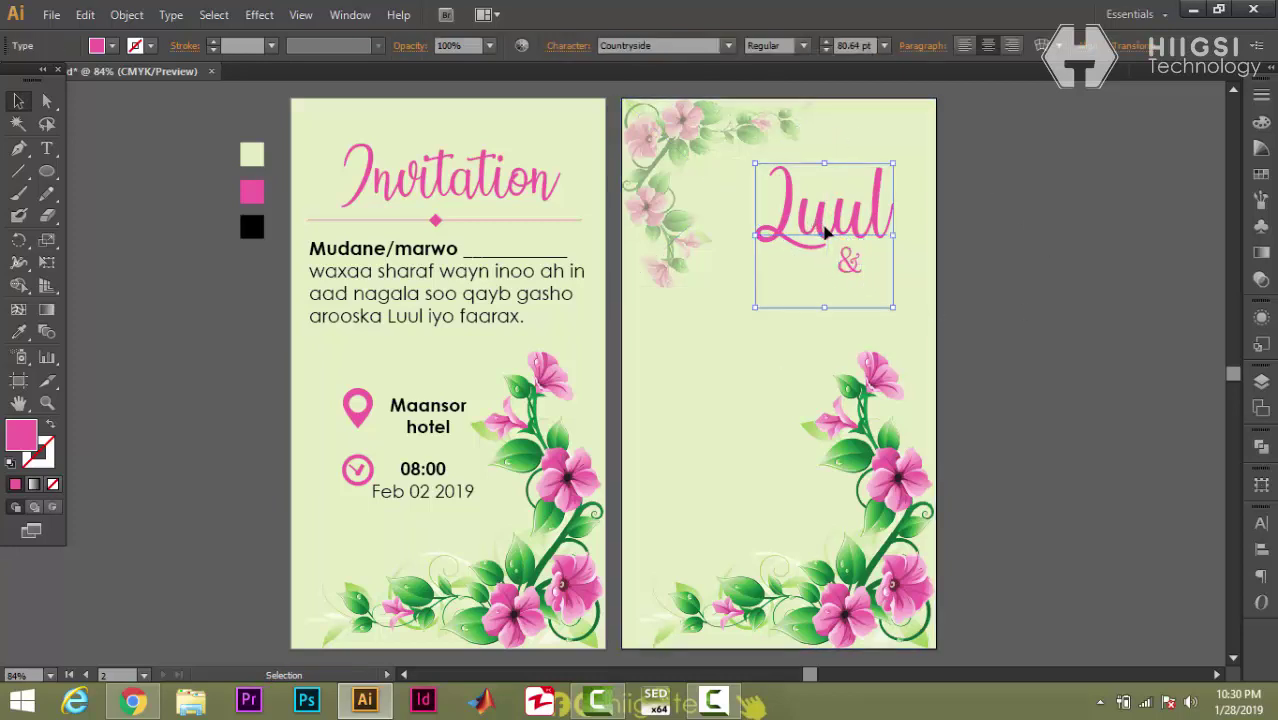
drag(826, 232, 750, 338)
key(t)
double_click(766, 340)
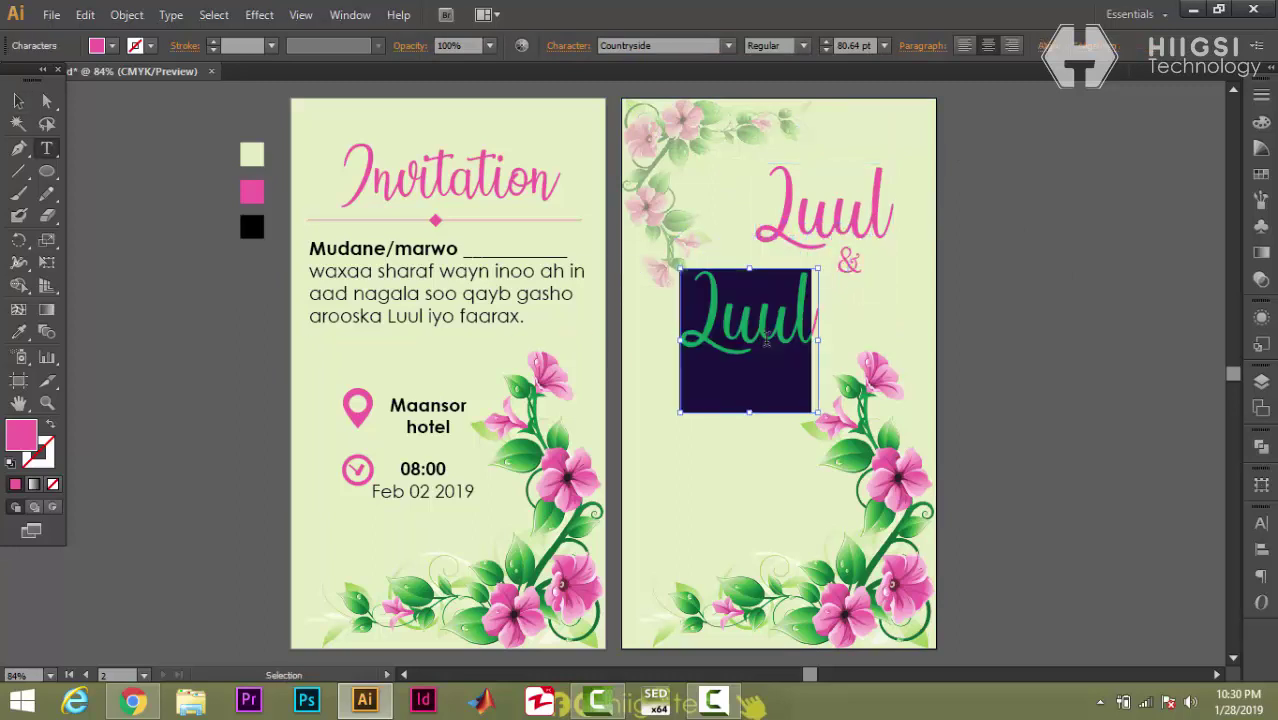
text(Faarax)
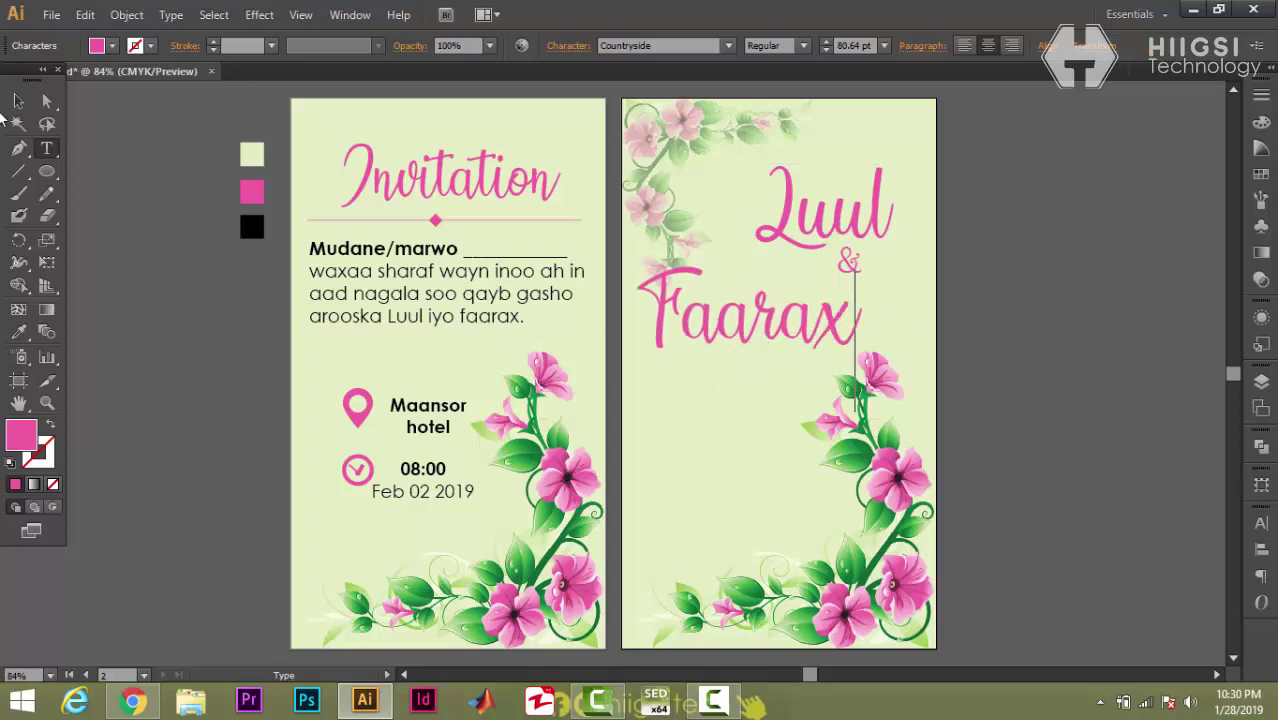
key(Escape)
- Move the groom's name so it sits directly beneath the ampersand and the bride's name
click(762, 328)
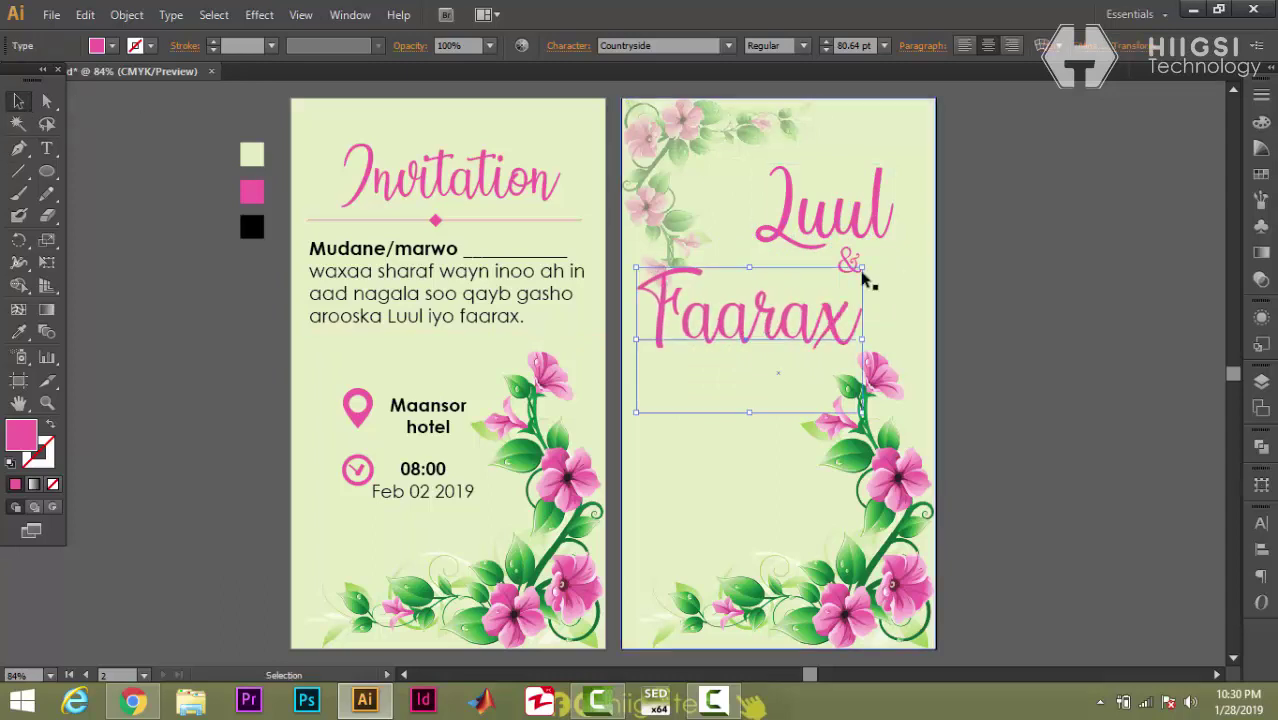
drag(762, 328, 825, 306)
click(1018, 366)
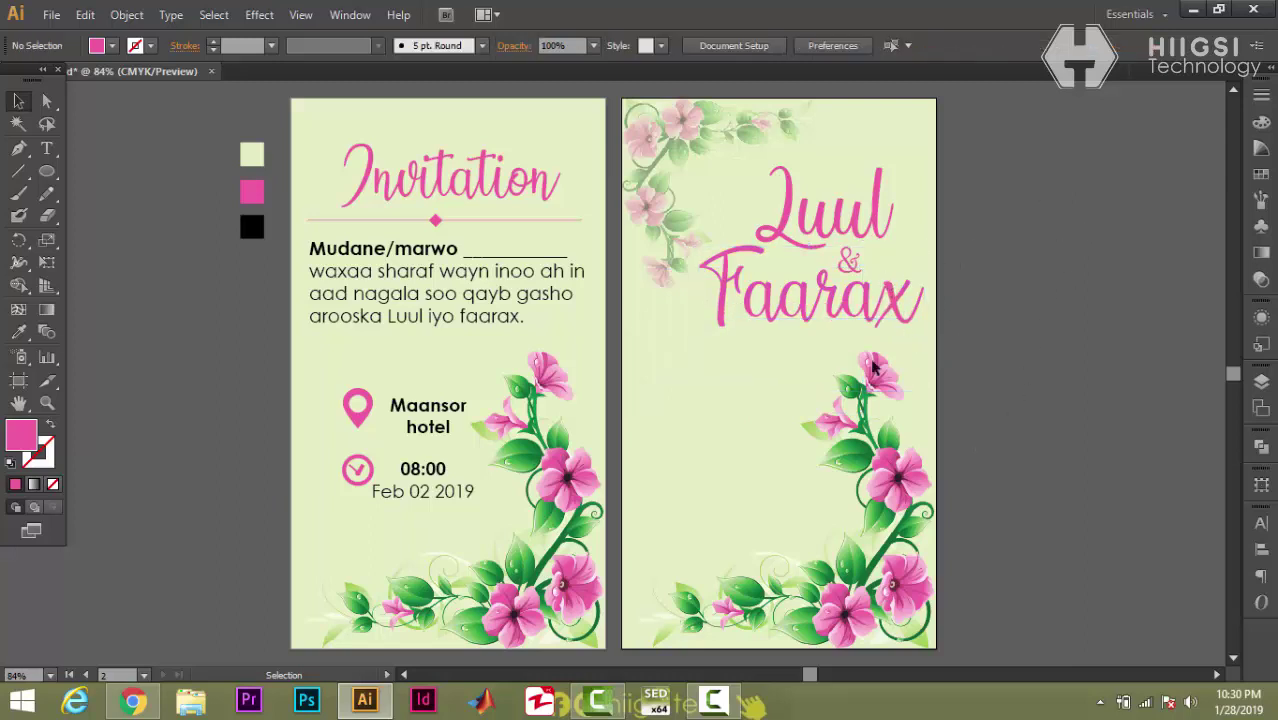
- Add a two-line text below the names reading "waxa uu dhici doonaa" and "Feb / 02 / 2019"
click(46, 148)
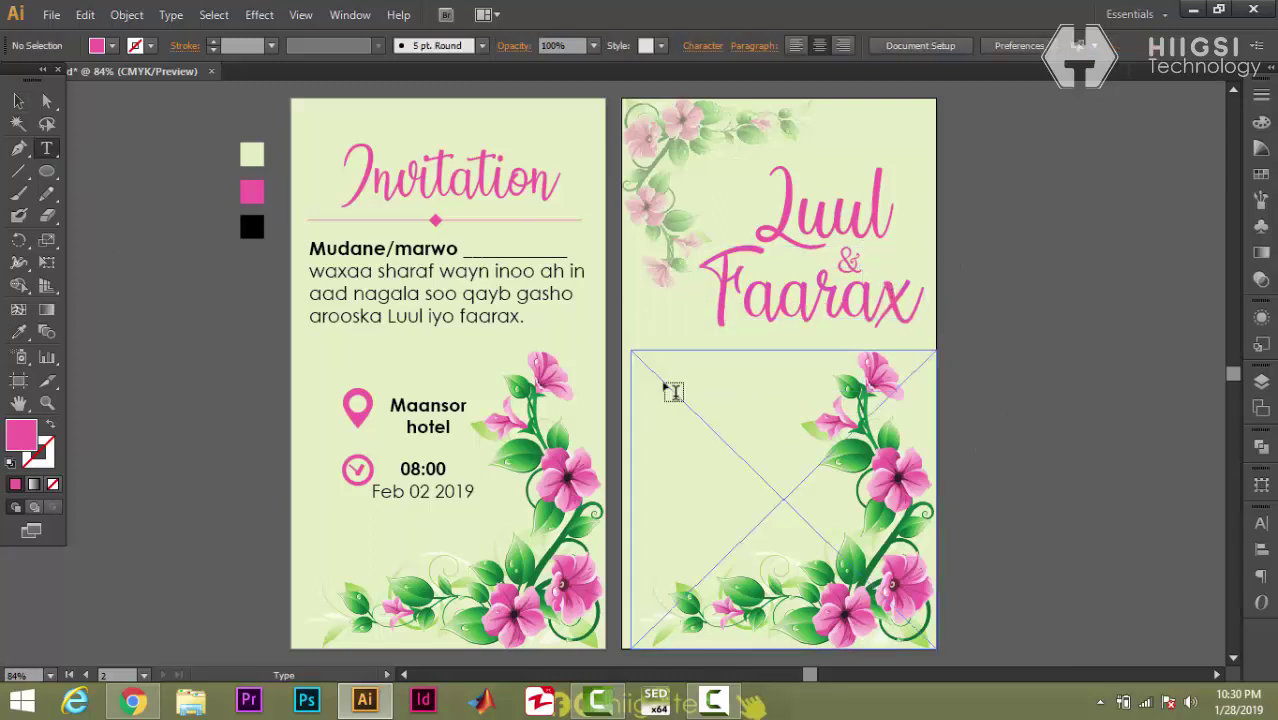
click(670, 362)
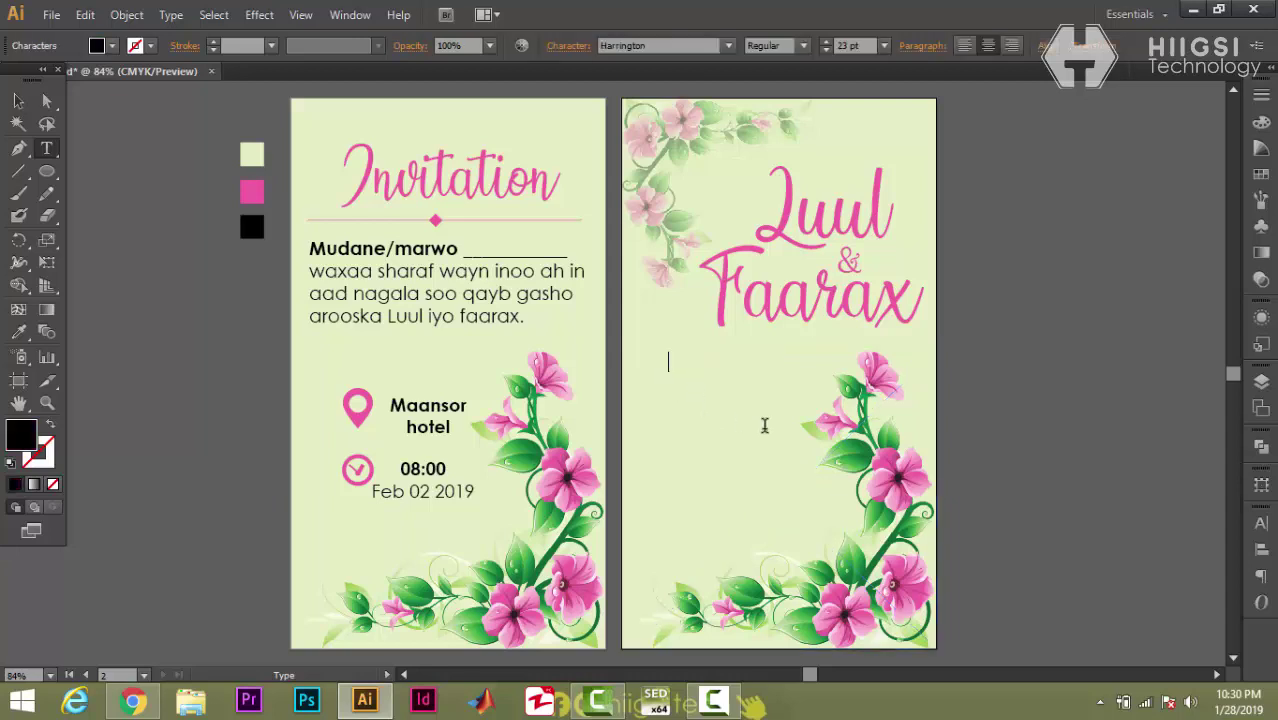
text(waxa uu dhu)
key(BackSpace)
text(iei doo)
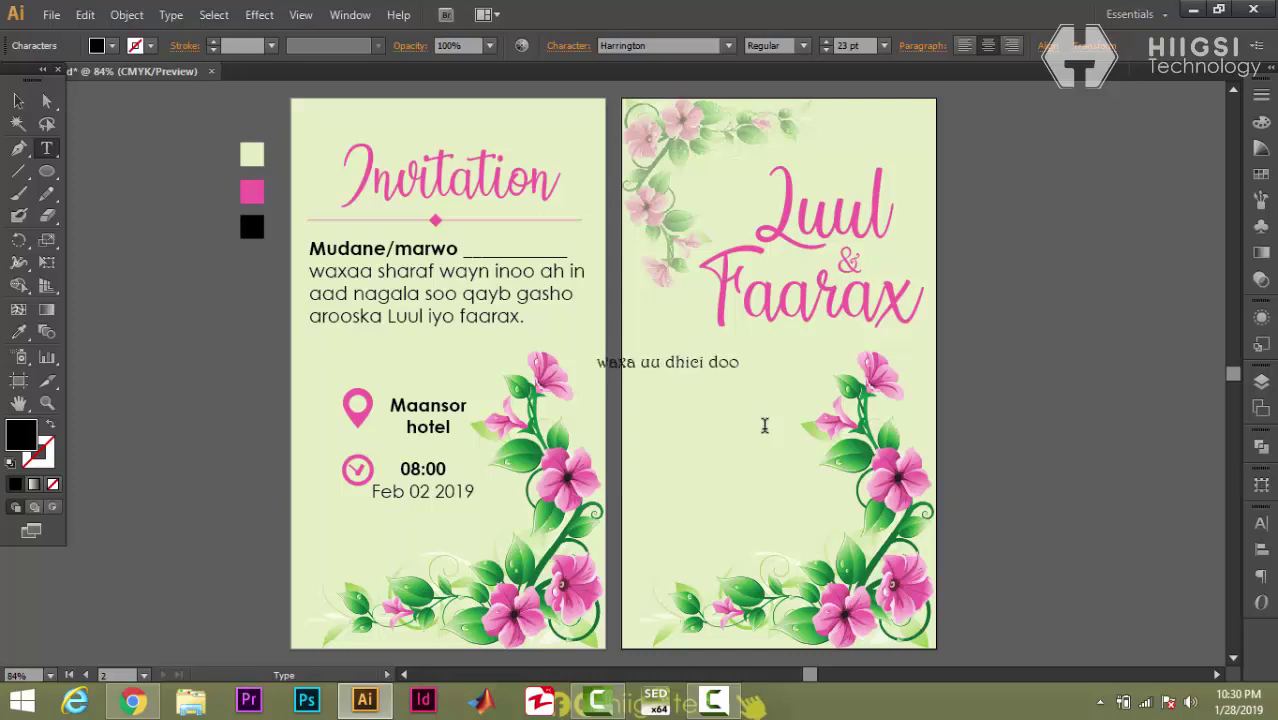
text(naa)
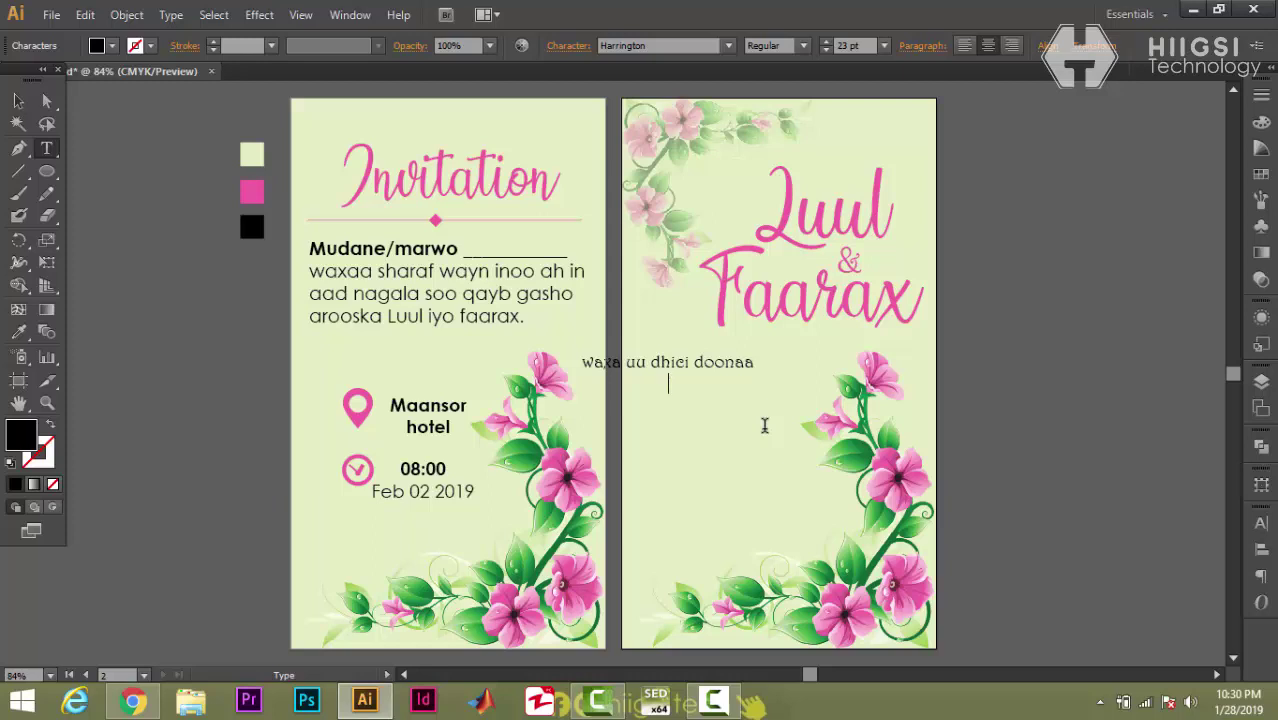
text(Feb / 02/)
key(BackSpace)
text(/ 2019)
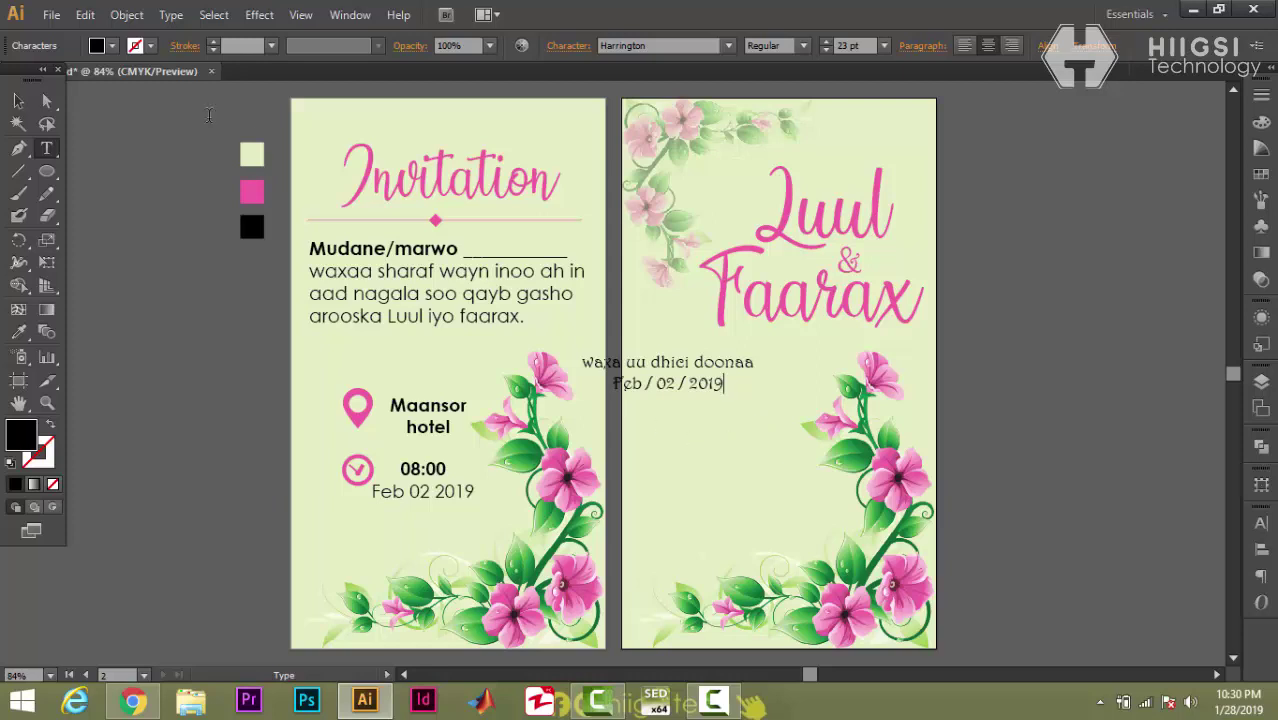
- Move the date text fully onto the second artboard beneath the names and set it in Edwardian Script ITC
click(18, 101)
drag(653, 374, 722, 382)
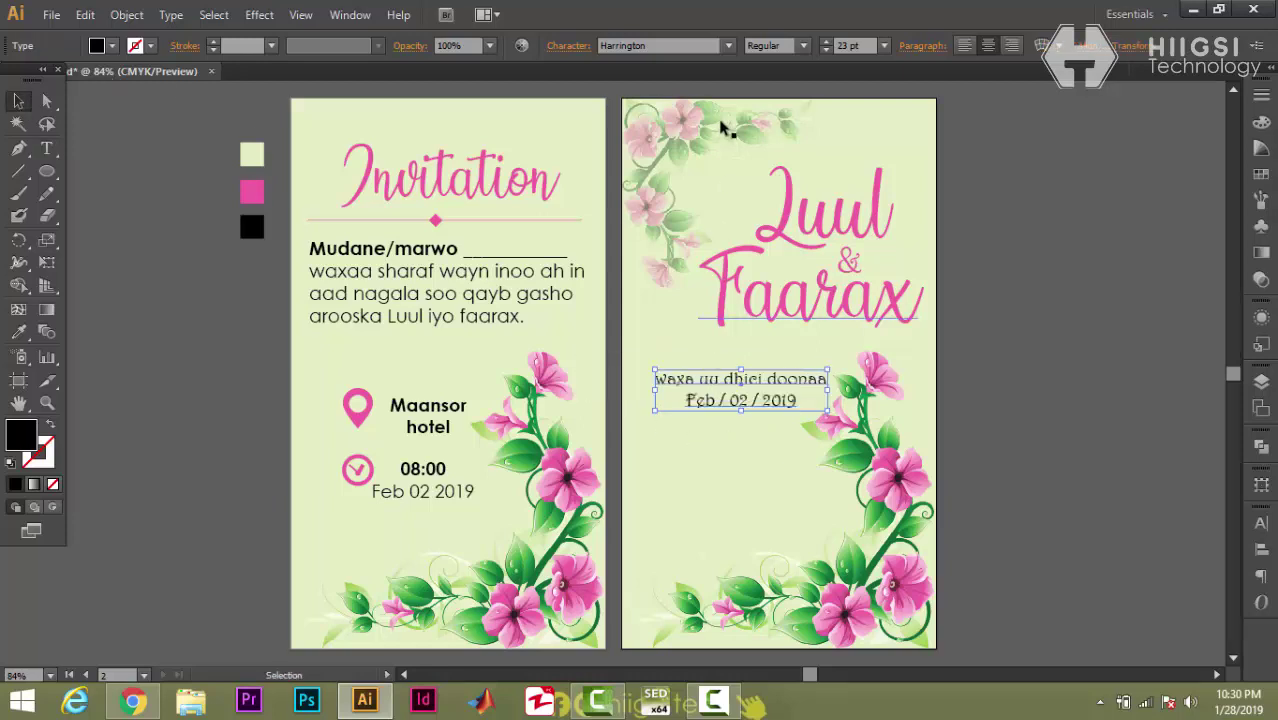
click(643, 46)
text(Edwardian Script ITC)
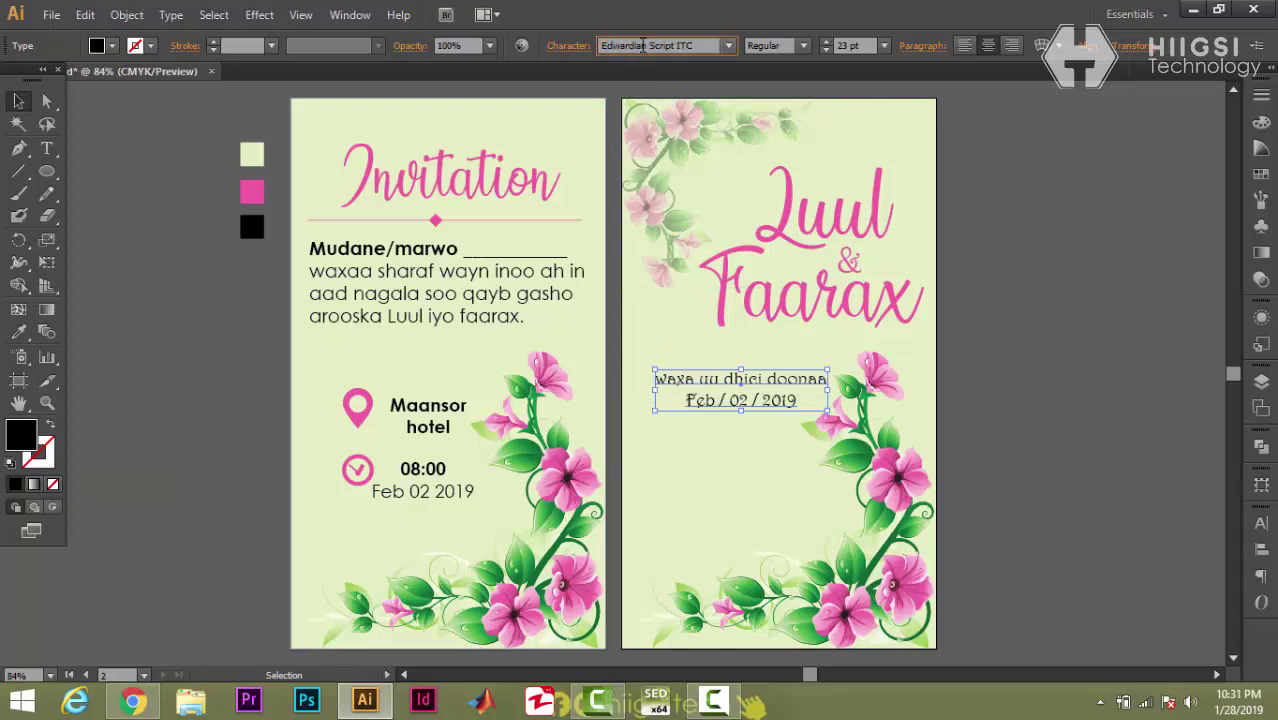
key(Return)
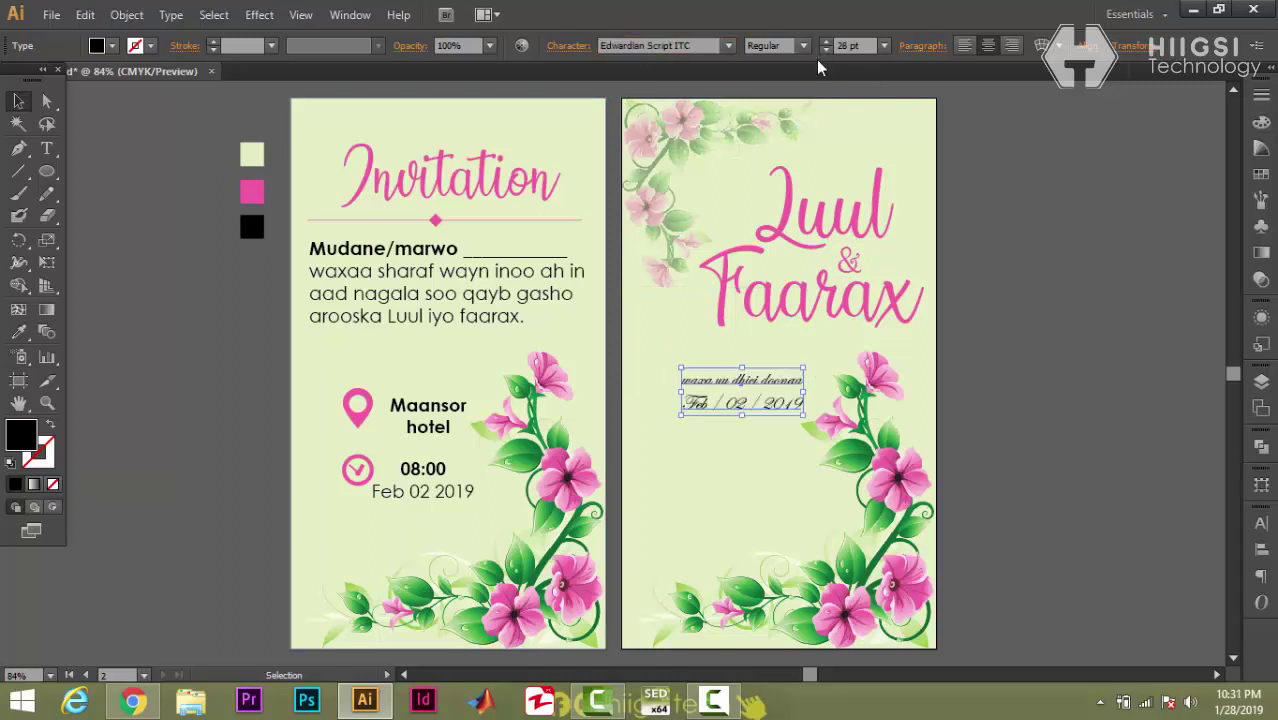
- Increase the date text's font size to 34 pt
click(825, 49)
click(825, 42)
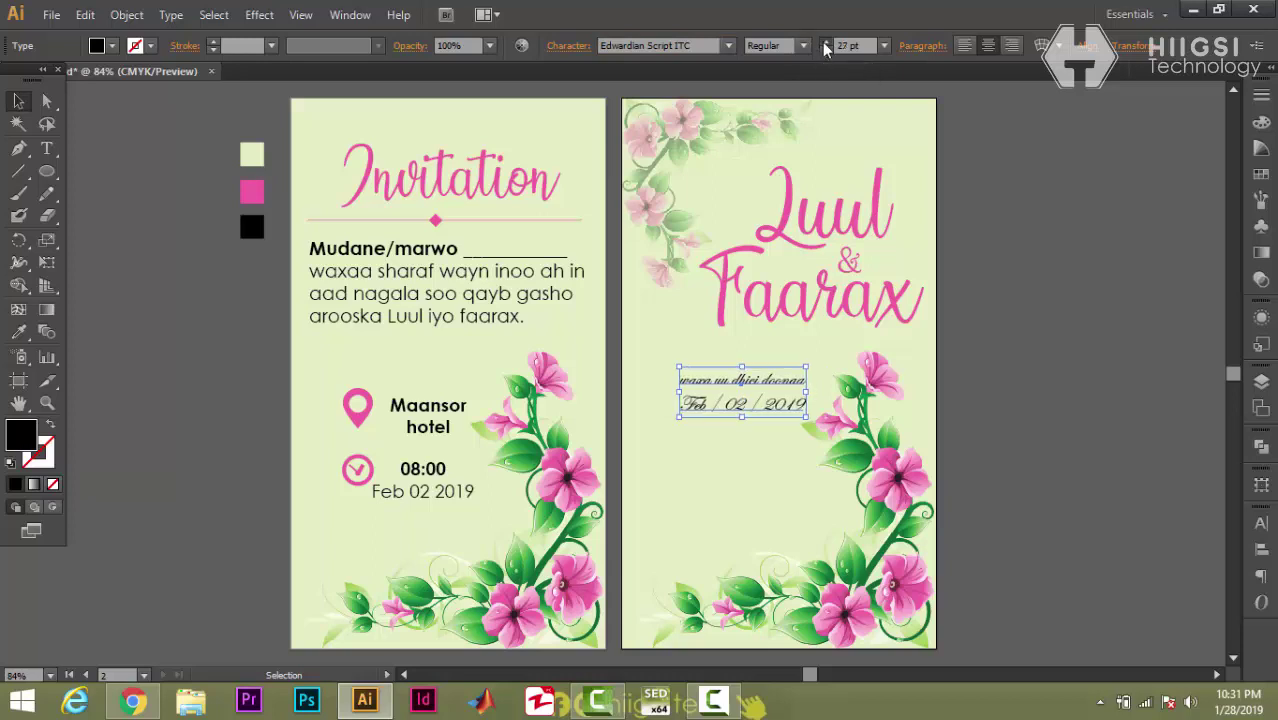
click(825, 42)
click(825, 42)
click(825, 42)
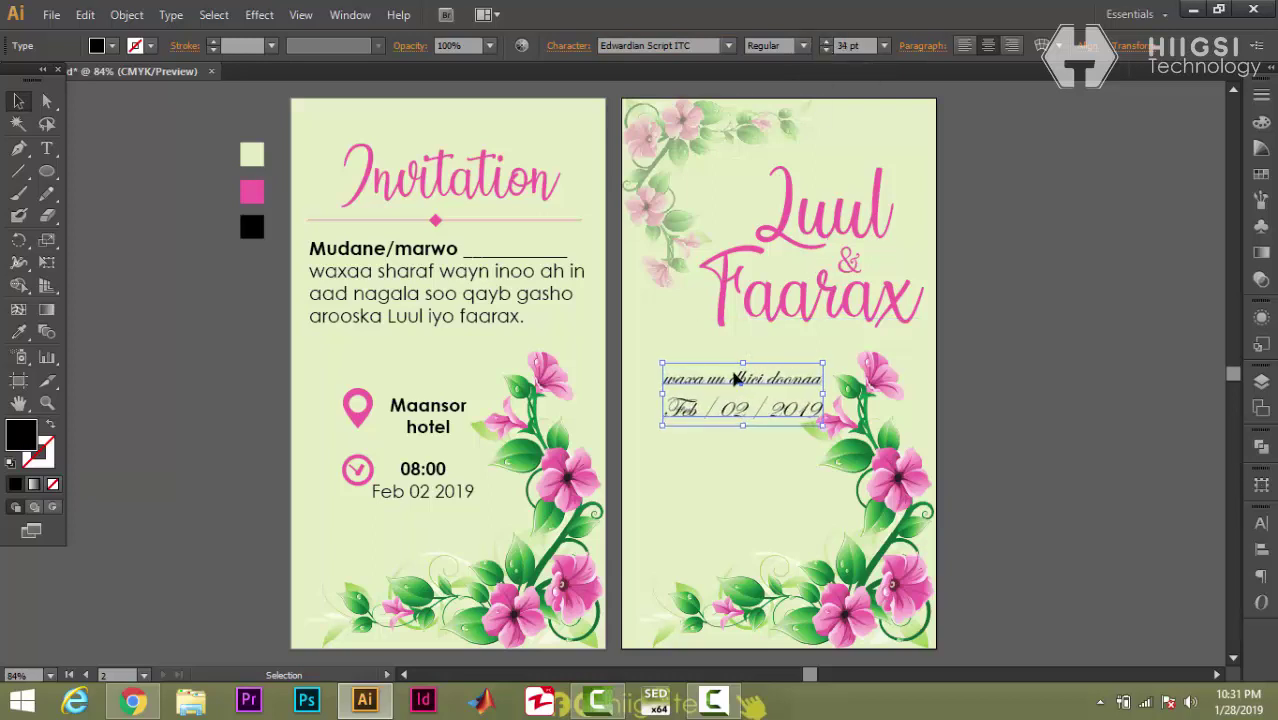
- Capitalize the first letter of the date text to read "Waxa" and shift the block slightly up toward the names
double_click(672, 383)
drag(672, 380, 661, 379)
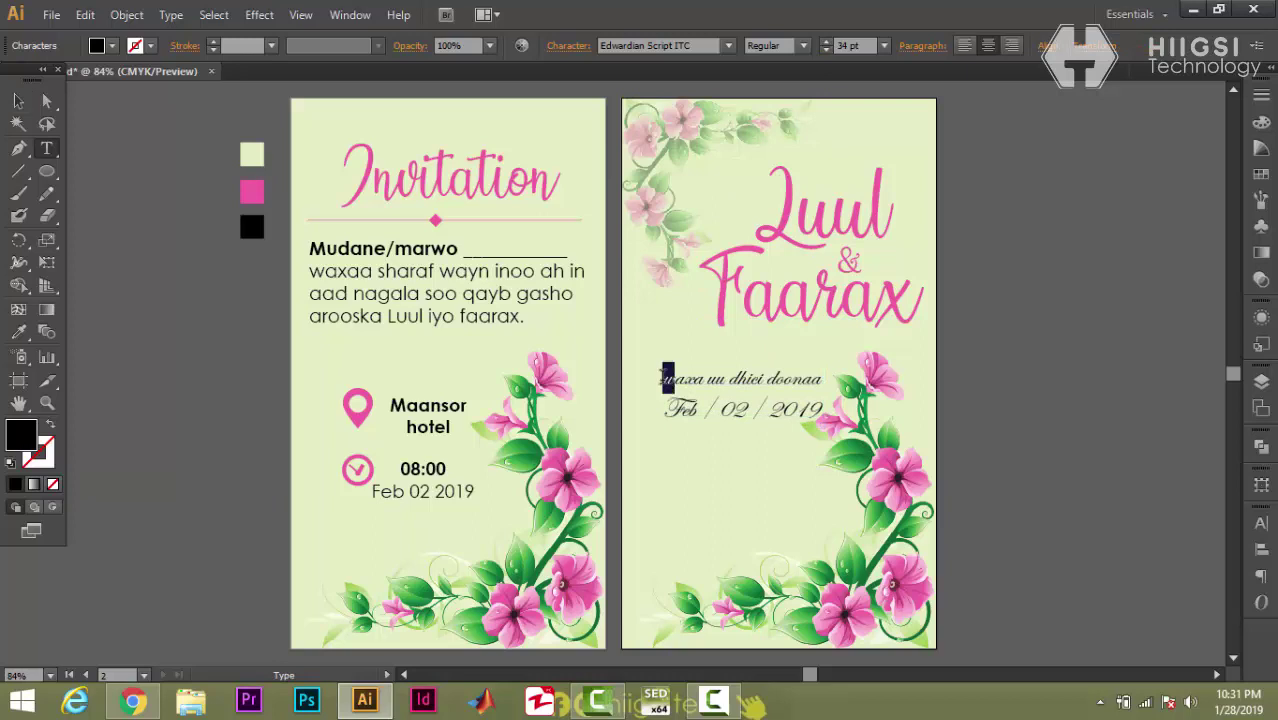
text(W)
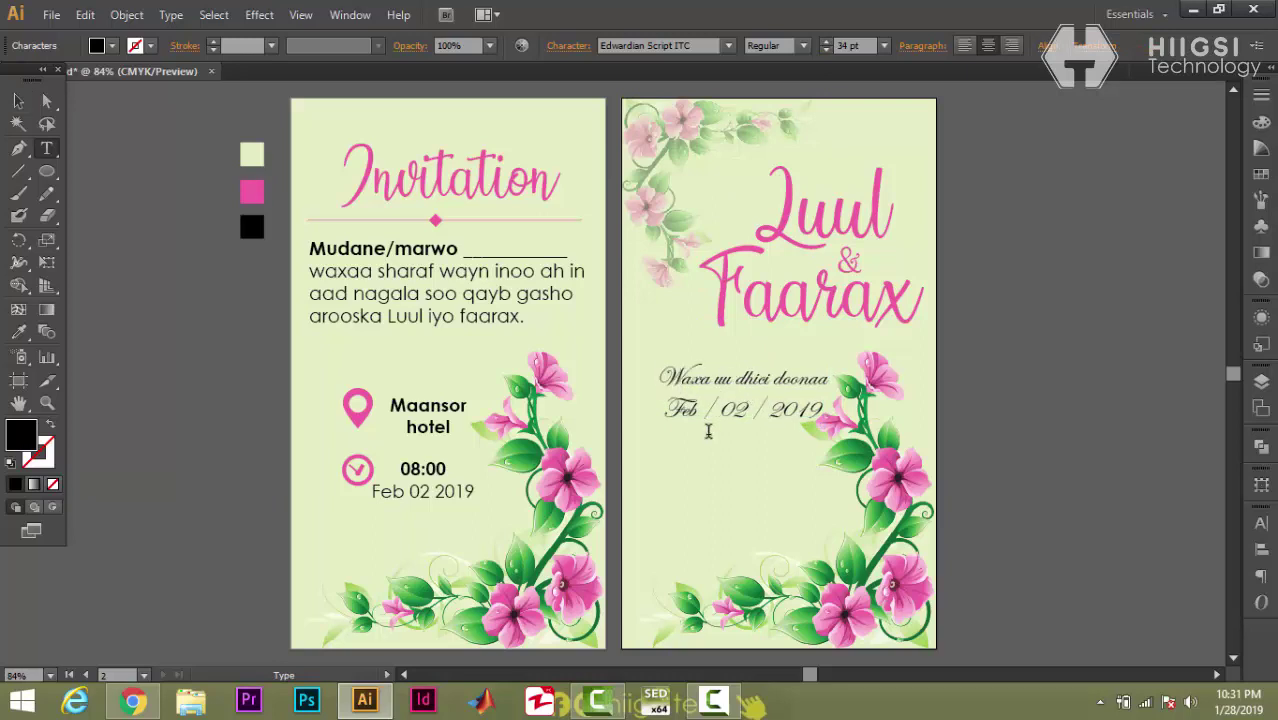
click(18, 101)
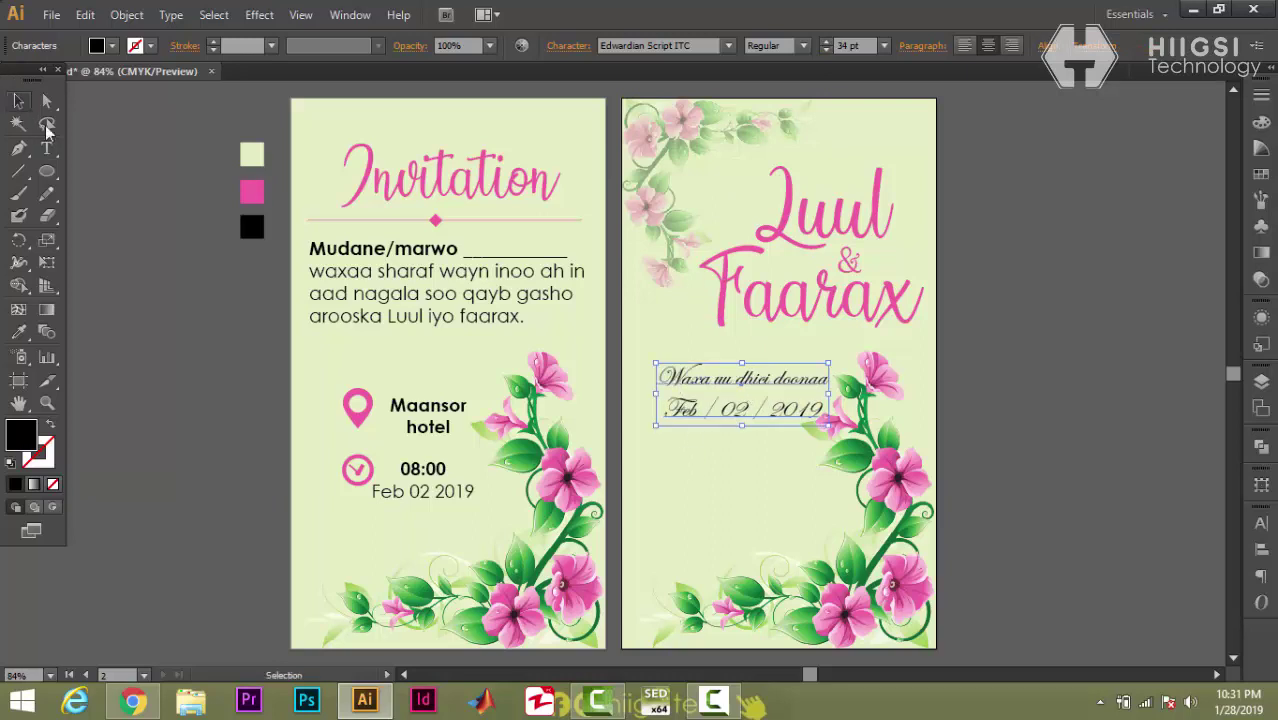
drag(733, 403, 735, 387)
click(1062, 294)
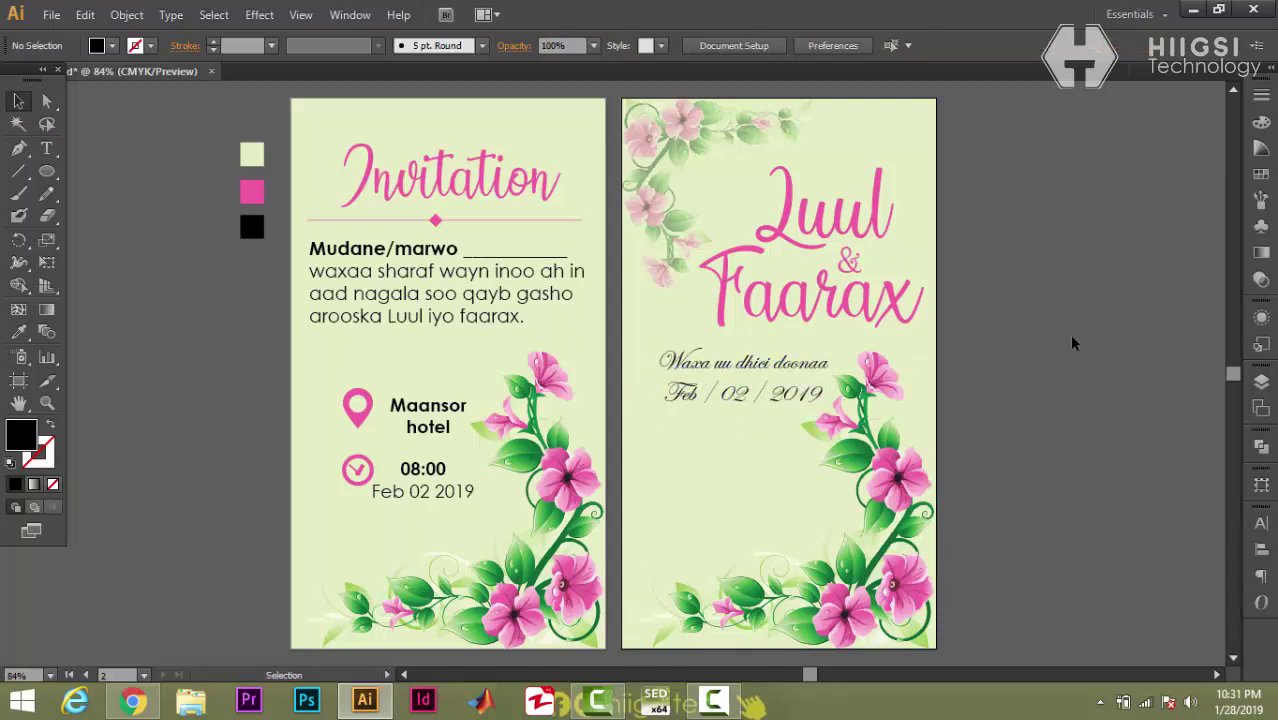
- Break the date text into four lines, putting "doonaa" and "02 / 2019" on lines of their own
key(t)
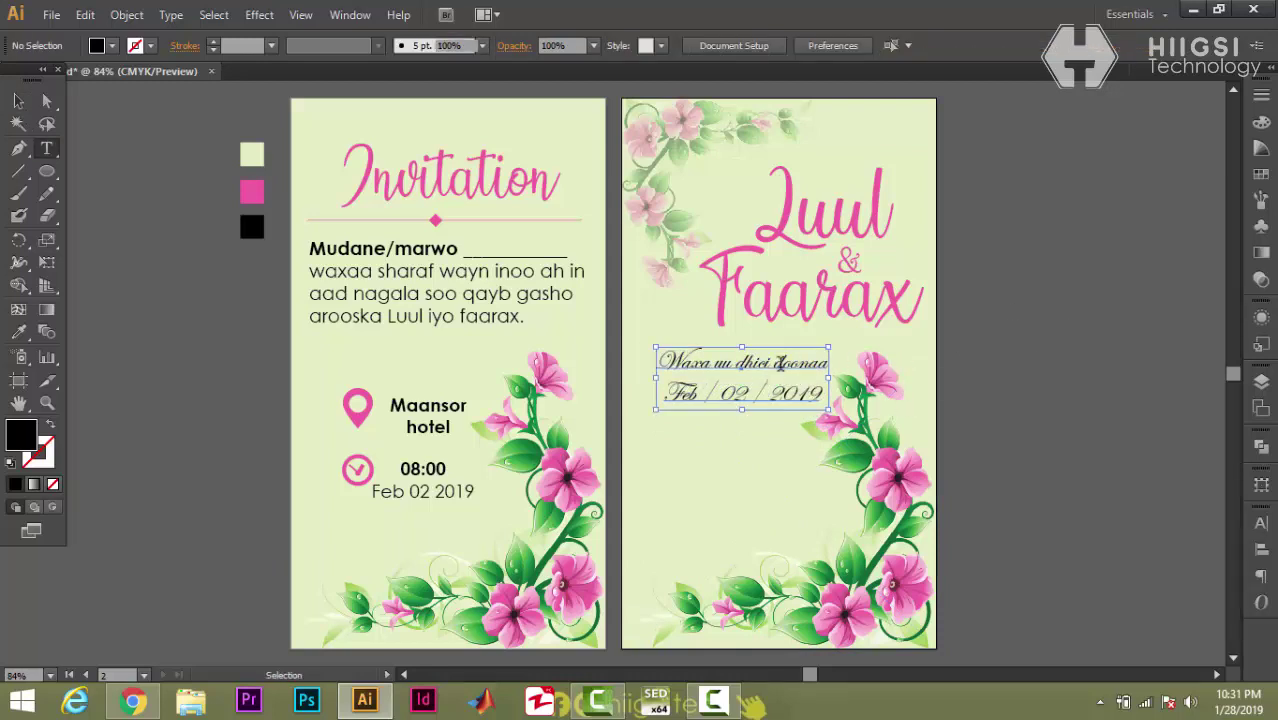
key(Return)
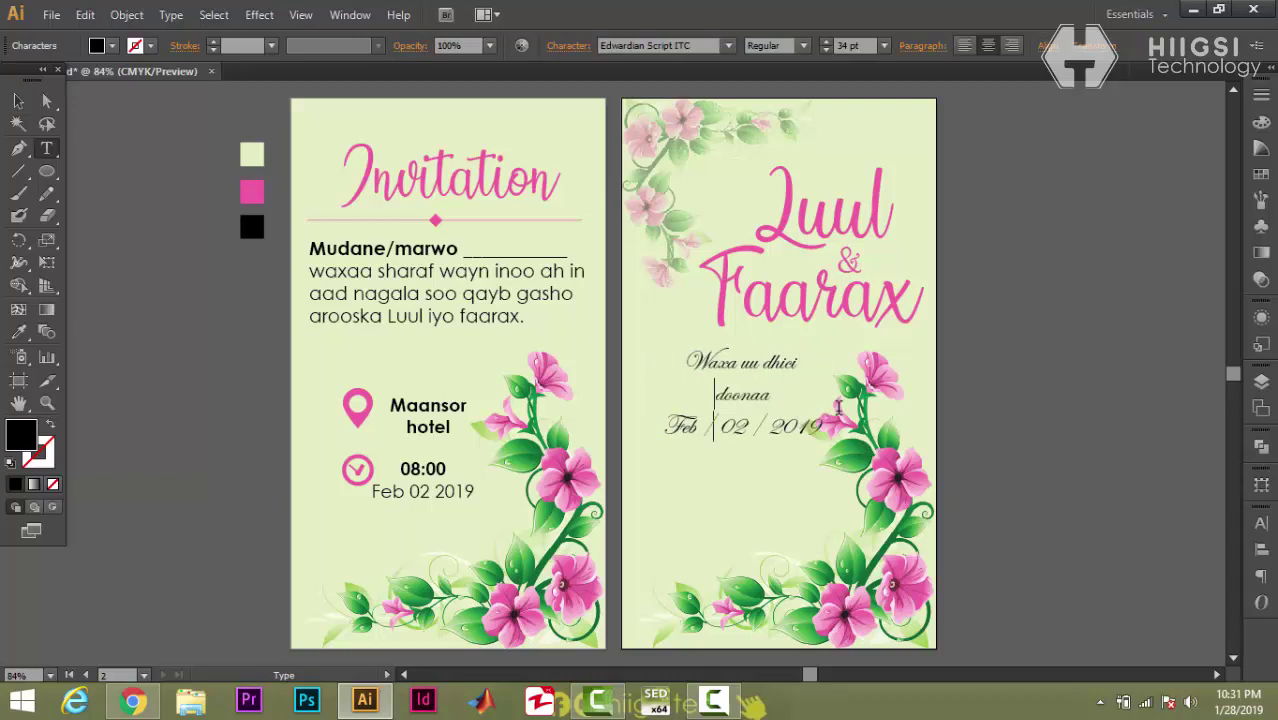
key(Left)
key(Left)
key(Left)
key(Left)
key(Left)
key(Left)
key(Left)
key(Left)
key(Return)
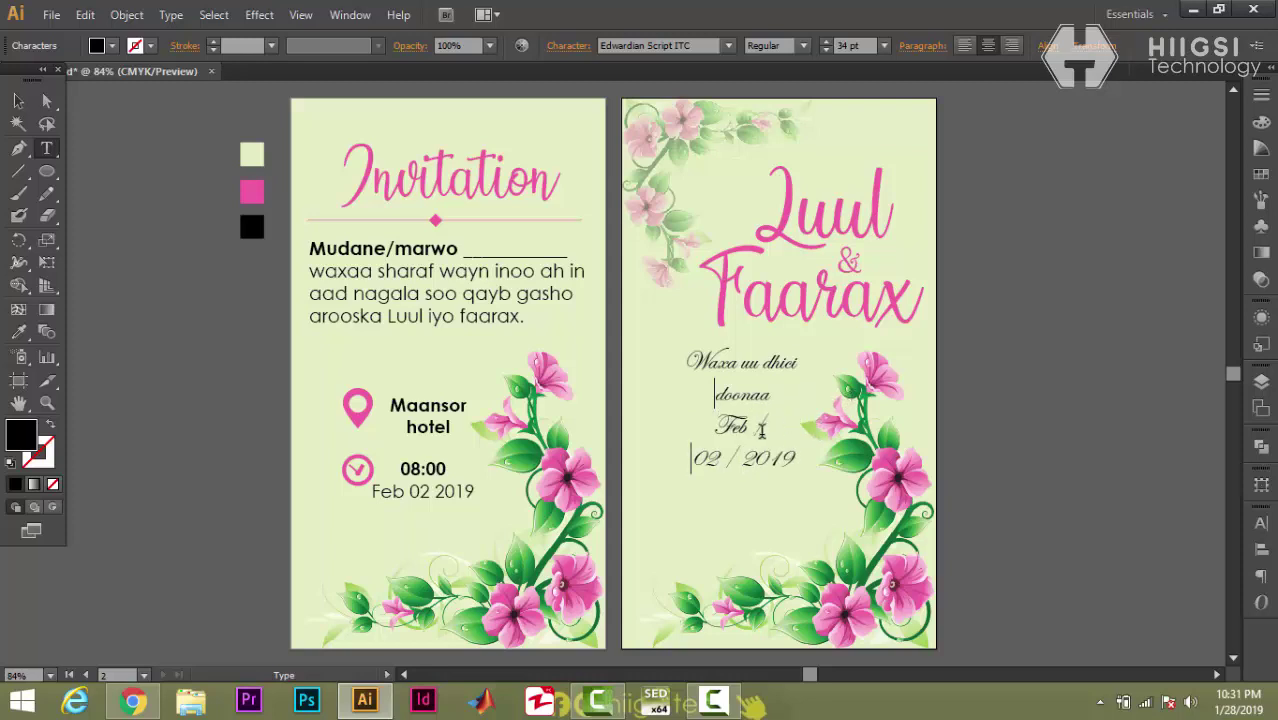
- Delete the slash after "Feb" in the date text and finish editing it
drag(766, 426, 752, 426)
key(BackSpace)
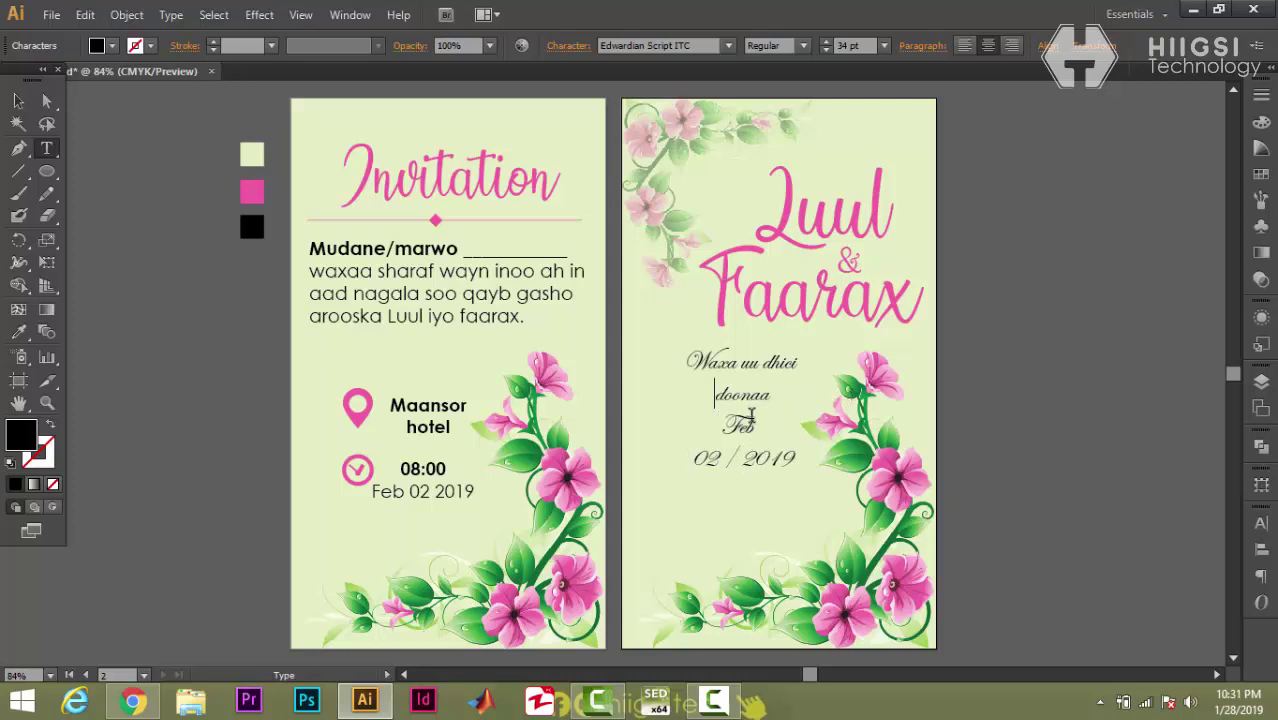
click(18, 101)
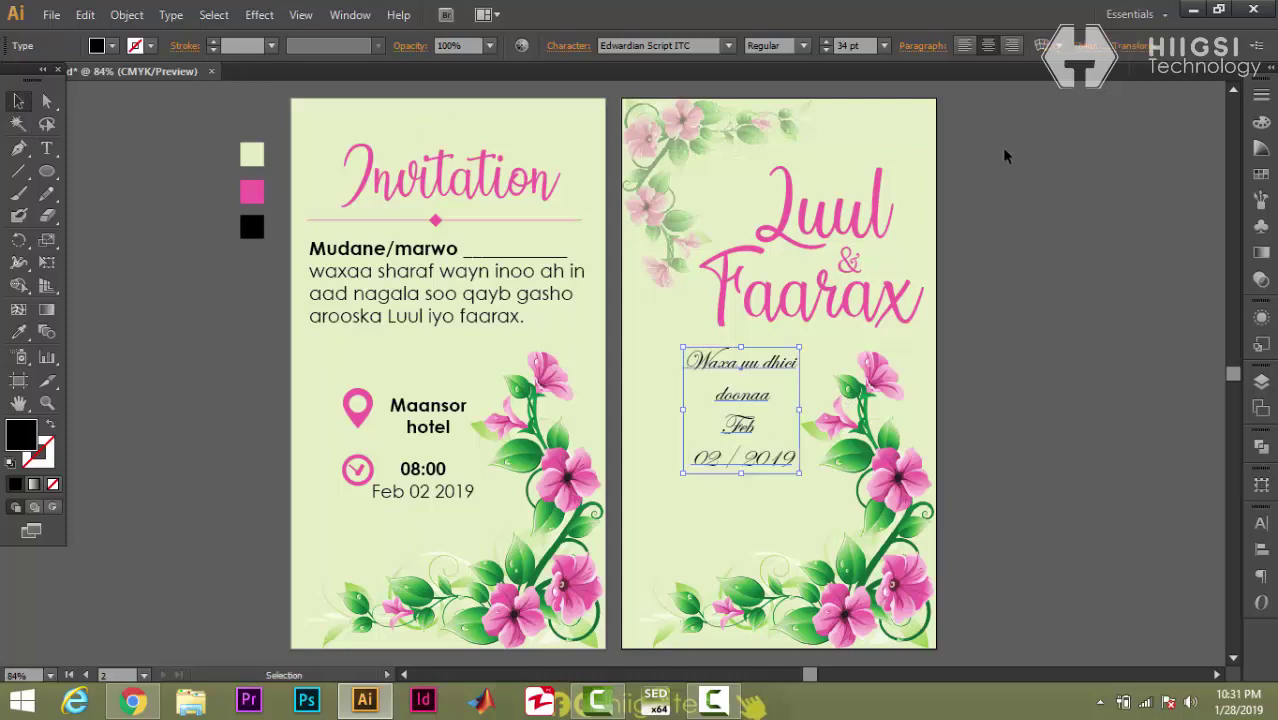
click(806, 44)
click(806, 44)
click(1041, 374)
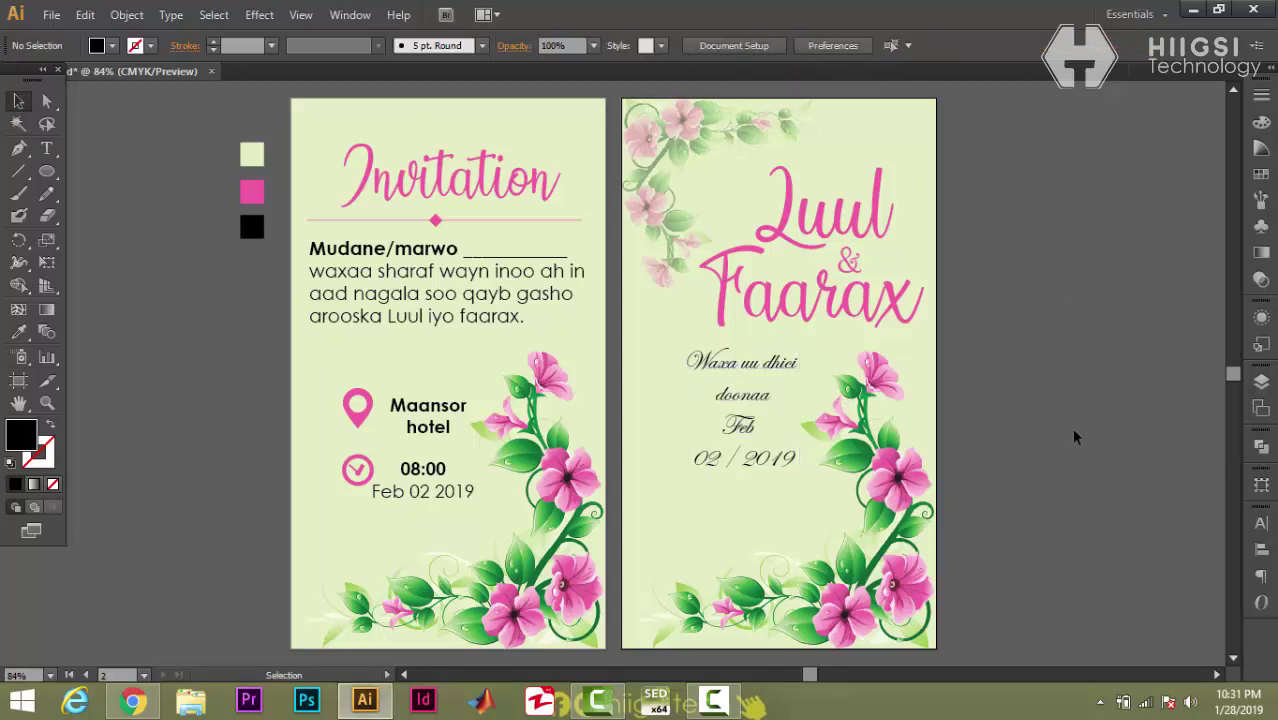